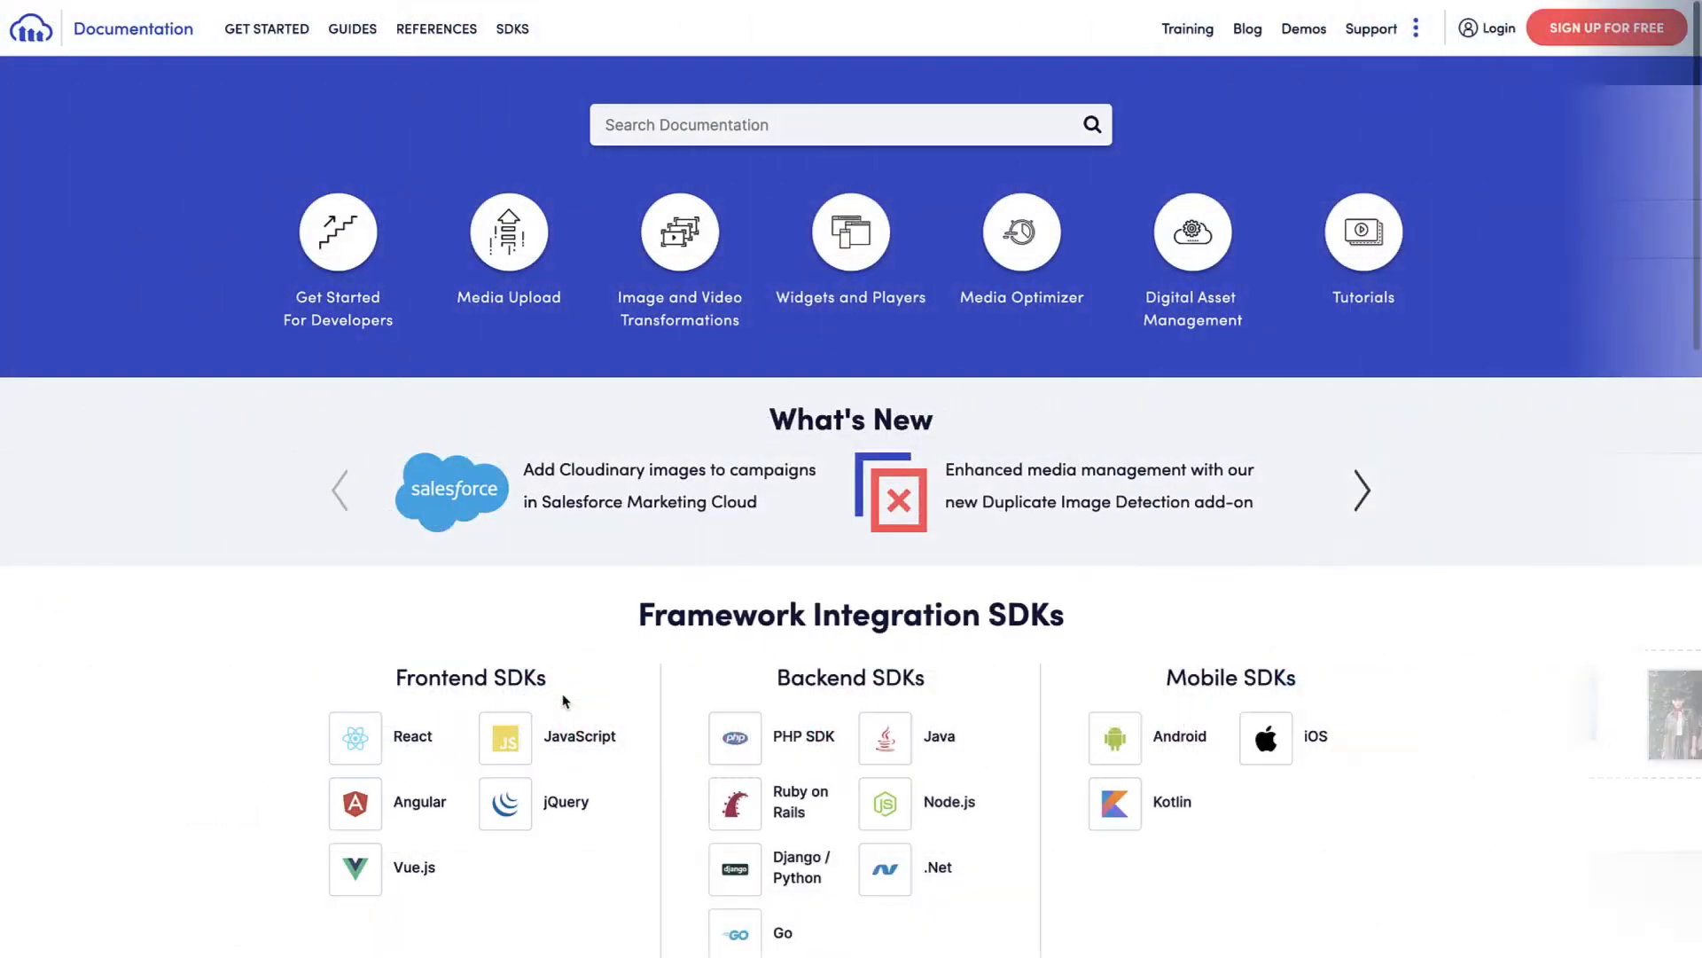
Open the Salesforce Marketing Cloud App guide under platform integrations and review its installation and configuration instructions.
{"action": "mouse_move", "coordinate": [353, 29]}
{"action": "mouse_move", "coordinate": [376, 226]}
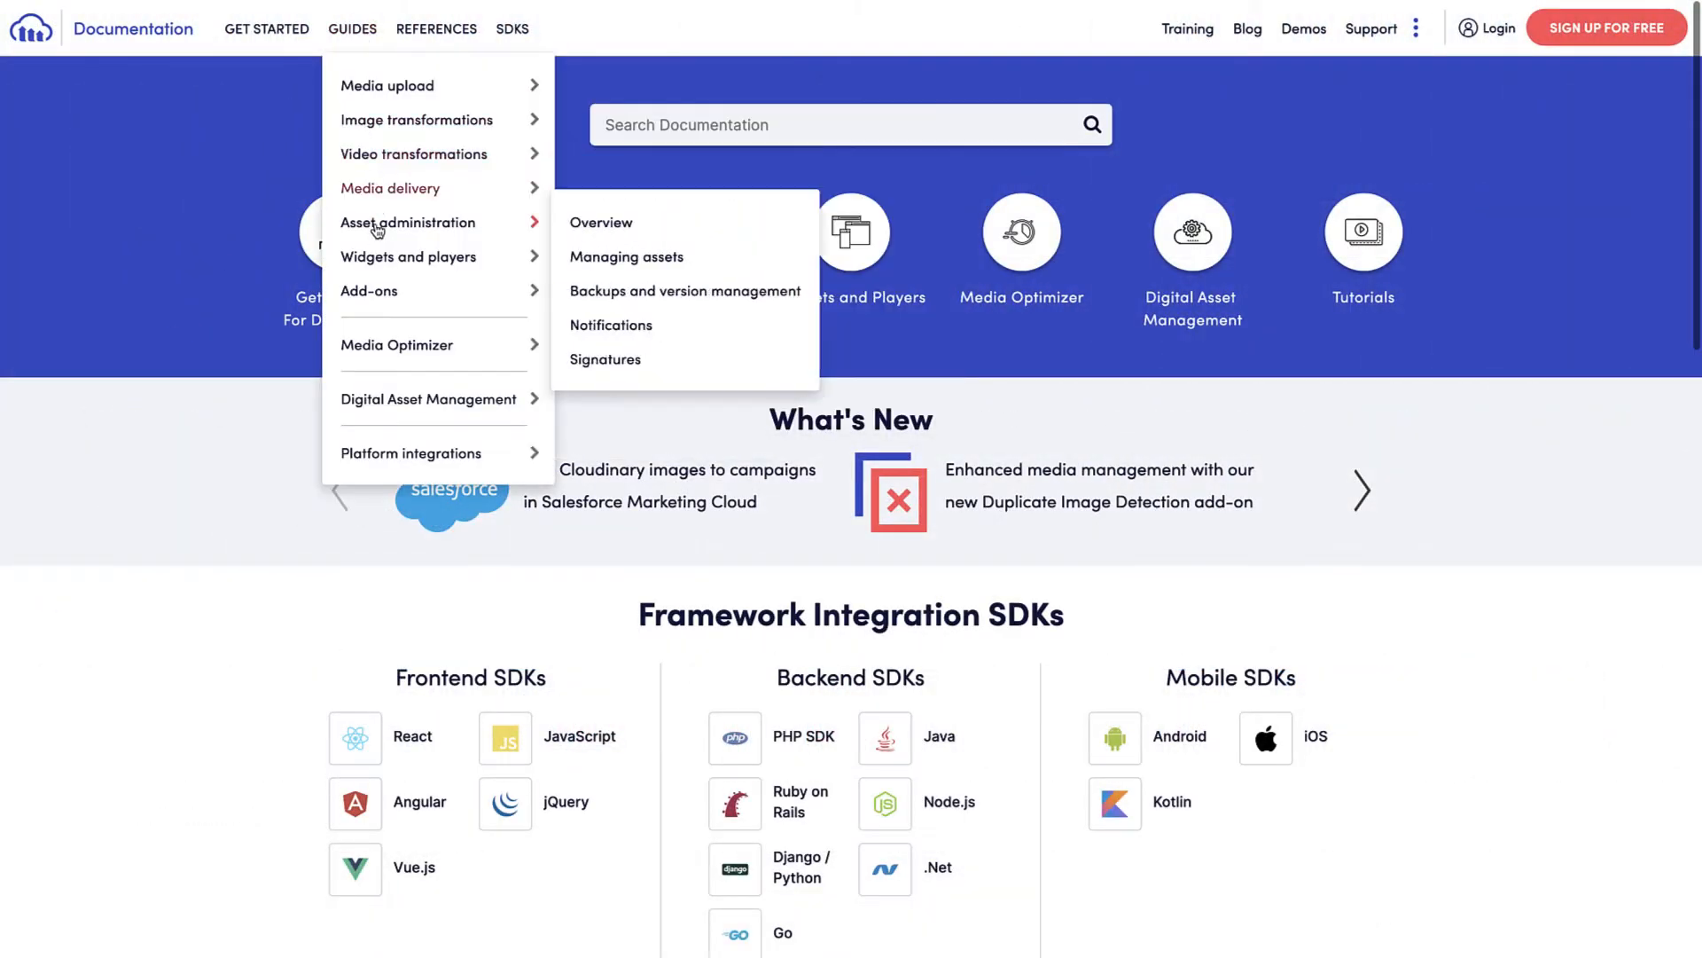
{"action": "mouse_move", "coordinate": [448, 453]}
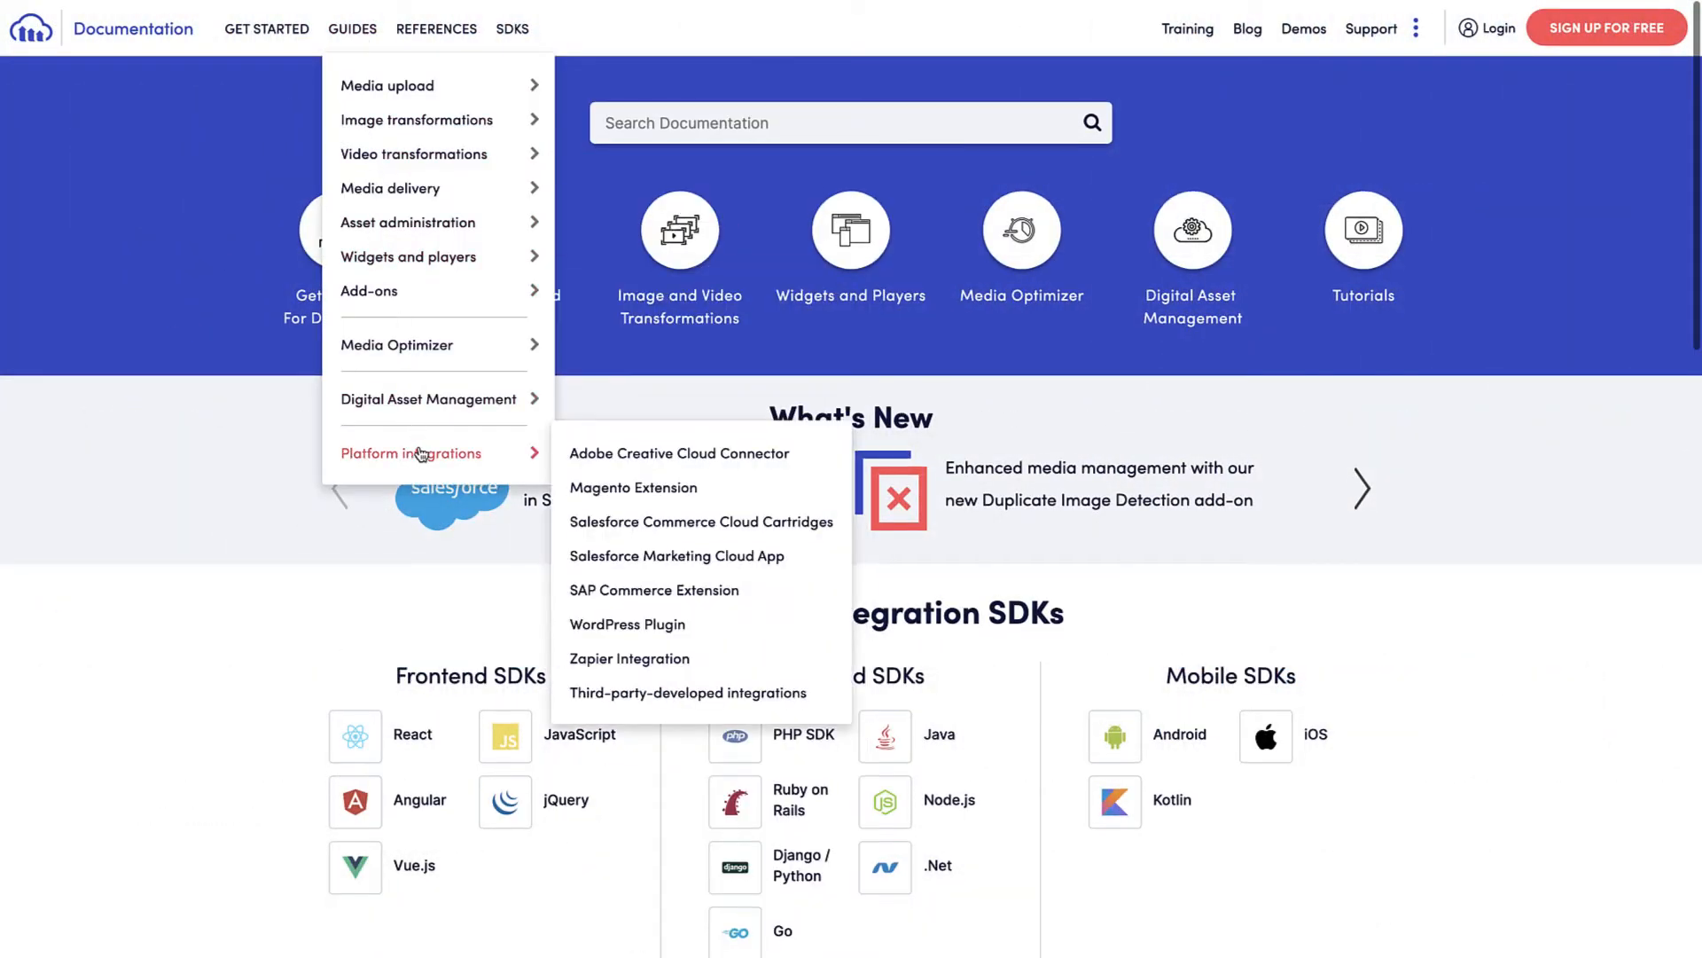
{"action": "left_click", "coordinate": [650, 556]}
{"action": "scroll", "coordinate": [1375, 568], "scroll_direction": "down", "scroll_amount": 8}
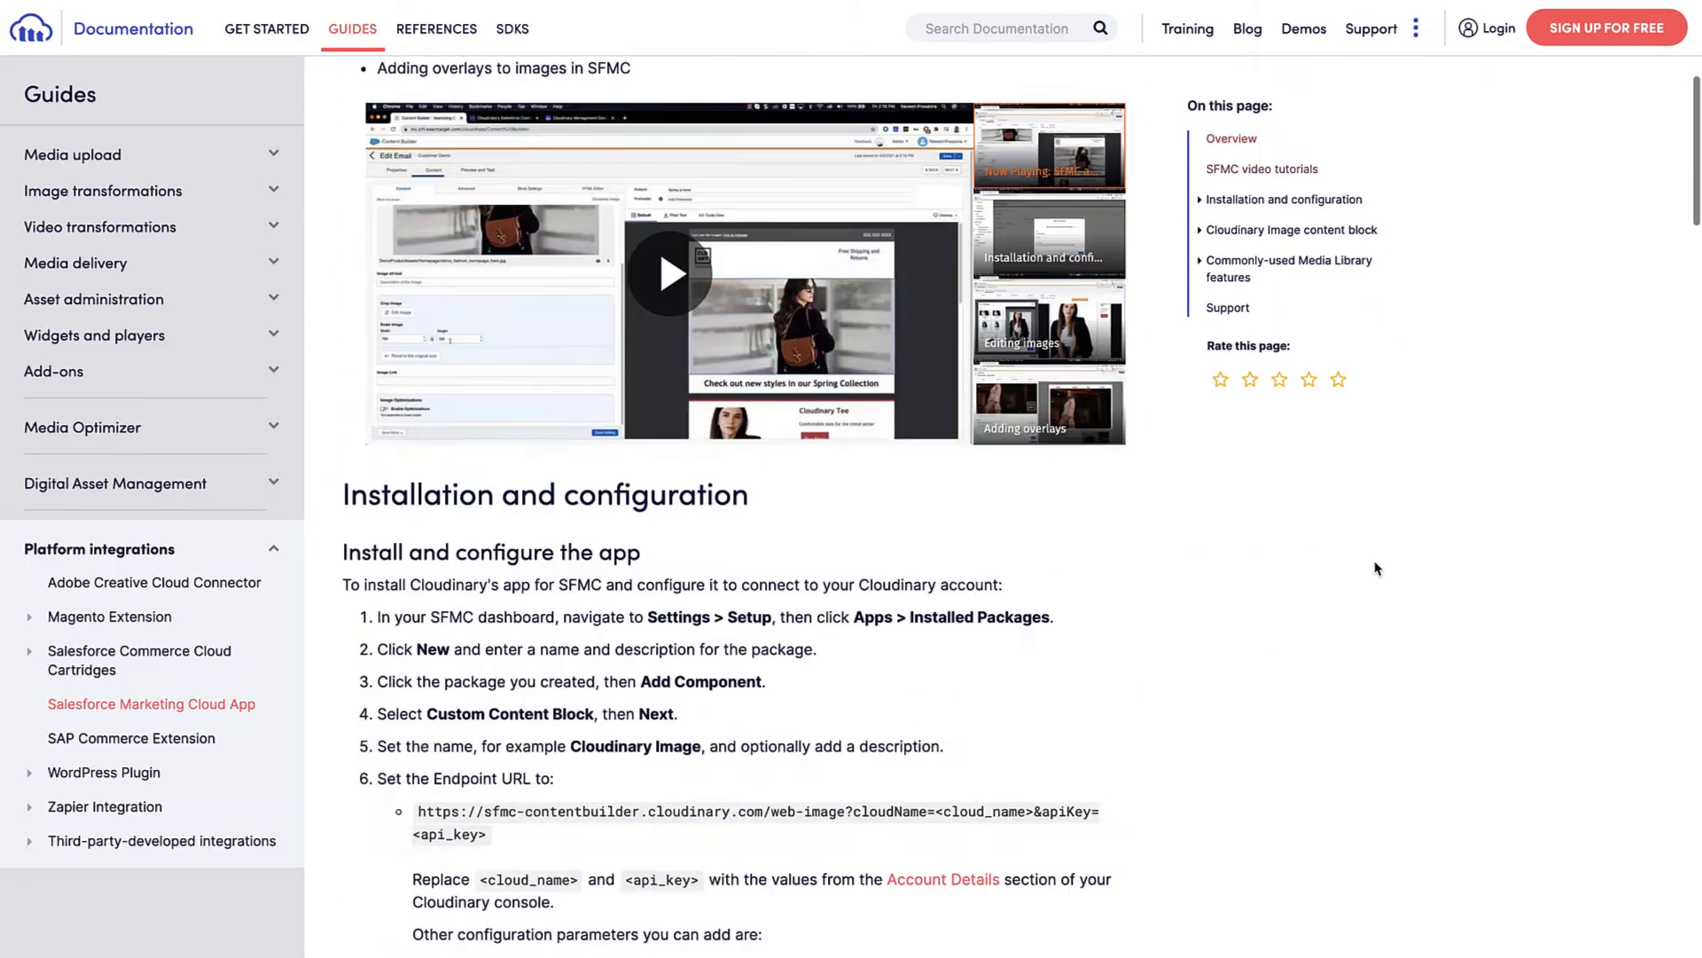
{"action": "scroll", "coordinate": [1375, 567], "scroll_direction": "down", "scroll_amount": 5}
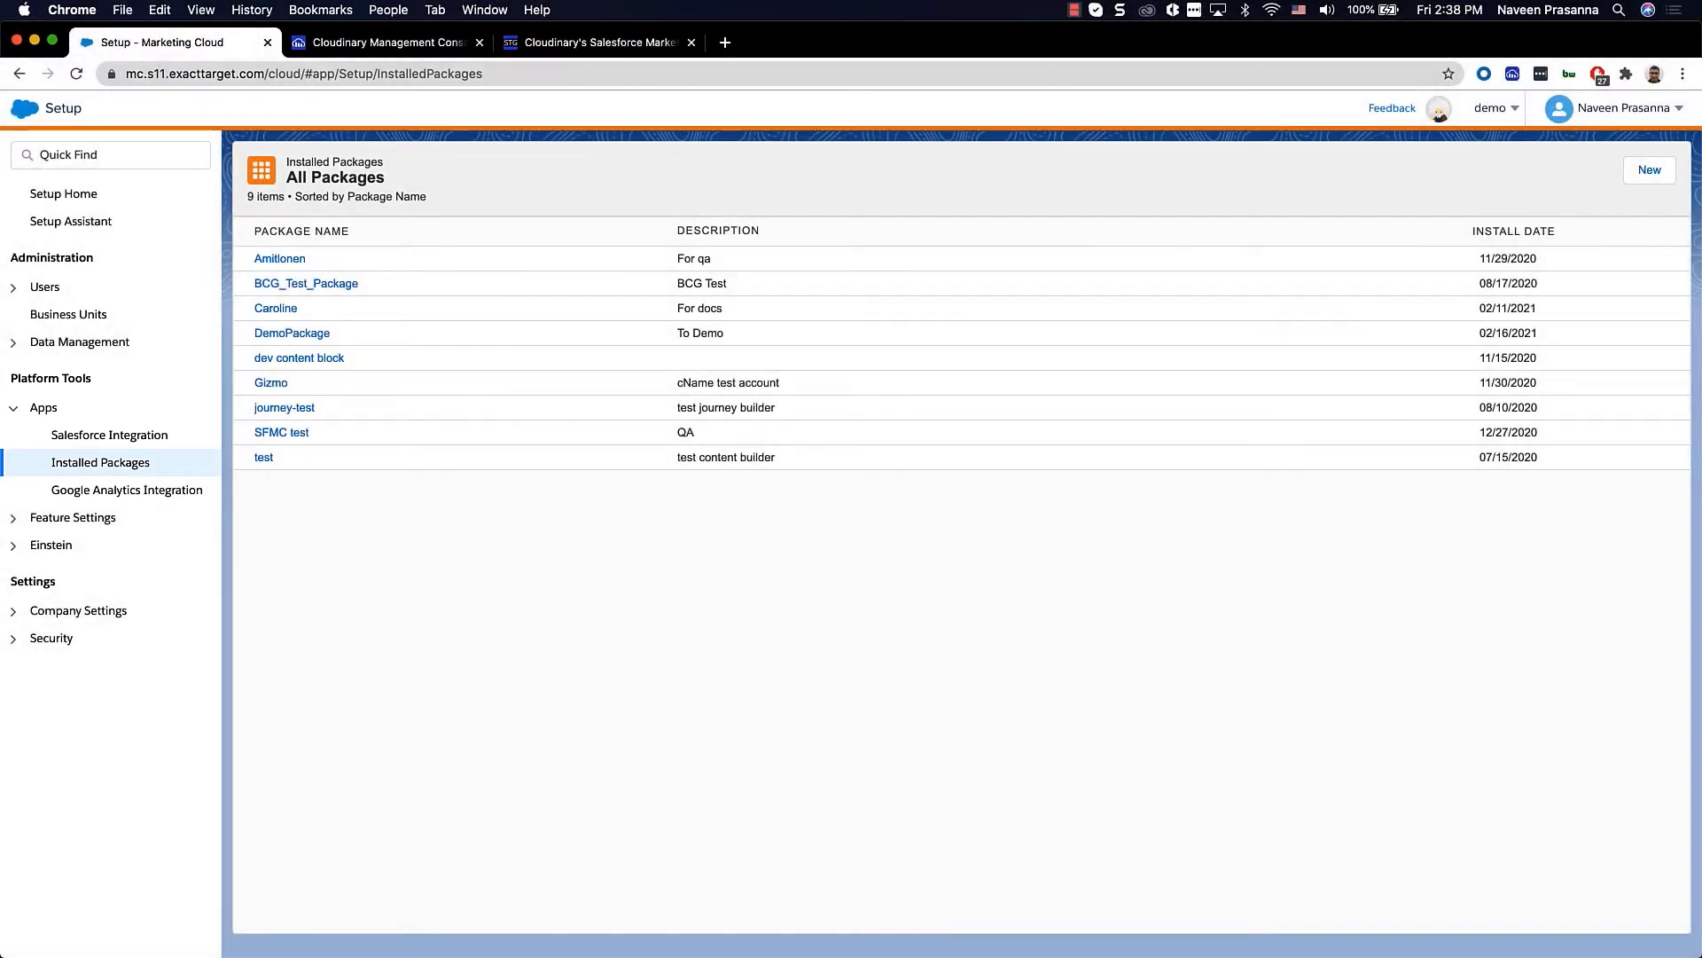
Create an installed package named "Cloudinary" with the description "Cloudinary Integration" in Marketing Cloud Setup.
{"action": "left_click", "coordinate": [1649, 170]}
{"action": "left_click", "coordinate": [873, 523]}
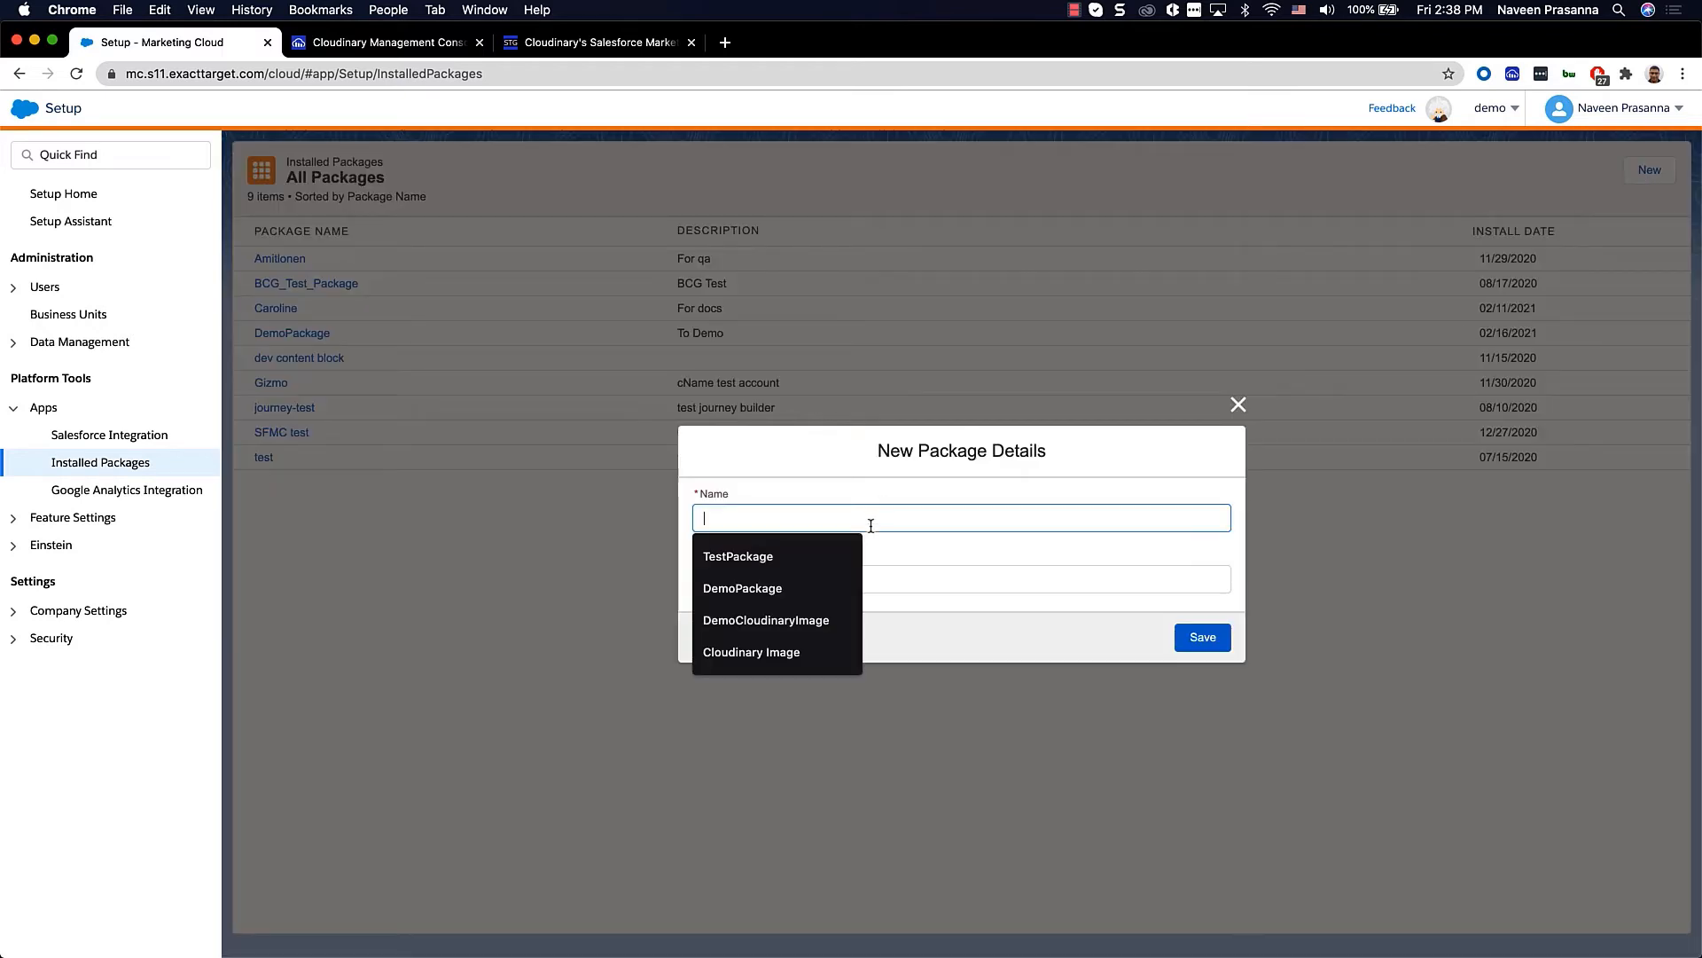
{"action": "type", "text": "Cloudinary"}
{"action": "left_click", "coordinate": [1022, 582]}
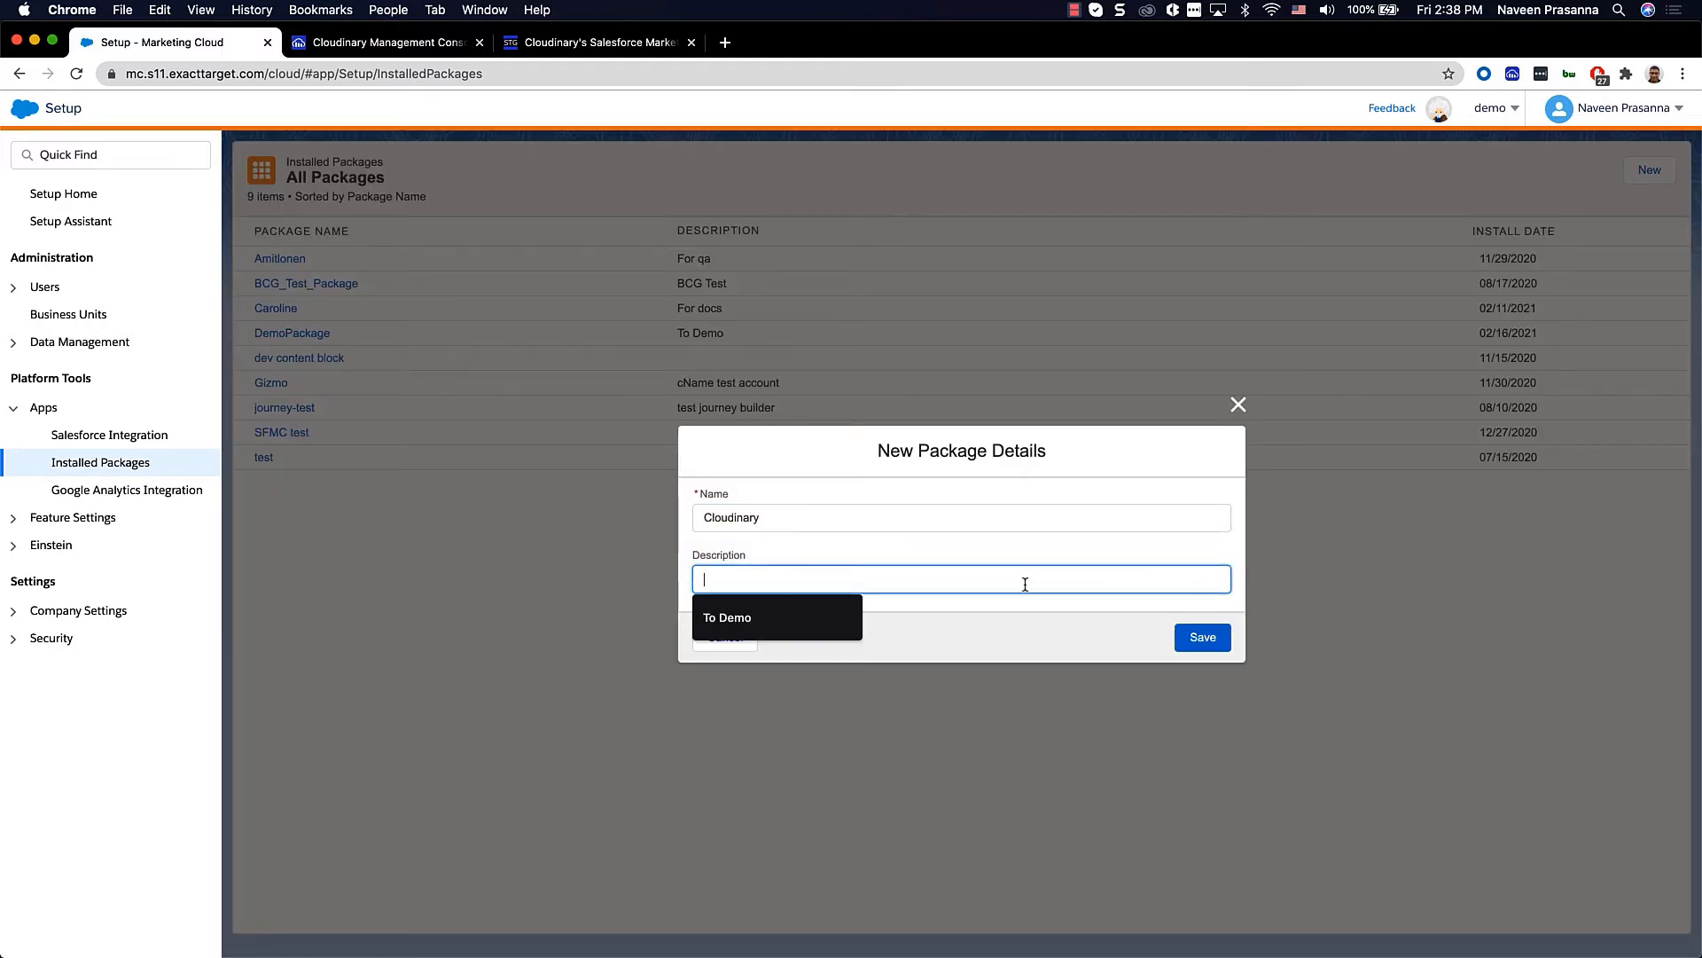
{"action": "type", "text": "Cloudinary Integration"}
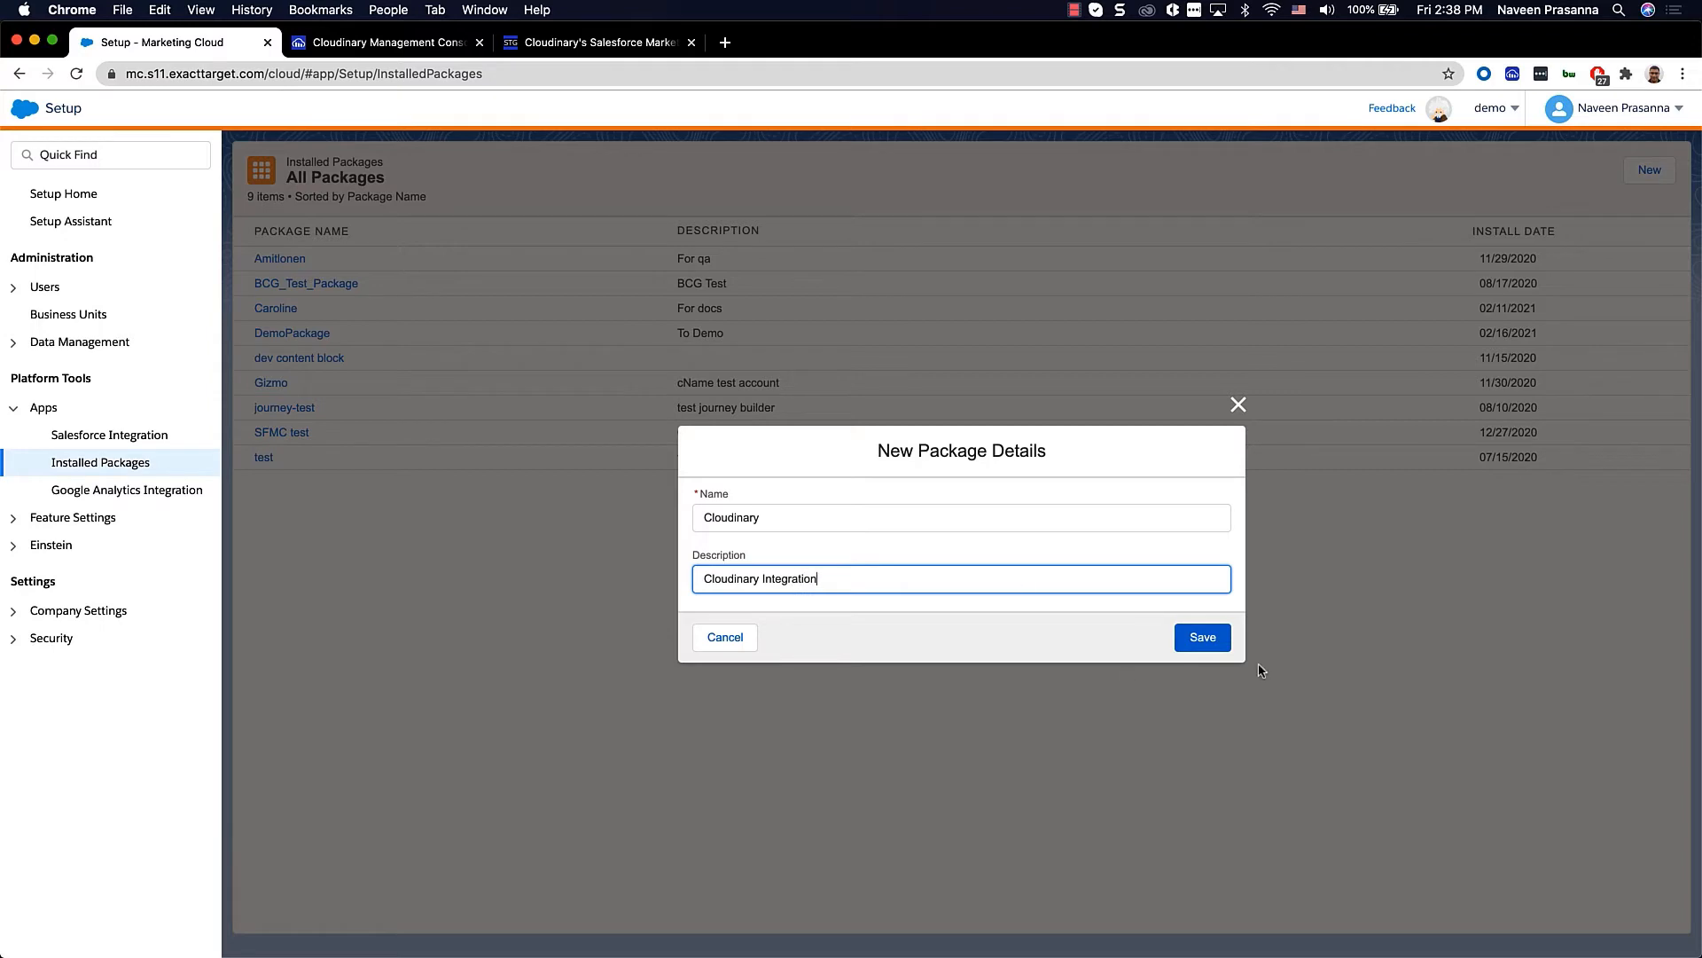
{"action": "left_click", "coordinate": [1202, 637]}
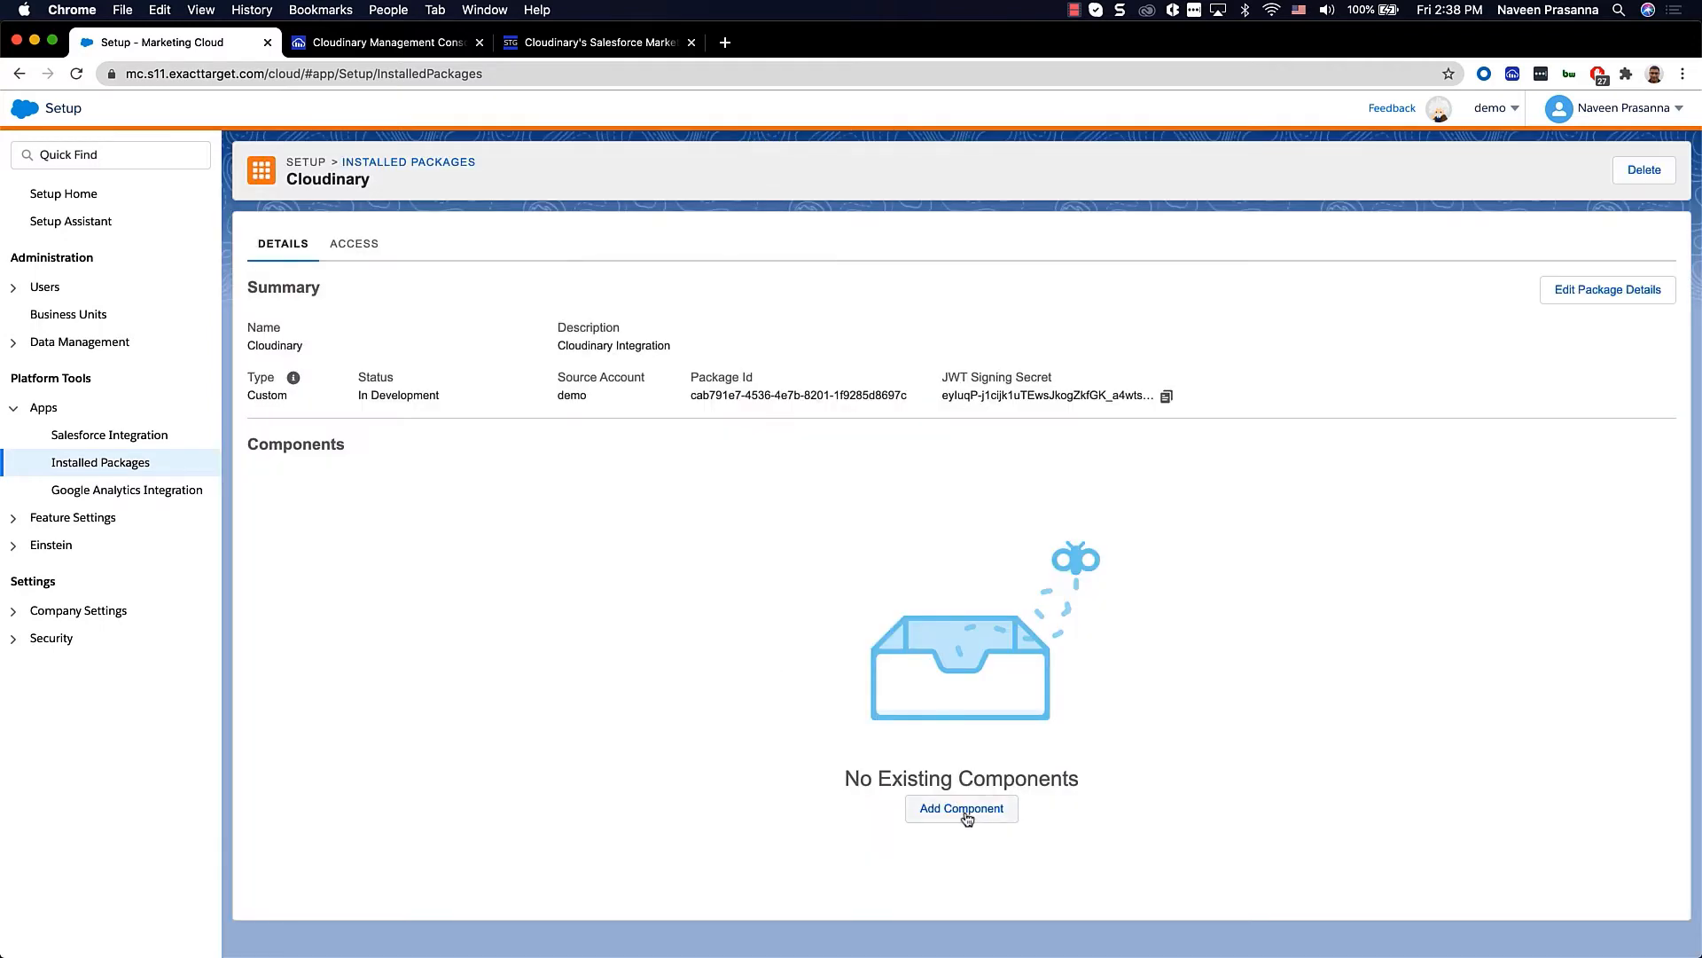
Start a Custom Content Block component for the Cloudinary package and name it "Cloudinary Image".
{"action": "left_click", "coordinate": [966, 816]}
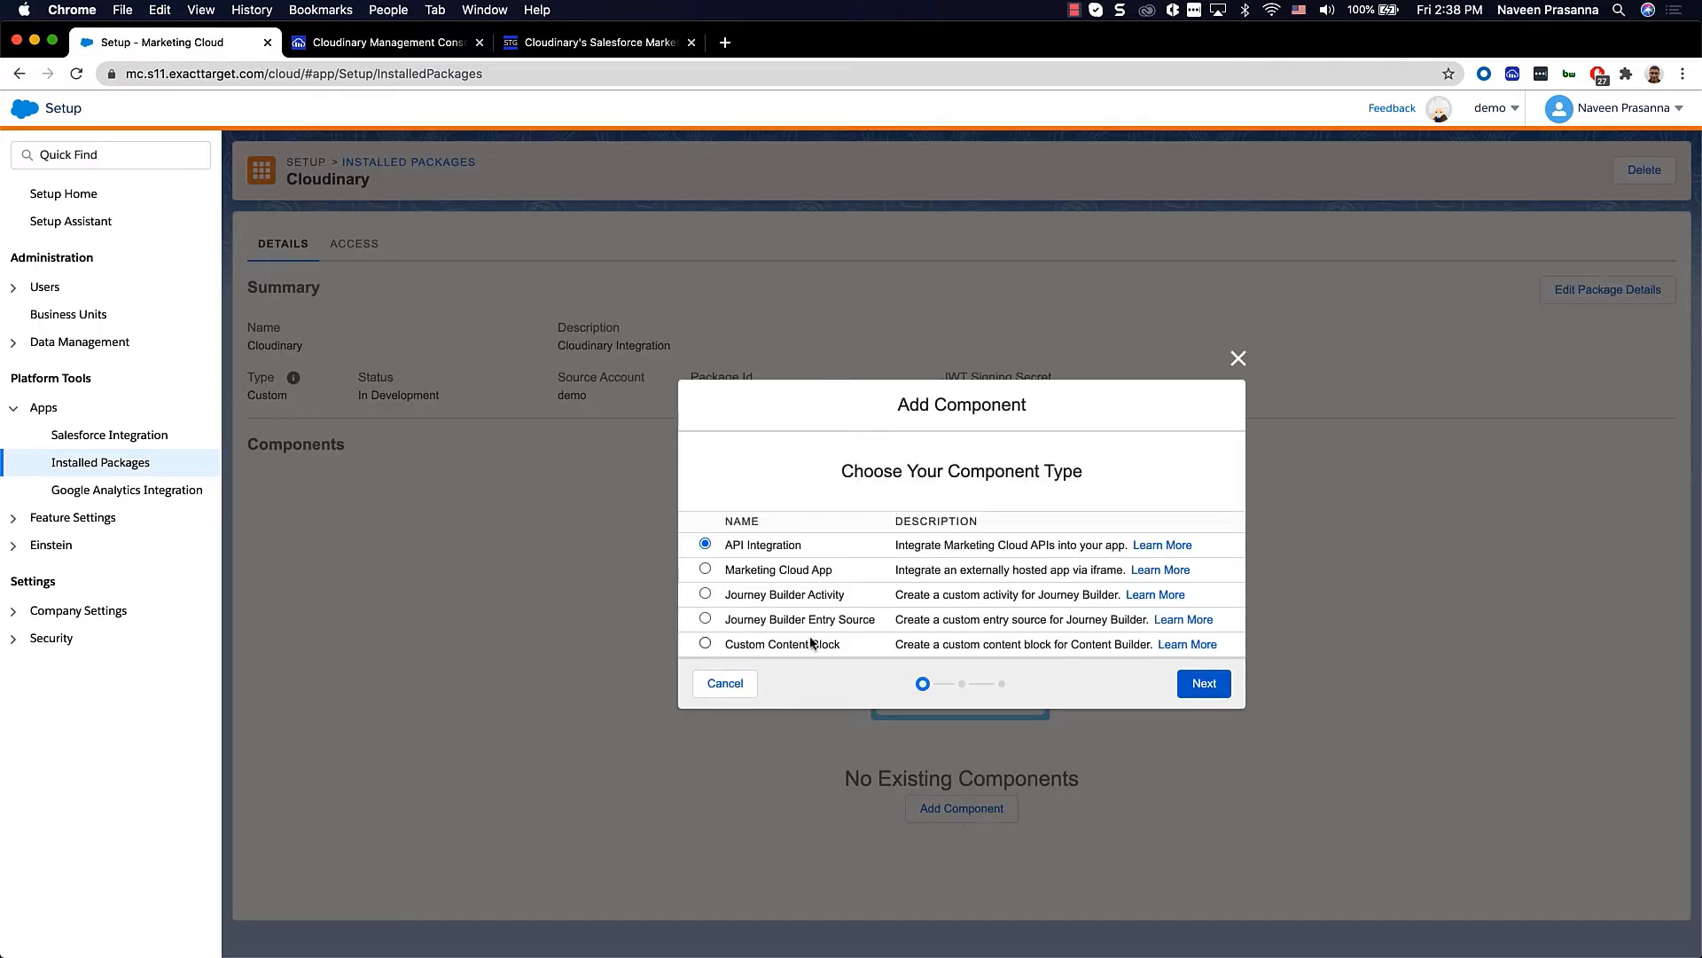
{"action": "left_click", "coordinate": [704, 643]}
{"action": "left_click", "coordinate": [1204, 684]}
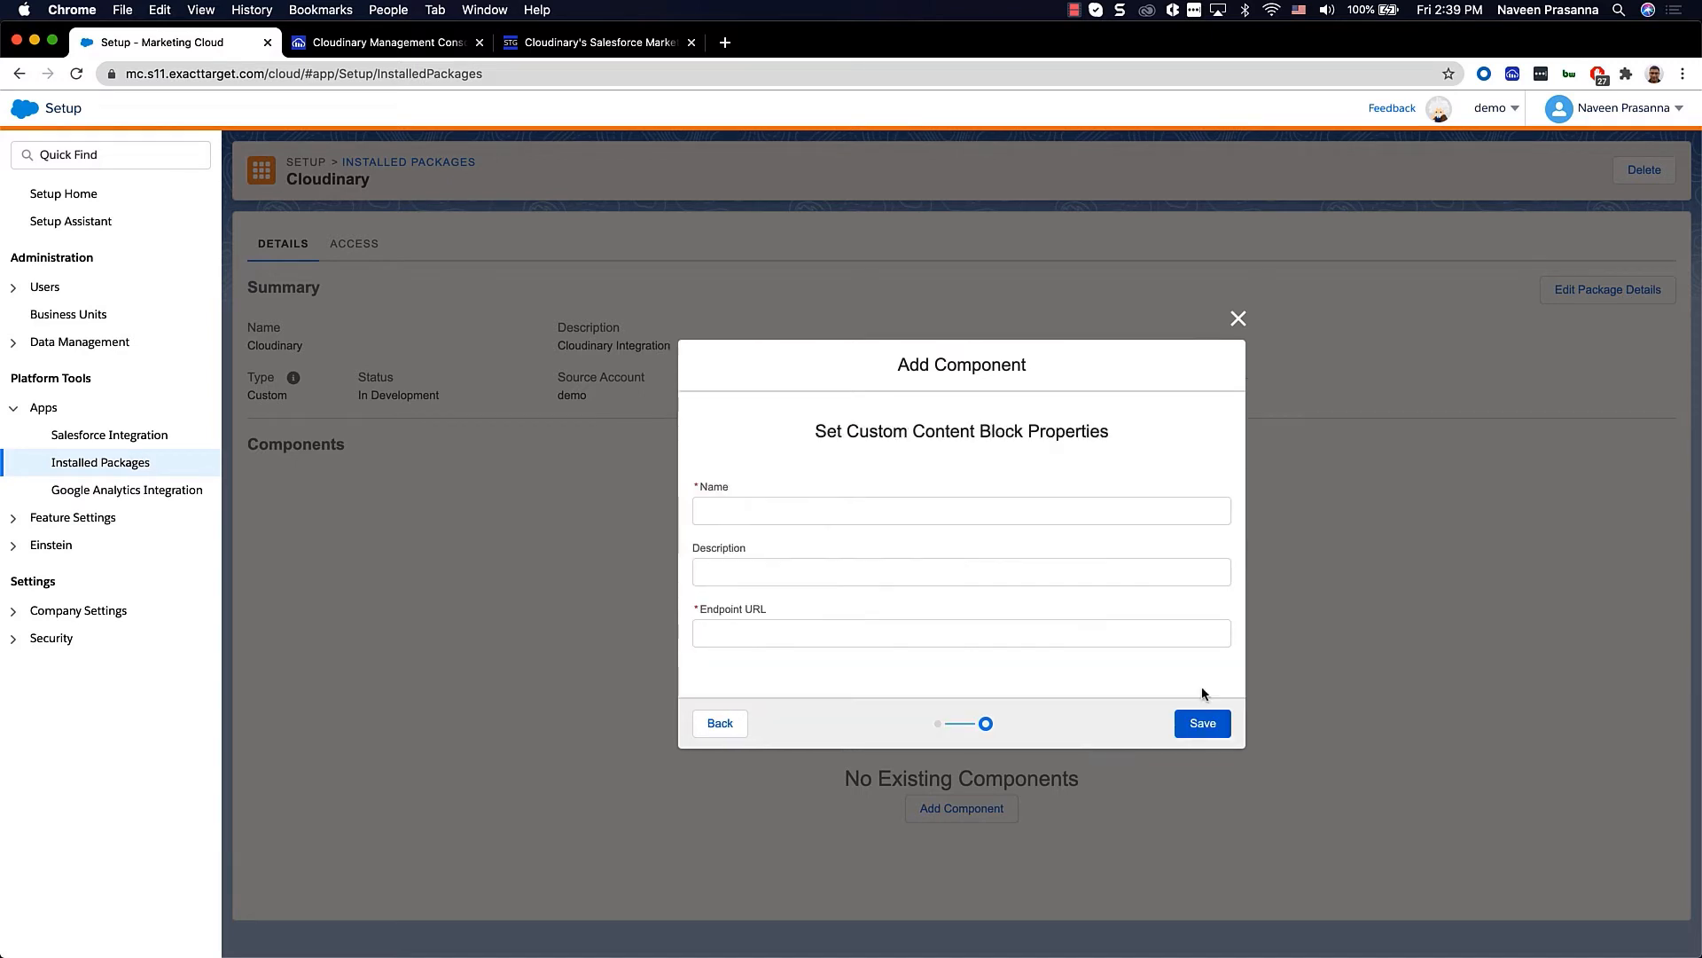
{"action": "left_click", "coordinate": [764, 509]}
{"action": "type", "text": "Cloudinary Image"}
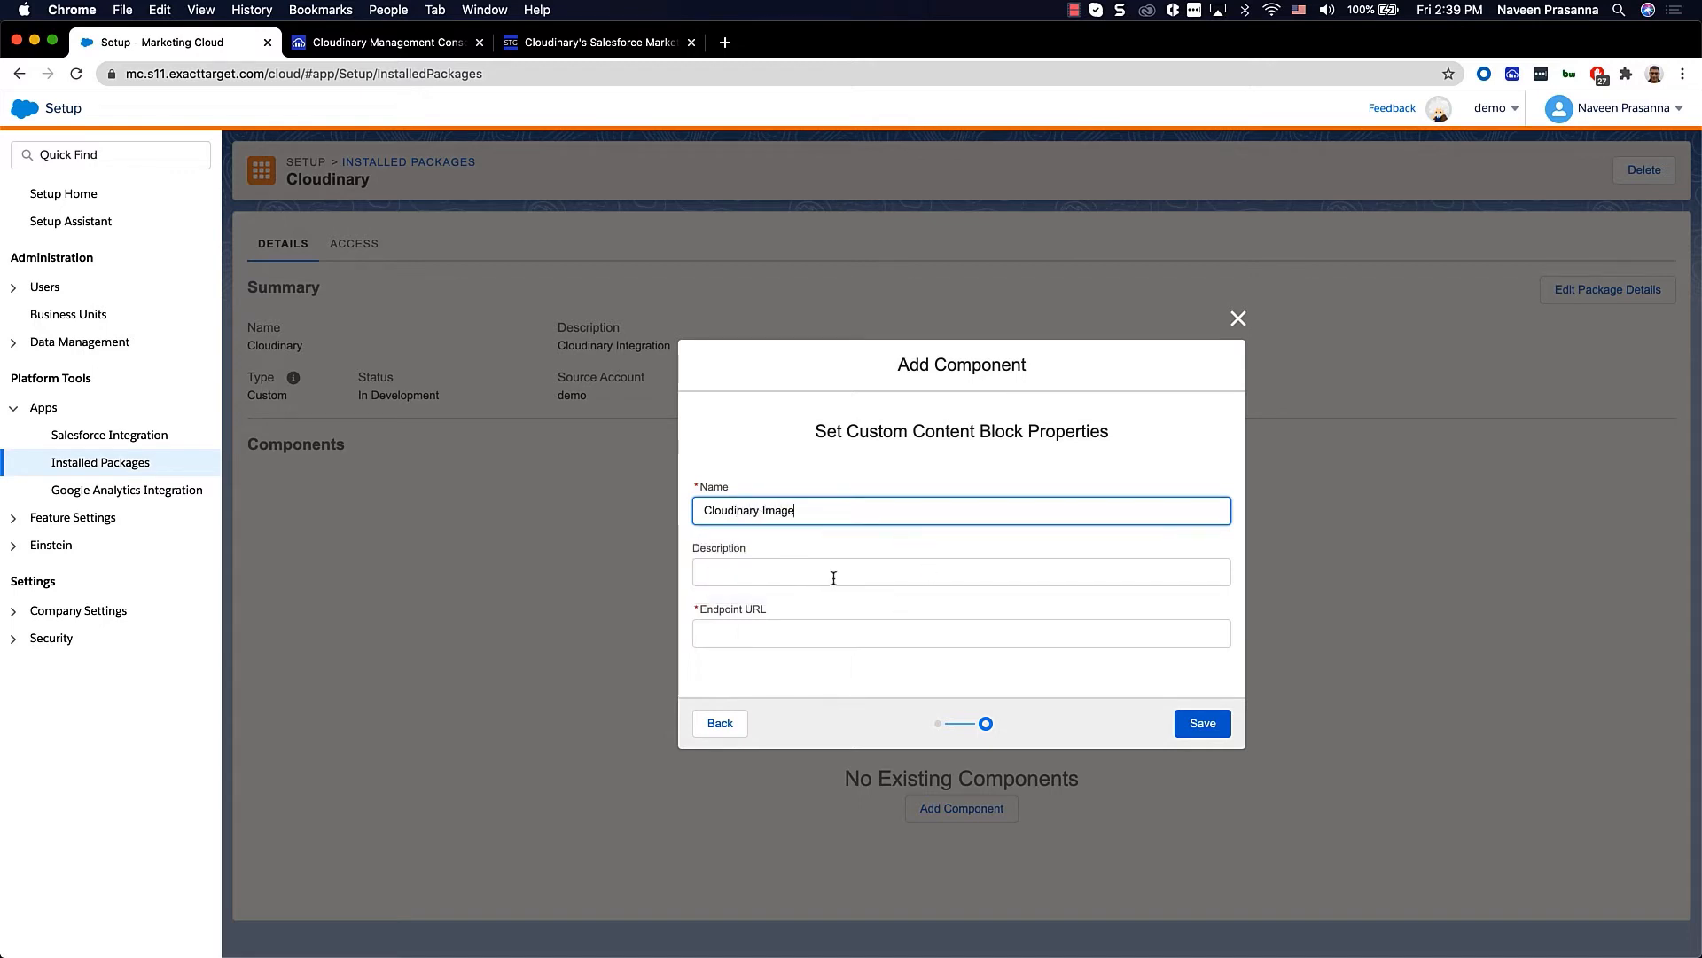
{"action": "left_click", "coordinate": [800, 639]}
{"action": "key", "text": "super+v"}
{"action": "left_click_drag", "start_coordinate": [924, 633], "coordinate": [1002, 632]}
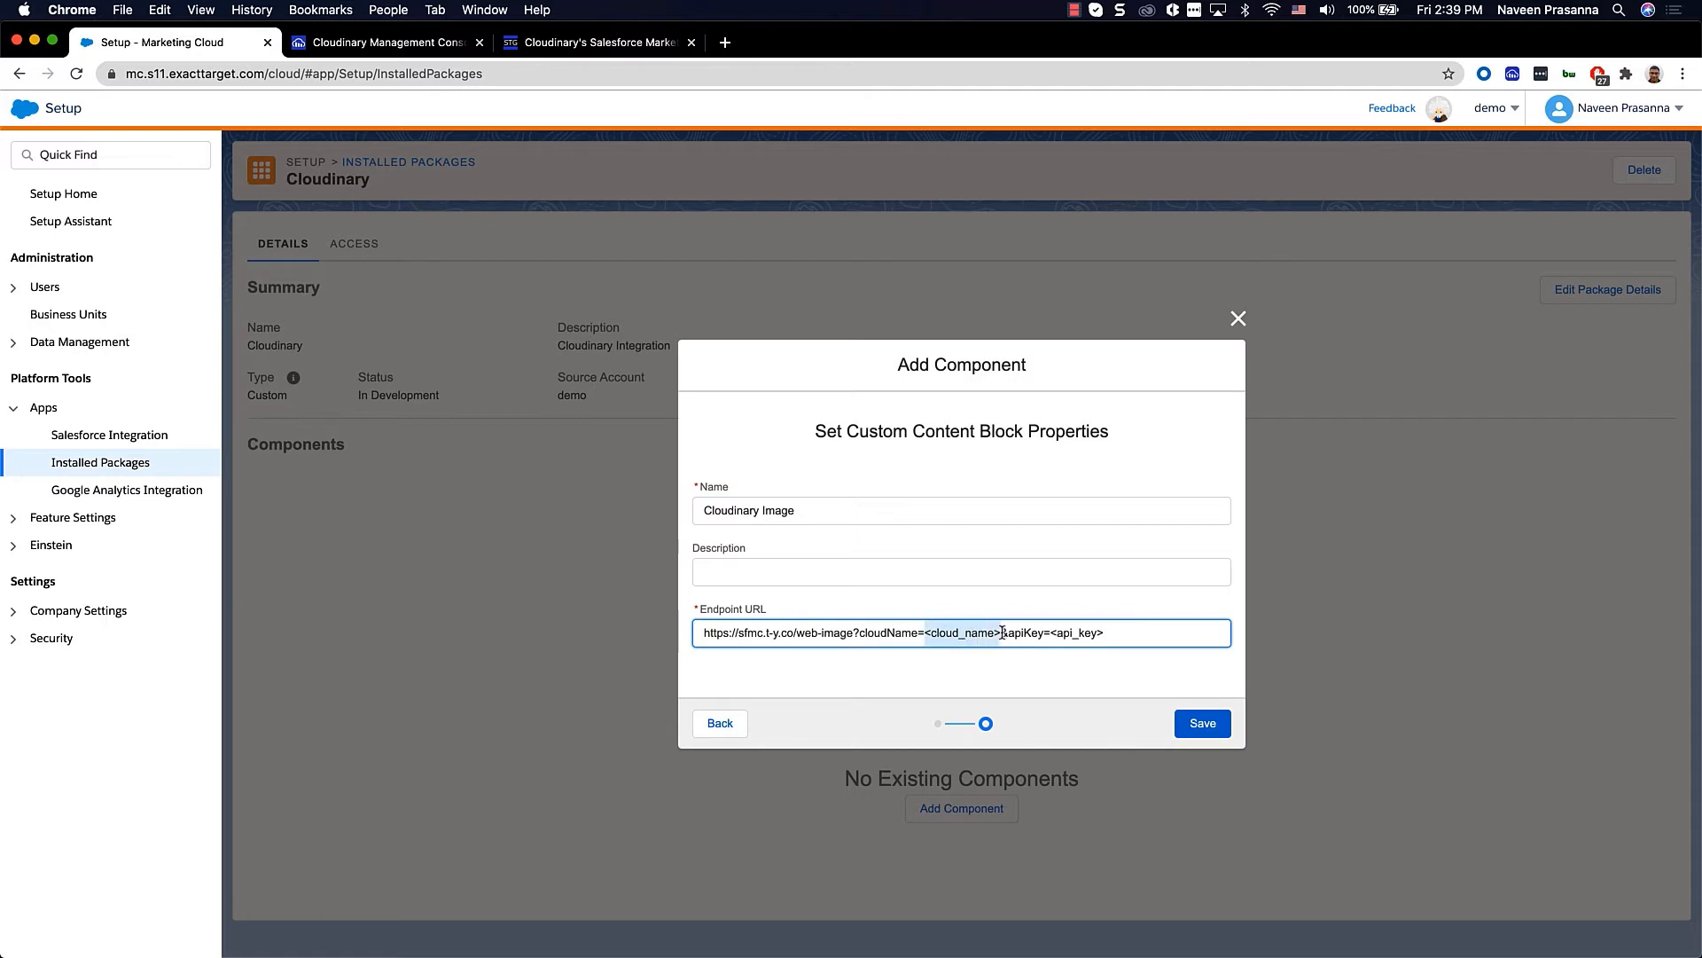
{"action": "left_click", "coordinate": [1128, 634]}
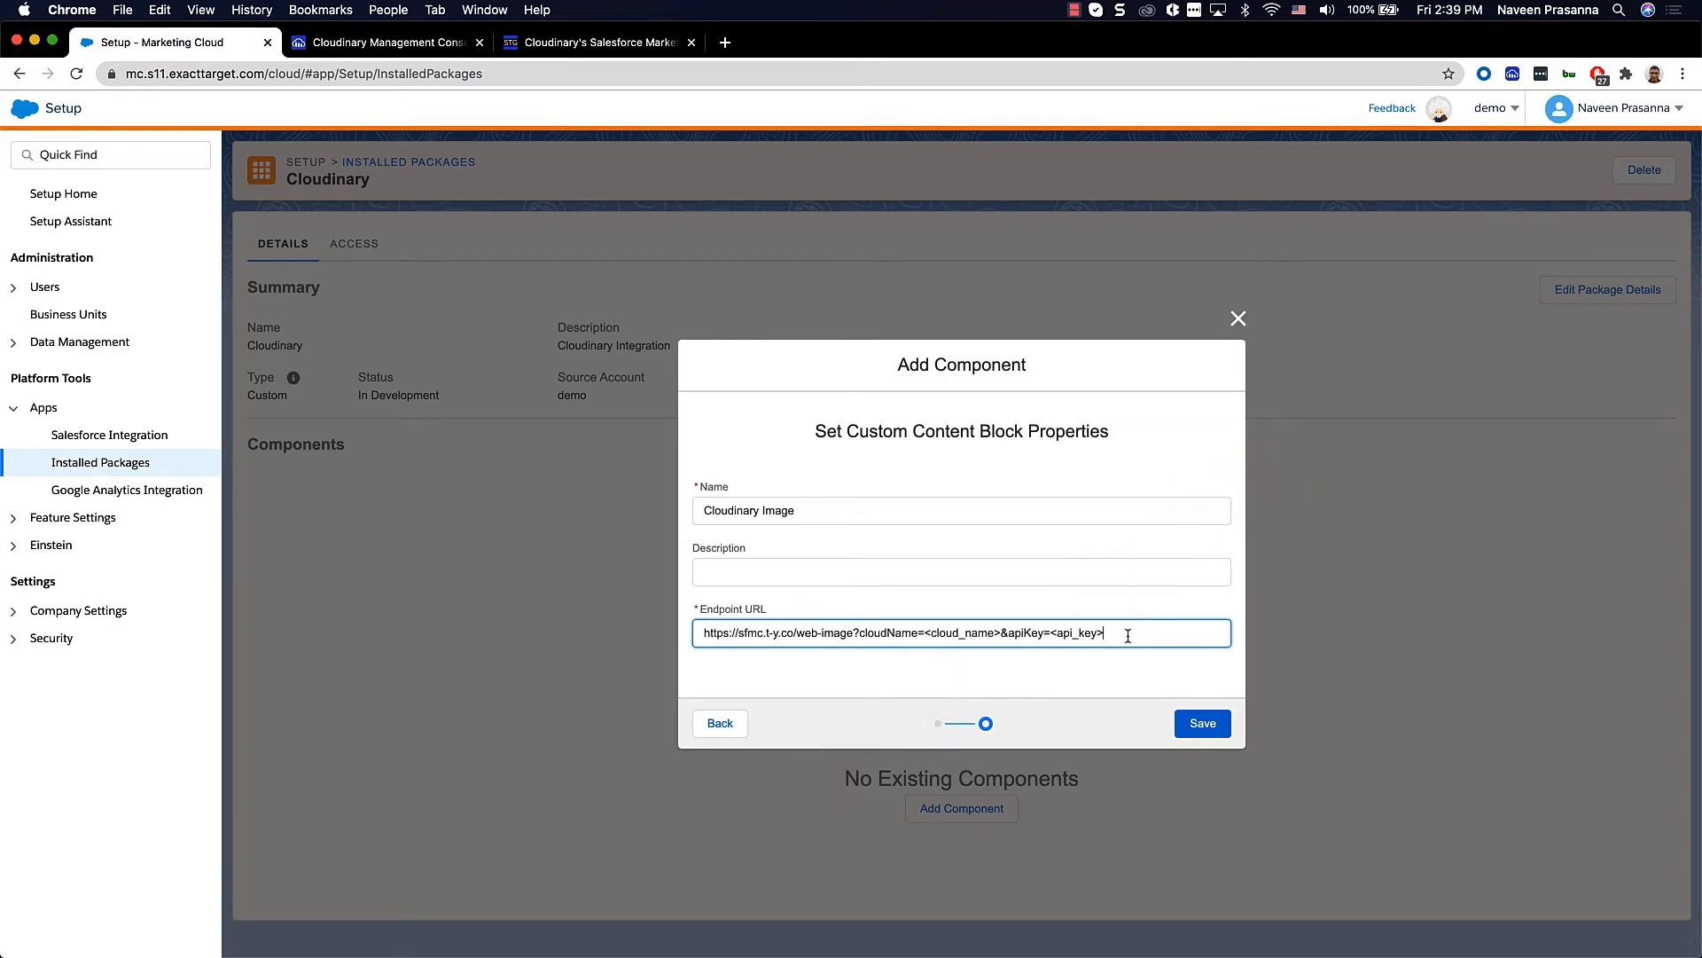
{"action": "left_click", "coordinate": [1202, 723]}
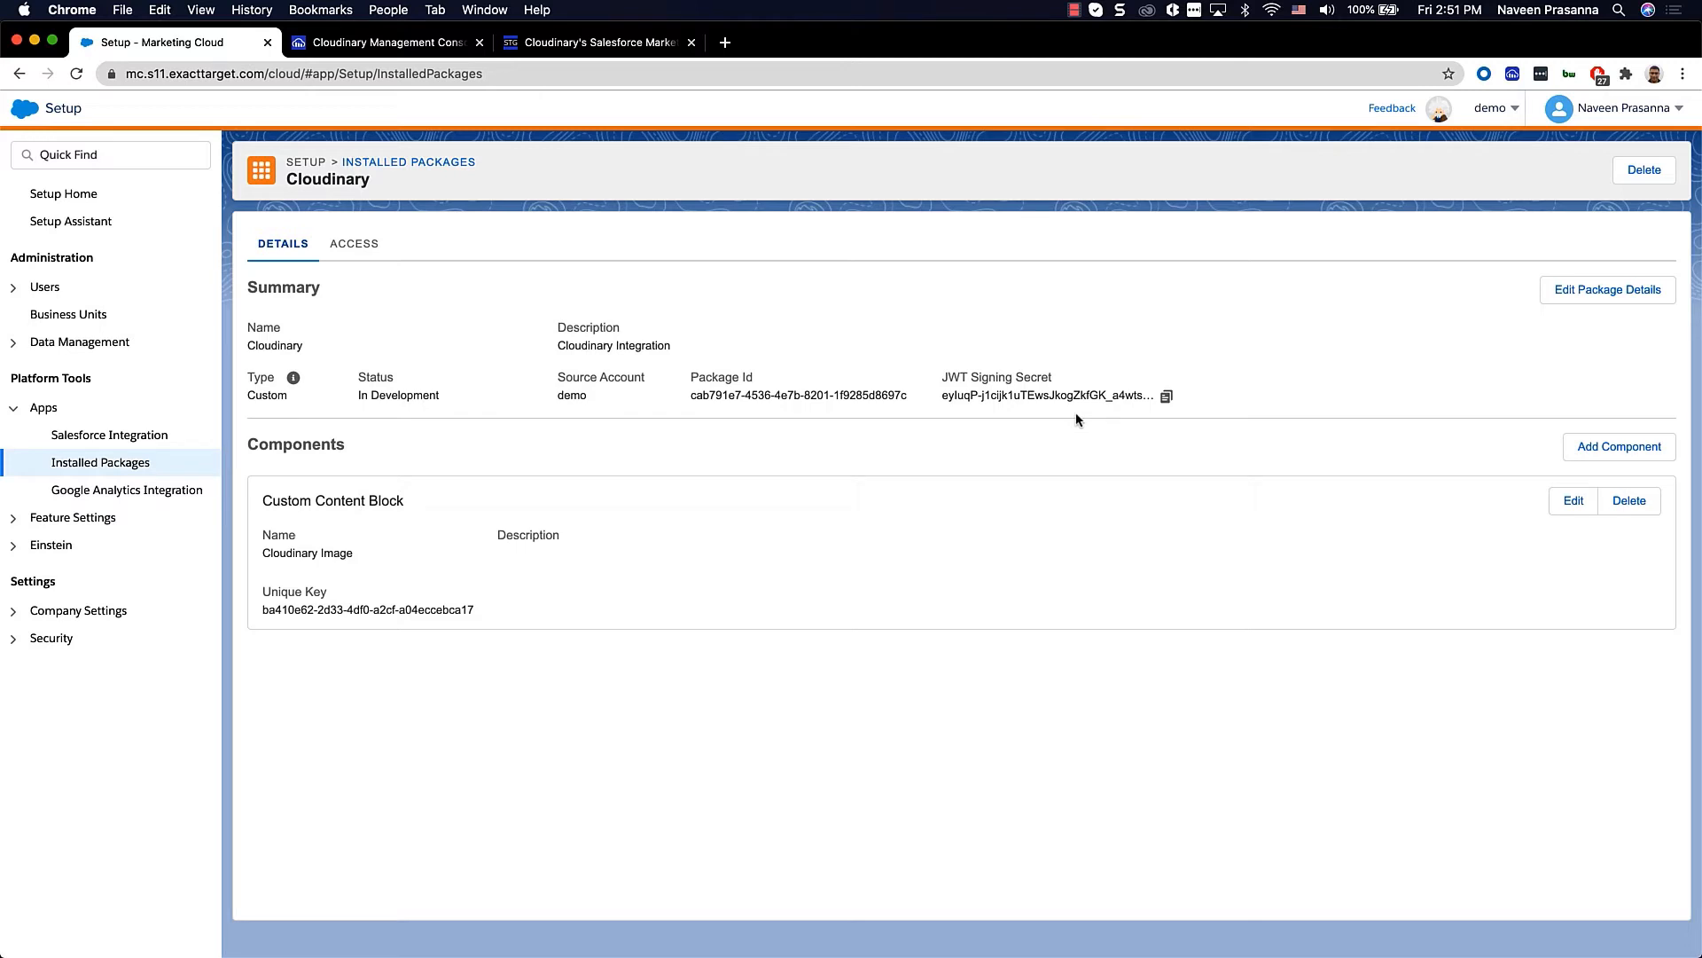
{"action": "left_click", "coordinate": [364, 250]}
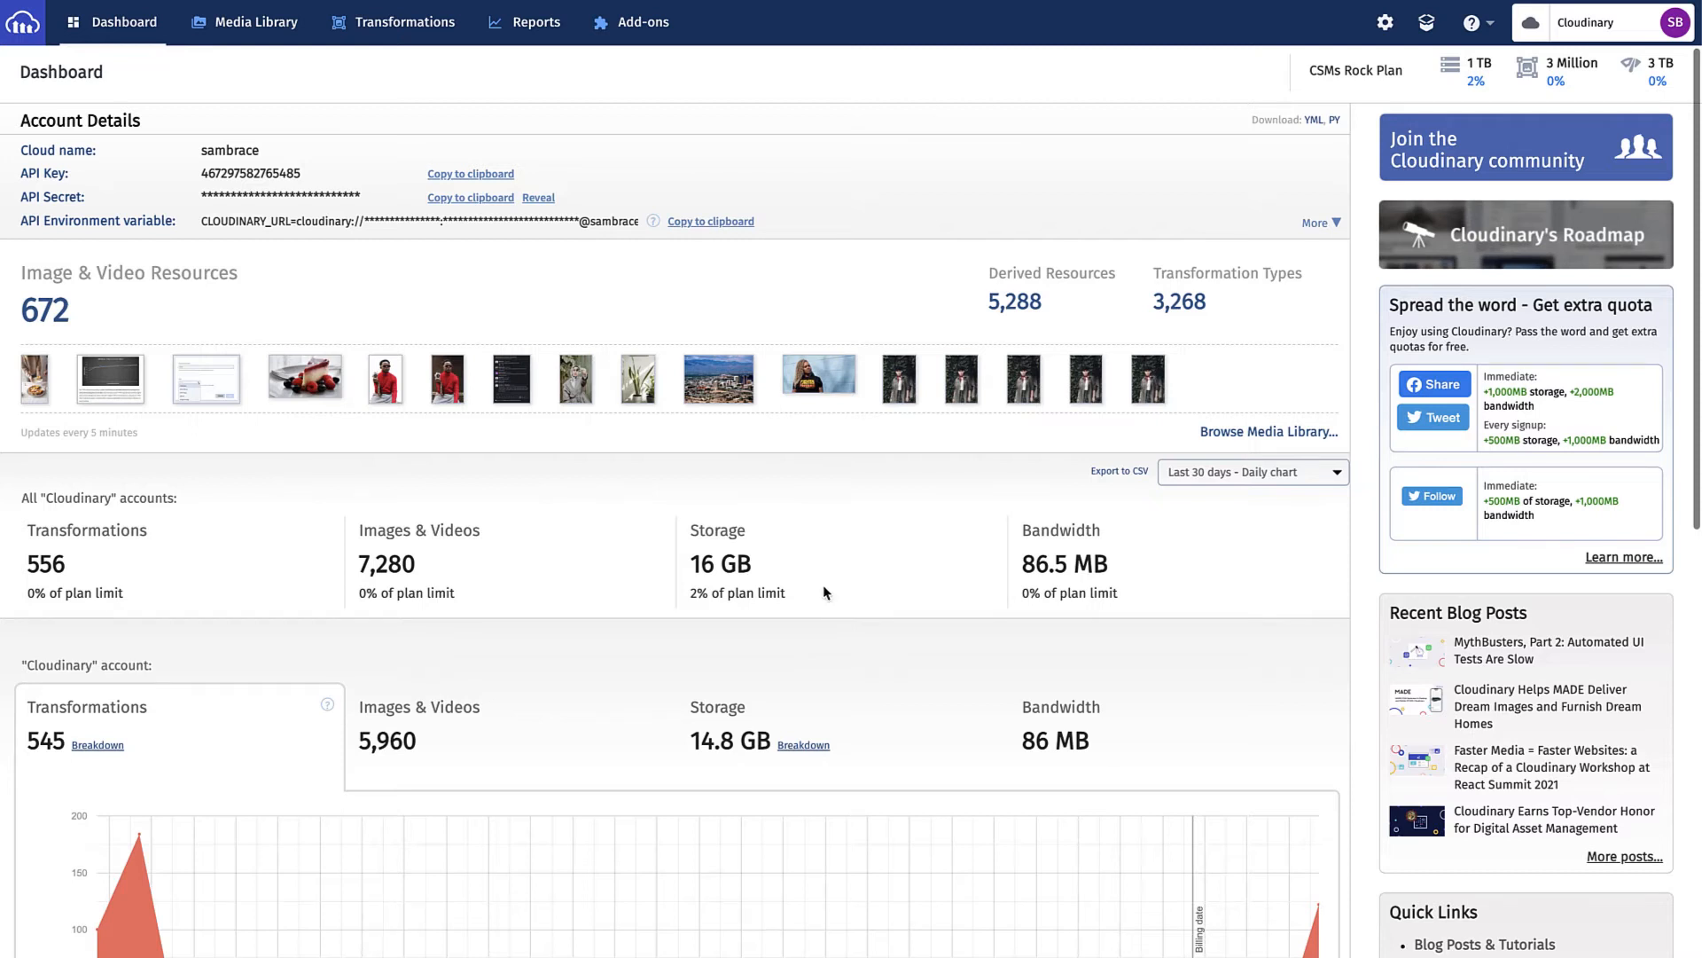
Switch to the Cloudinary console and start a new upload preset from the account's upload settings.
{"action": "left_click", "coordinate": [1383, 35]}
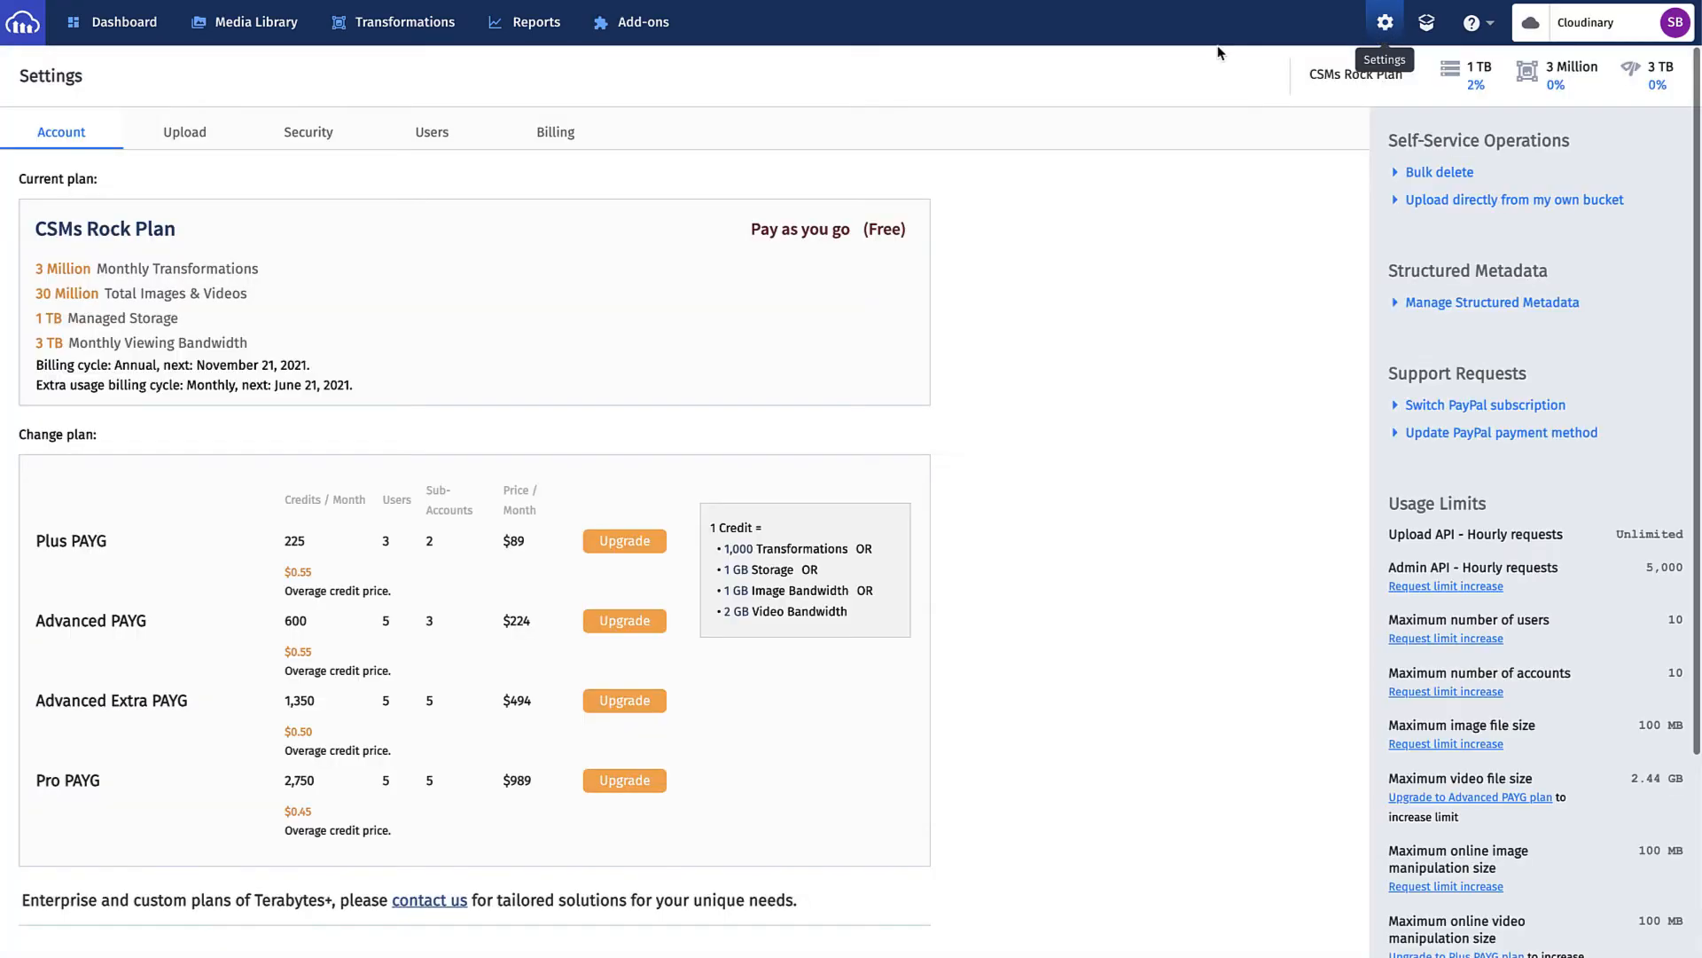
{"action": "left_click", "coordinate": [195, 135]}
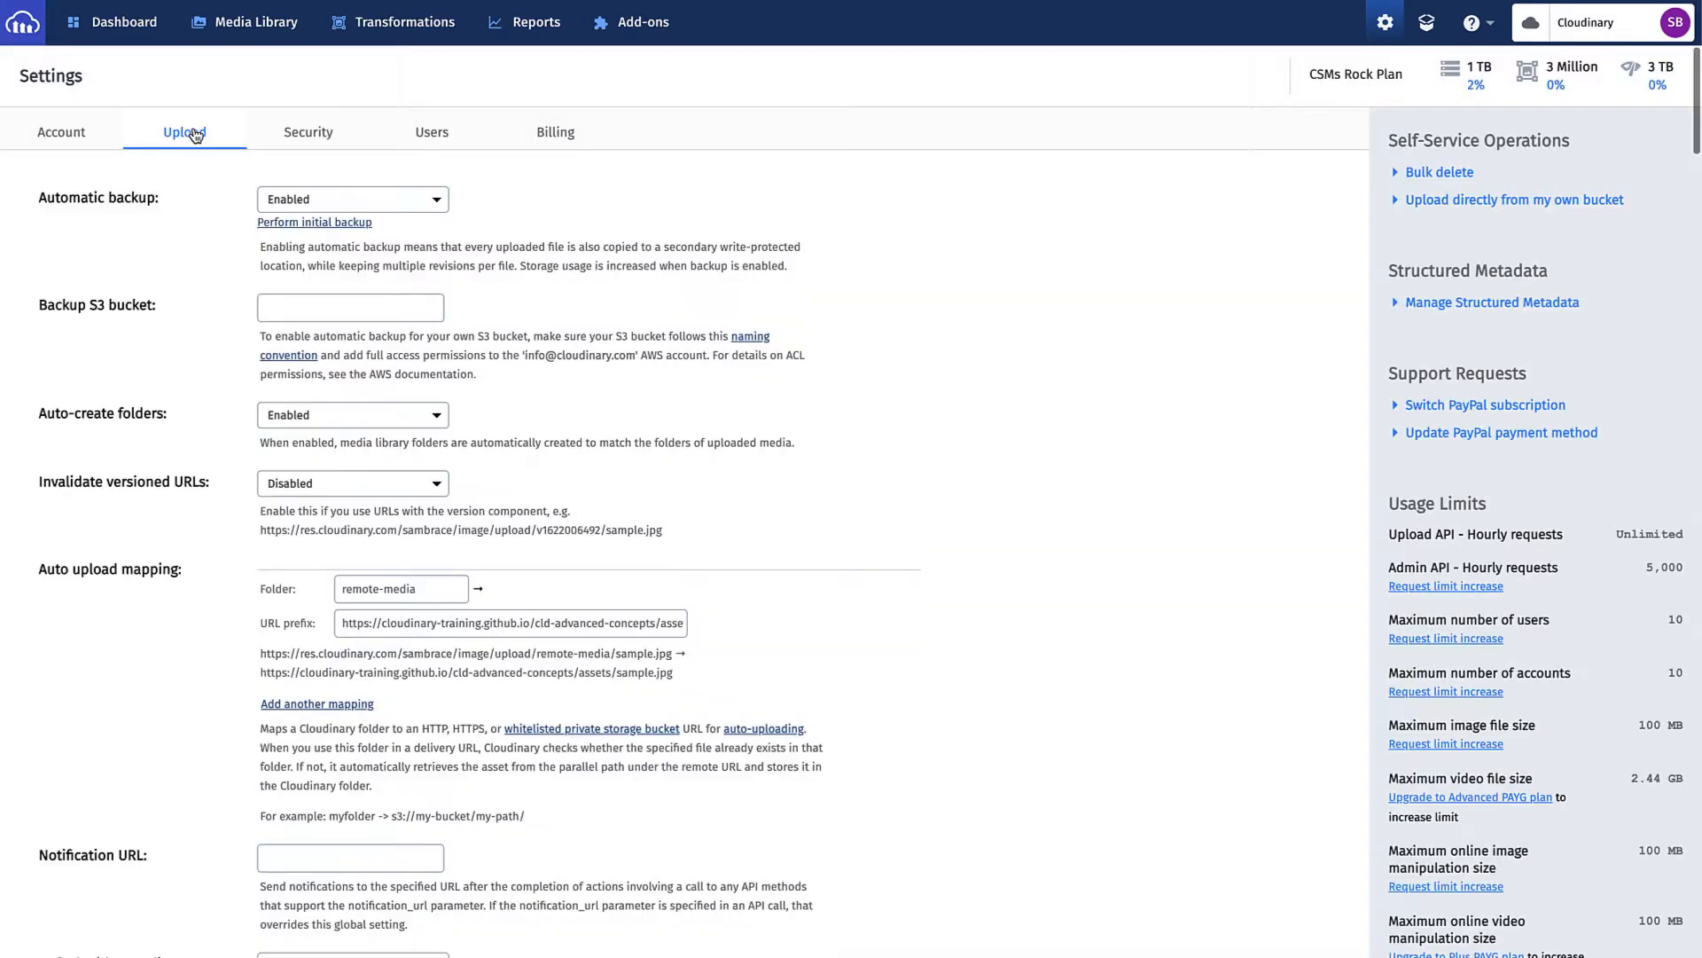
{"action": "scroll", "coordinate": [197, 140], "scroll_direction": "down", "scroll_amount": 20}
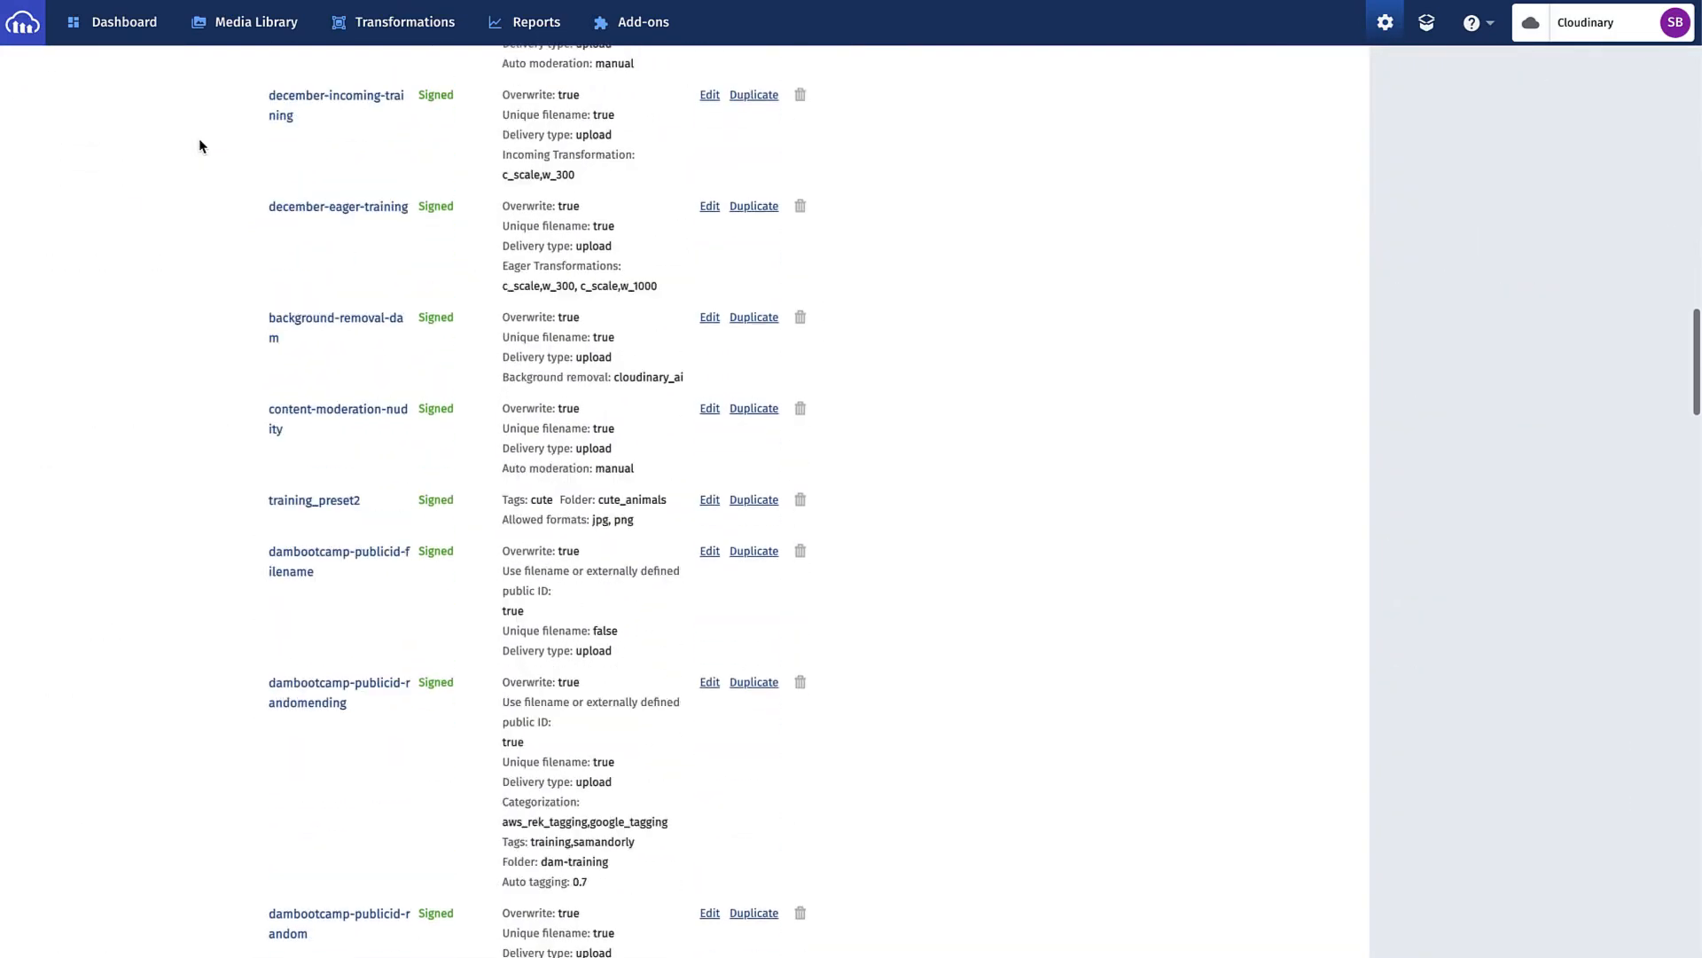
{"action": "scroll", "coordinate": [200, 145], "scroll_direction": "down", "scroll_amount": 15}
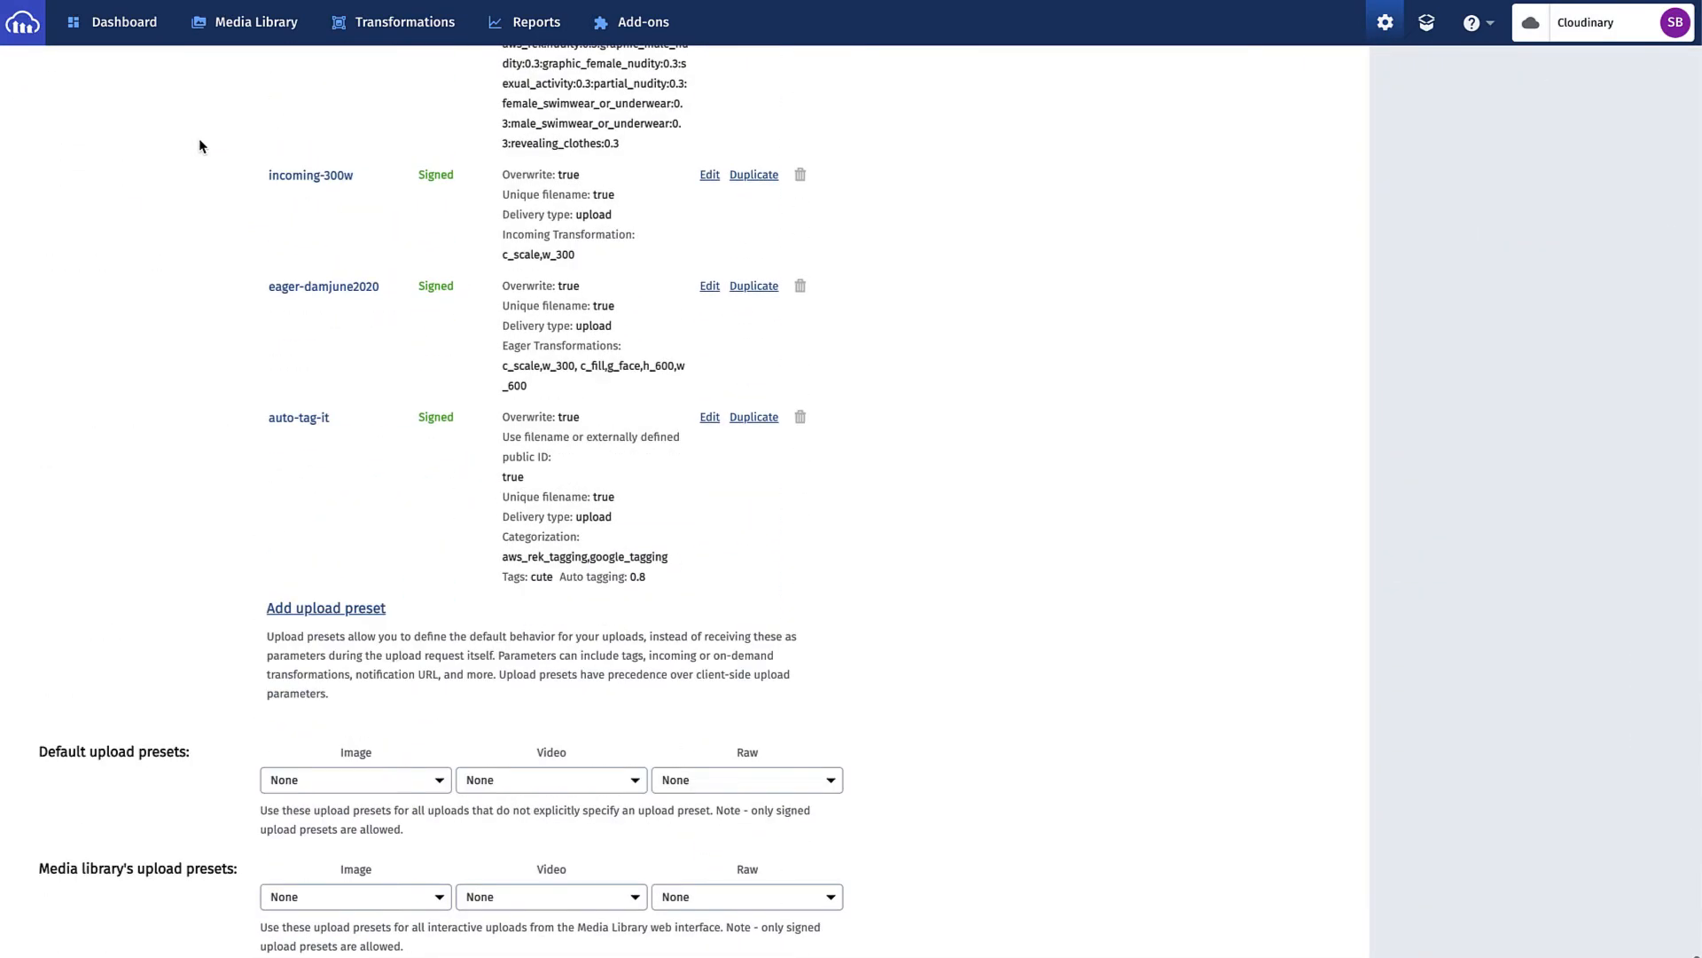
{"action": "left_click", "coordinate": [306, 612]}
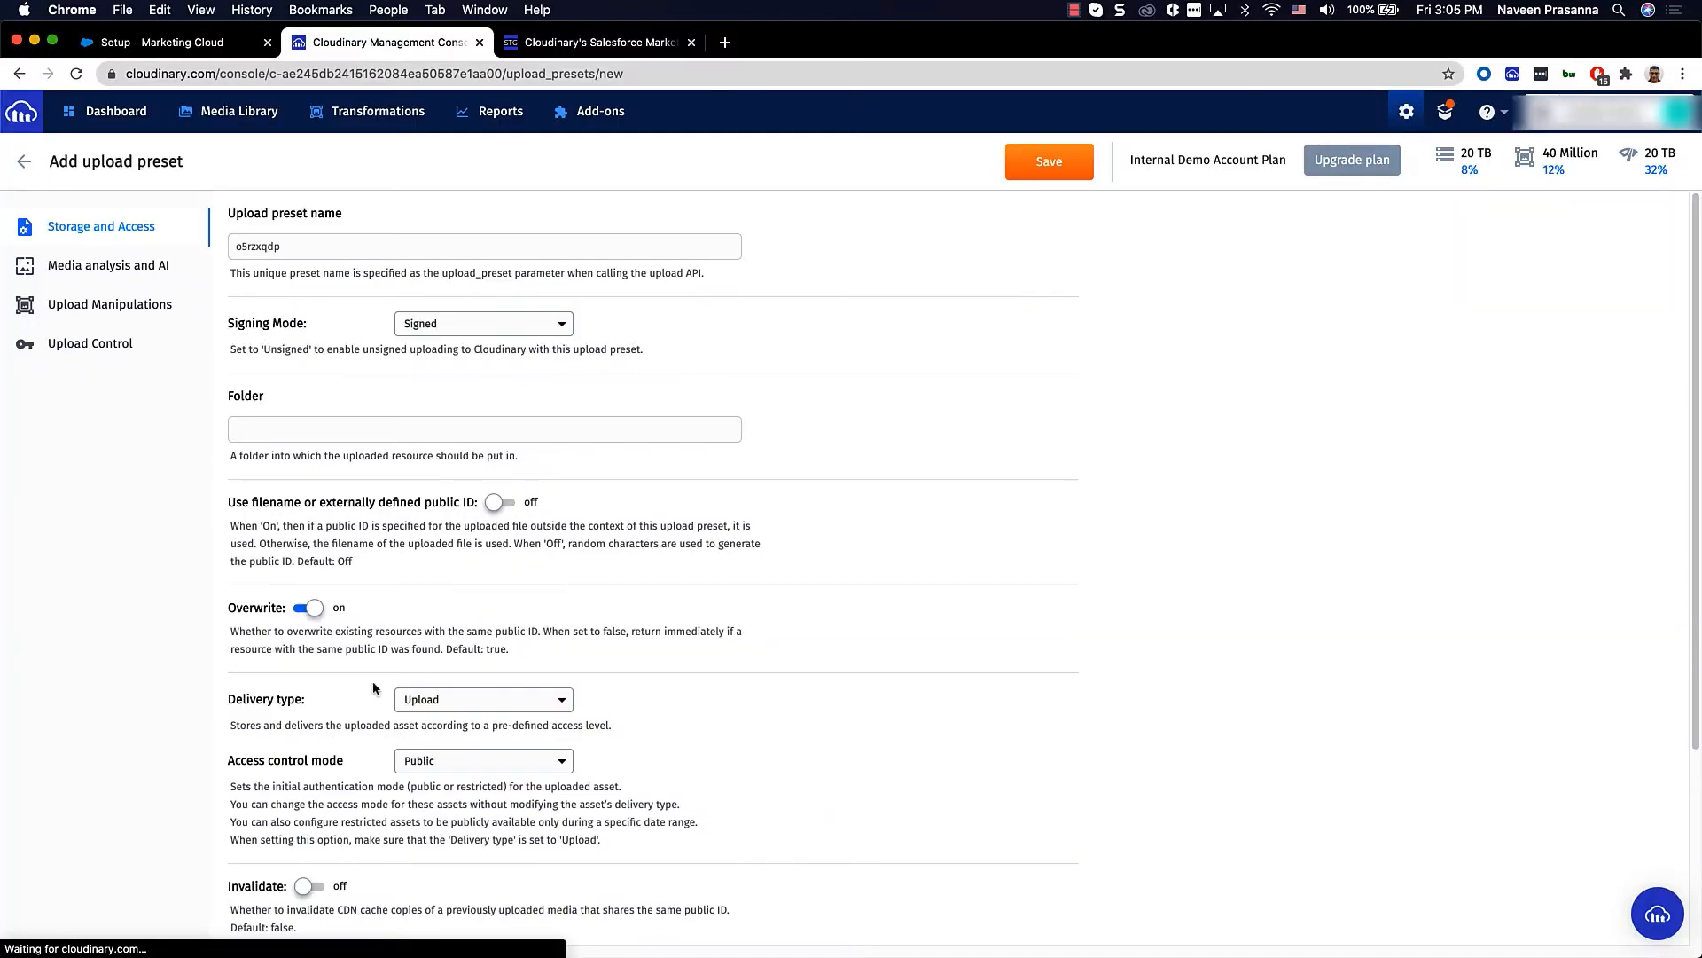
Name the upload preset sfmc_preset, set its signing mode to Unsigned, and set its folder to CLD_SFMC_INT_DONT_DELETE.
{"action": "double_click", "coordinate": [352, 250]}
{"action": "type", "text": "sfmc_preset"}
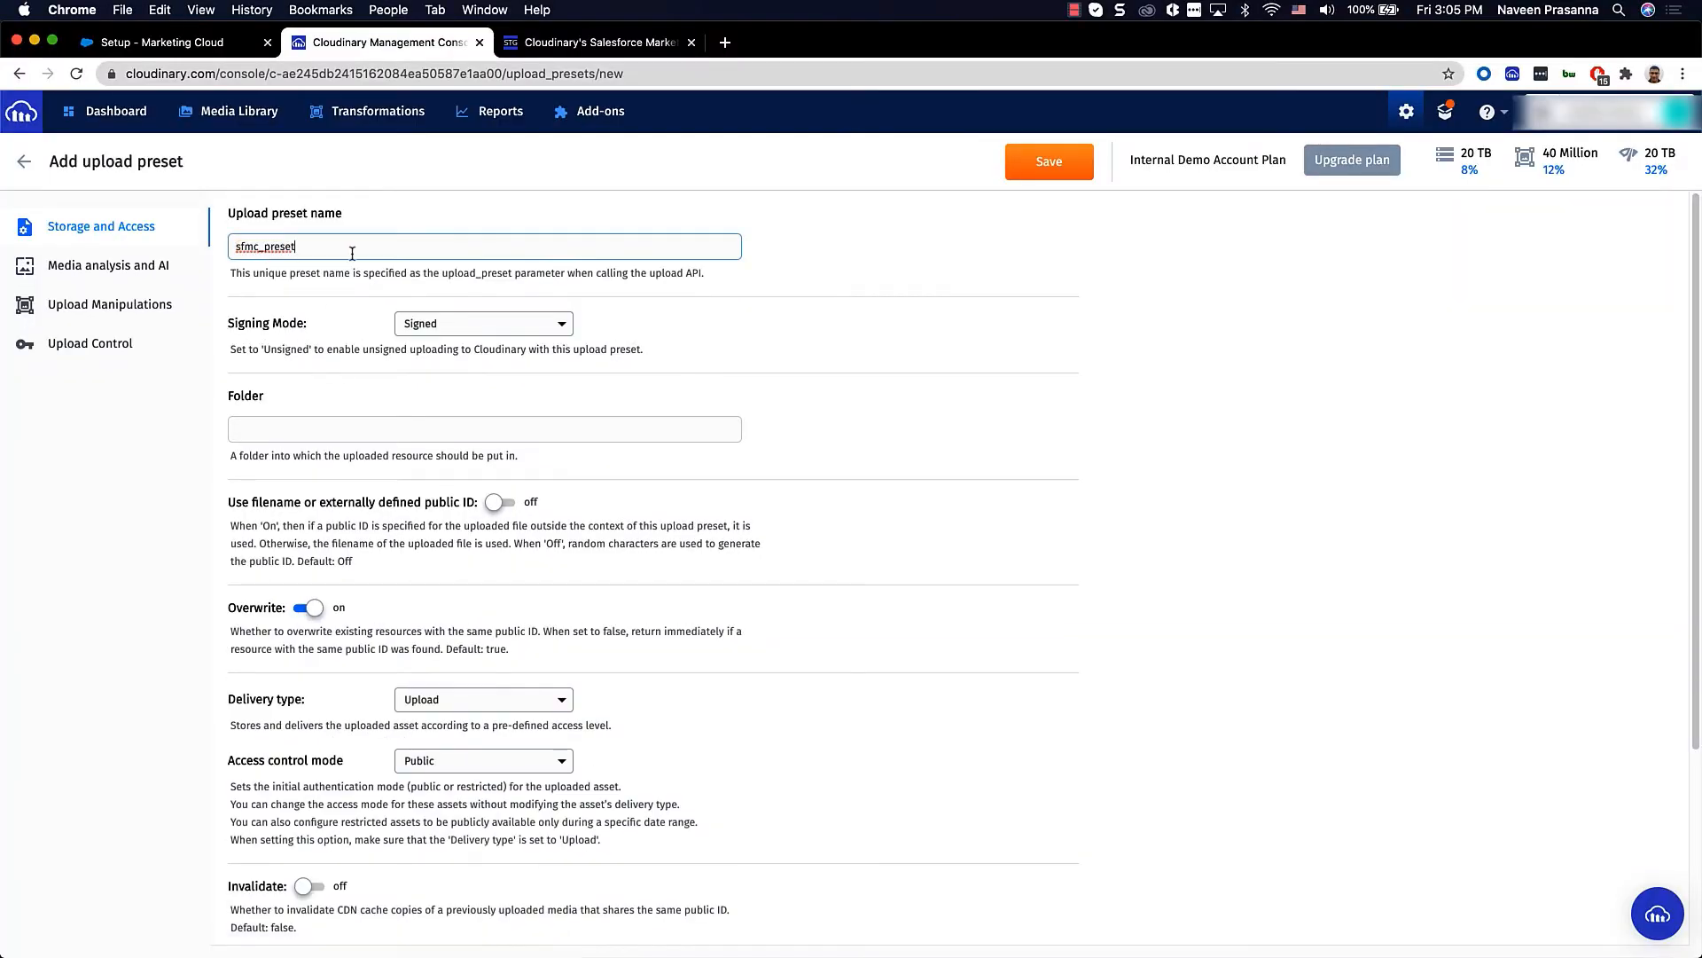
{"action": "left_click", "coordinate": [344, 292]}
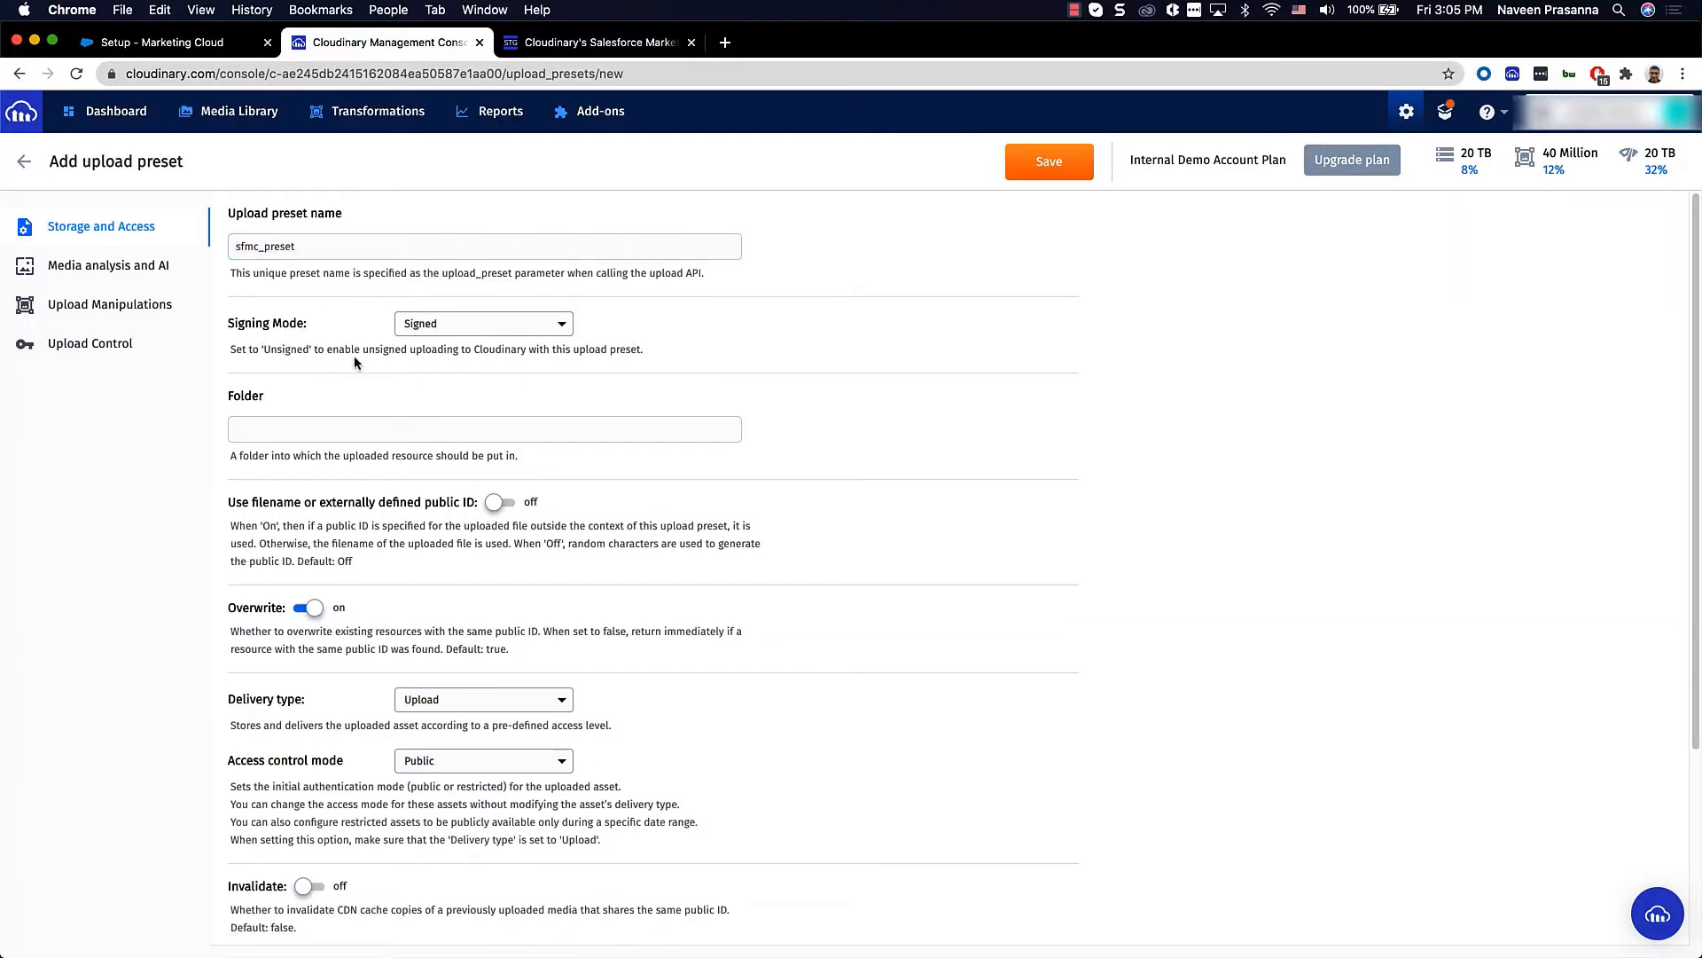
{"action": "left_click", "coordinate": [467, 325]}
{"action": "left_click", "coordinate": [444, 344]}
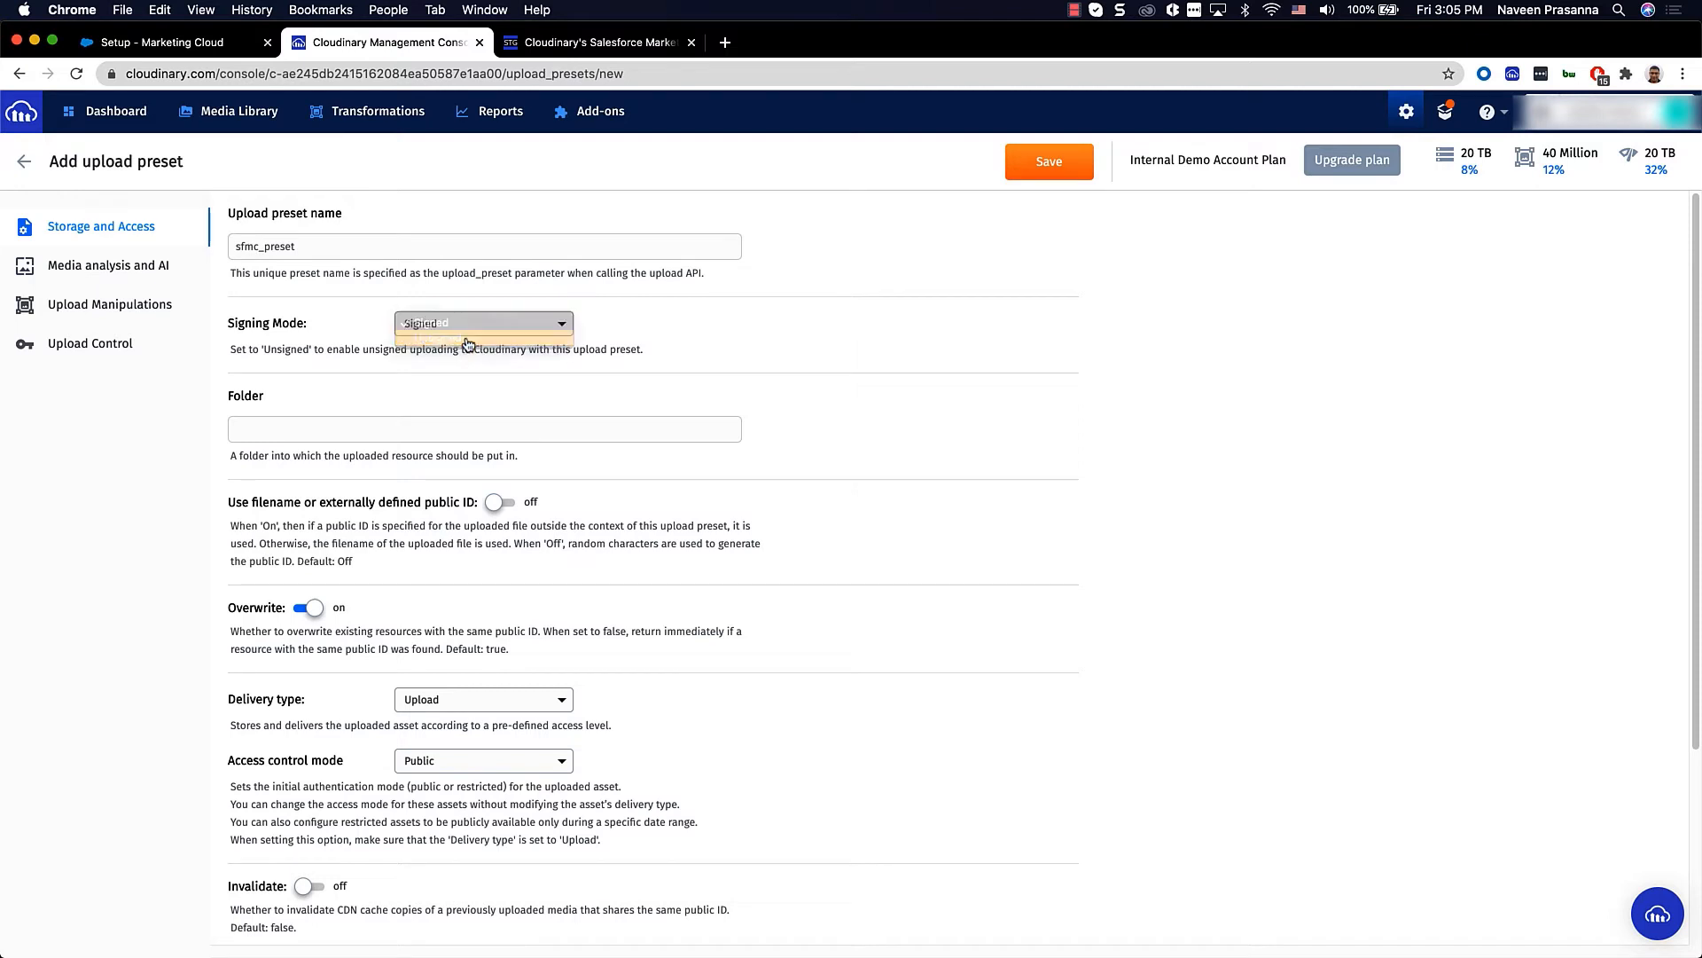
{"action": "left_click", "coordinate": [345, 429]}
{"action": "type", "text": "CLD_SFMC_INT_DONT_DELETE"}
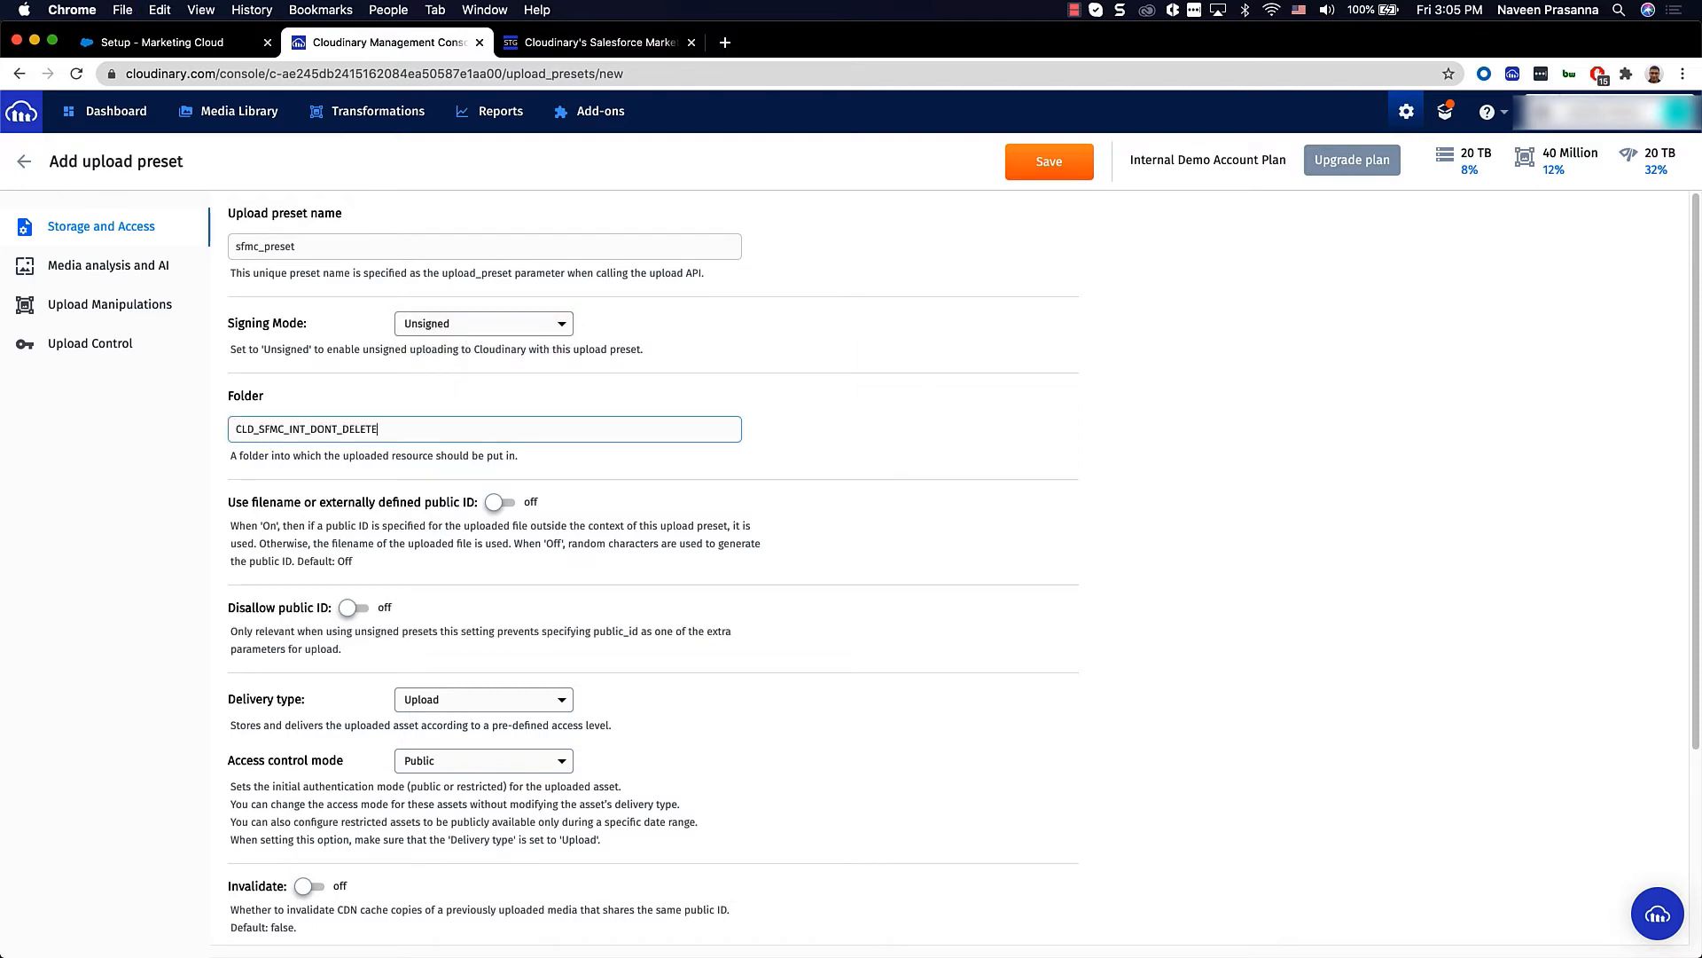
{"action": "left_click", "coordinate": [1028, 450]}
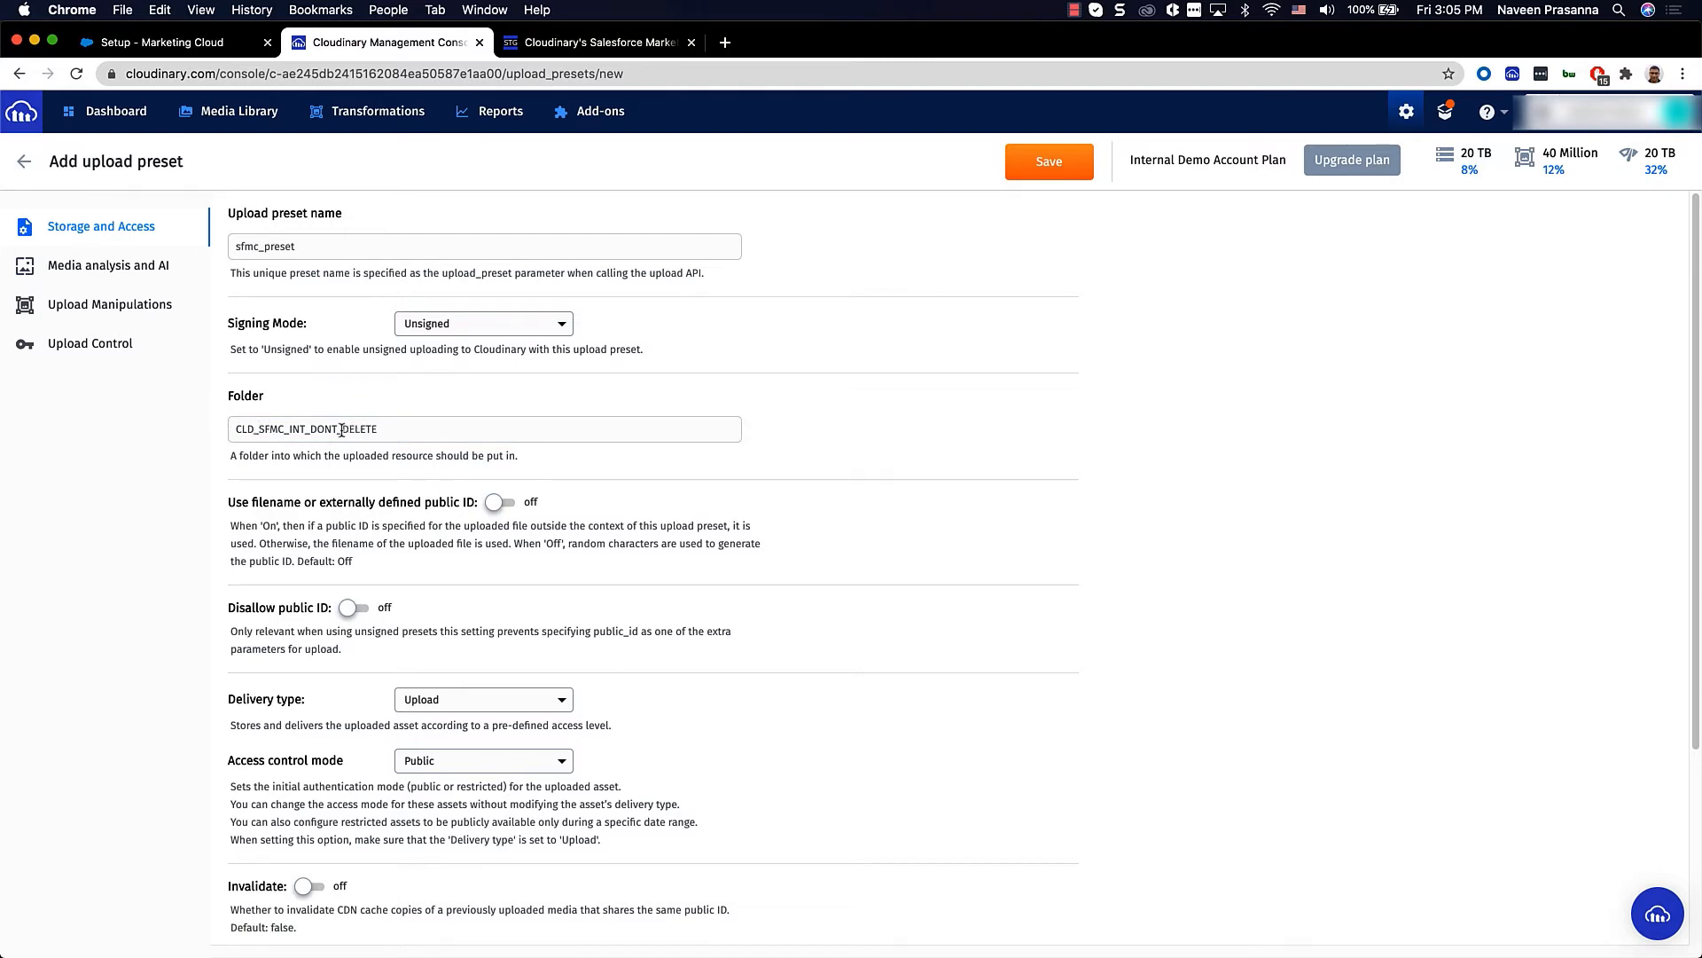
Assign the tag sfmc_int to the upload preset in its media analysis and AI settings.
{"action": "left_click", "coordinate": [101, 273]}
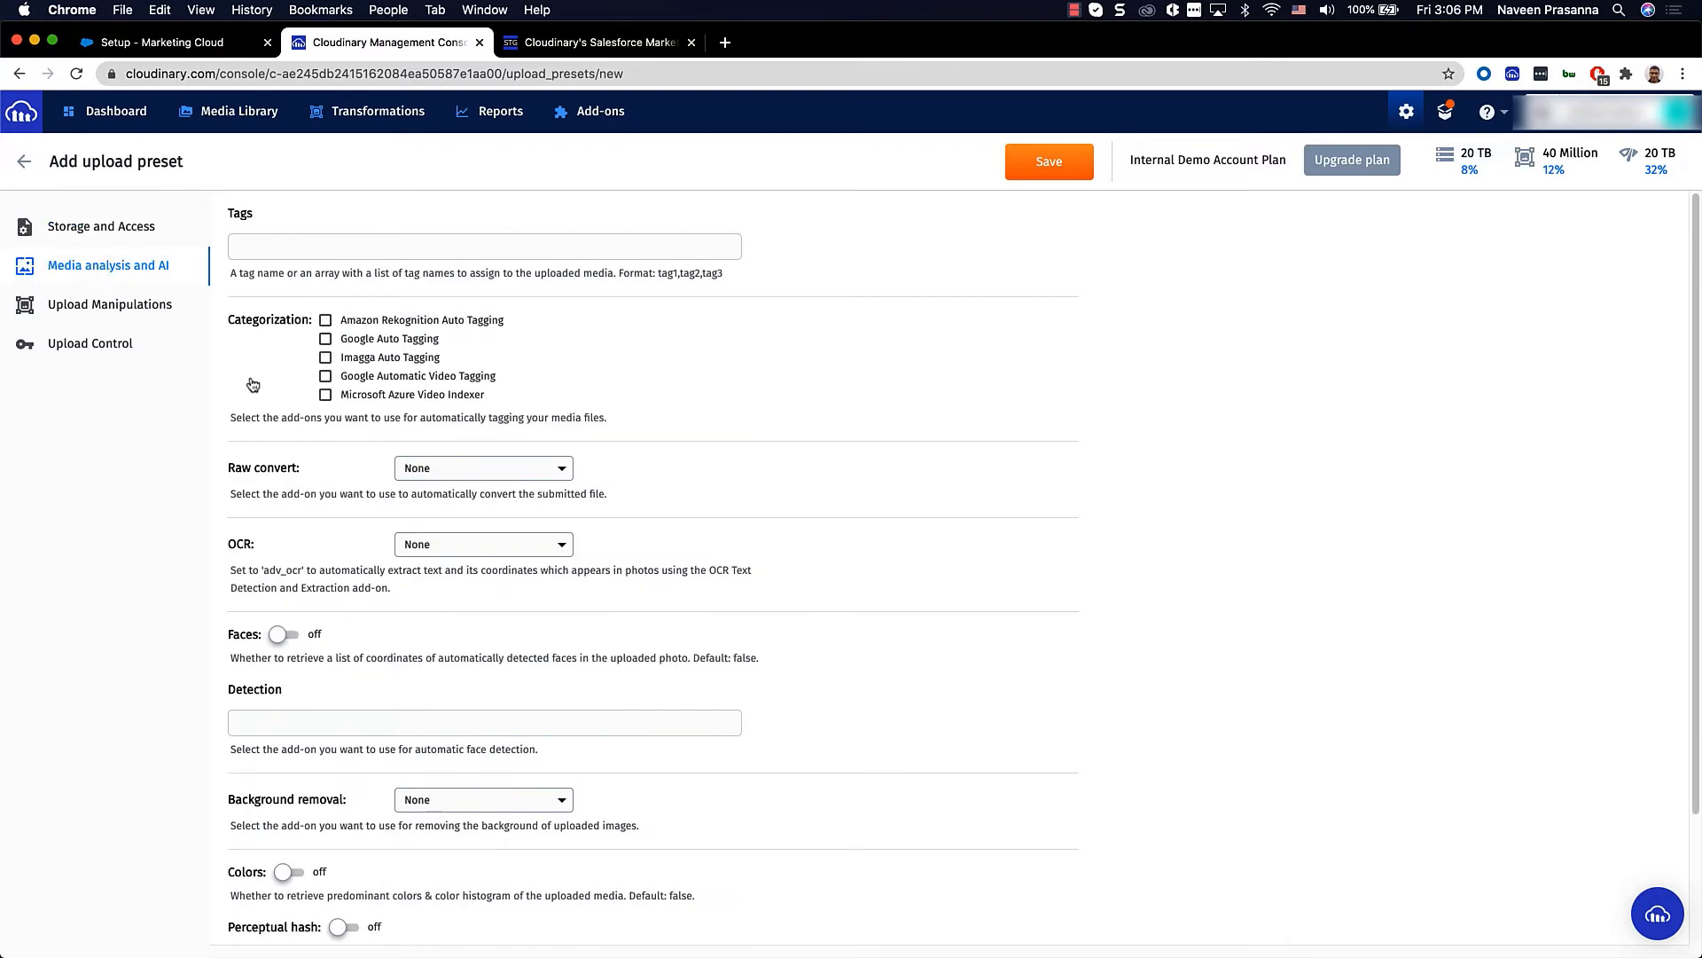
{"action": "left_click", "coordinate": [314, 254]}
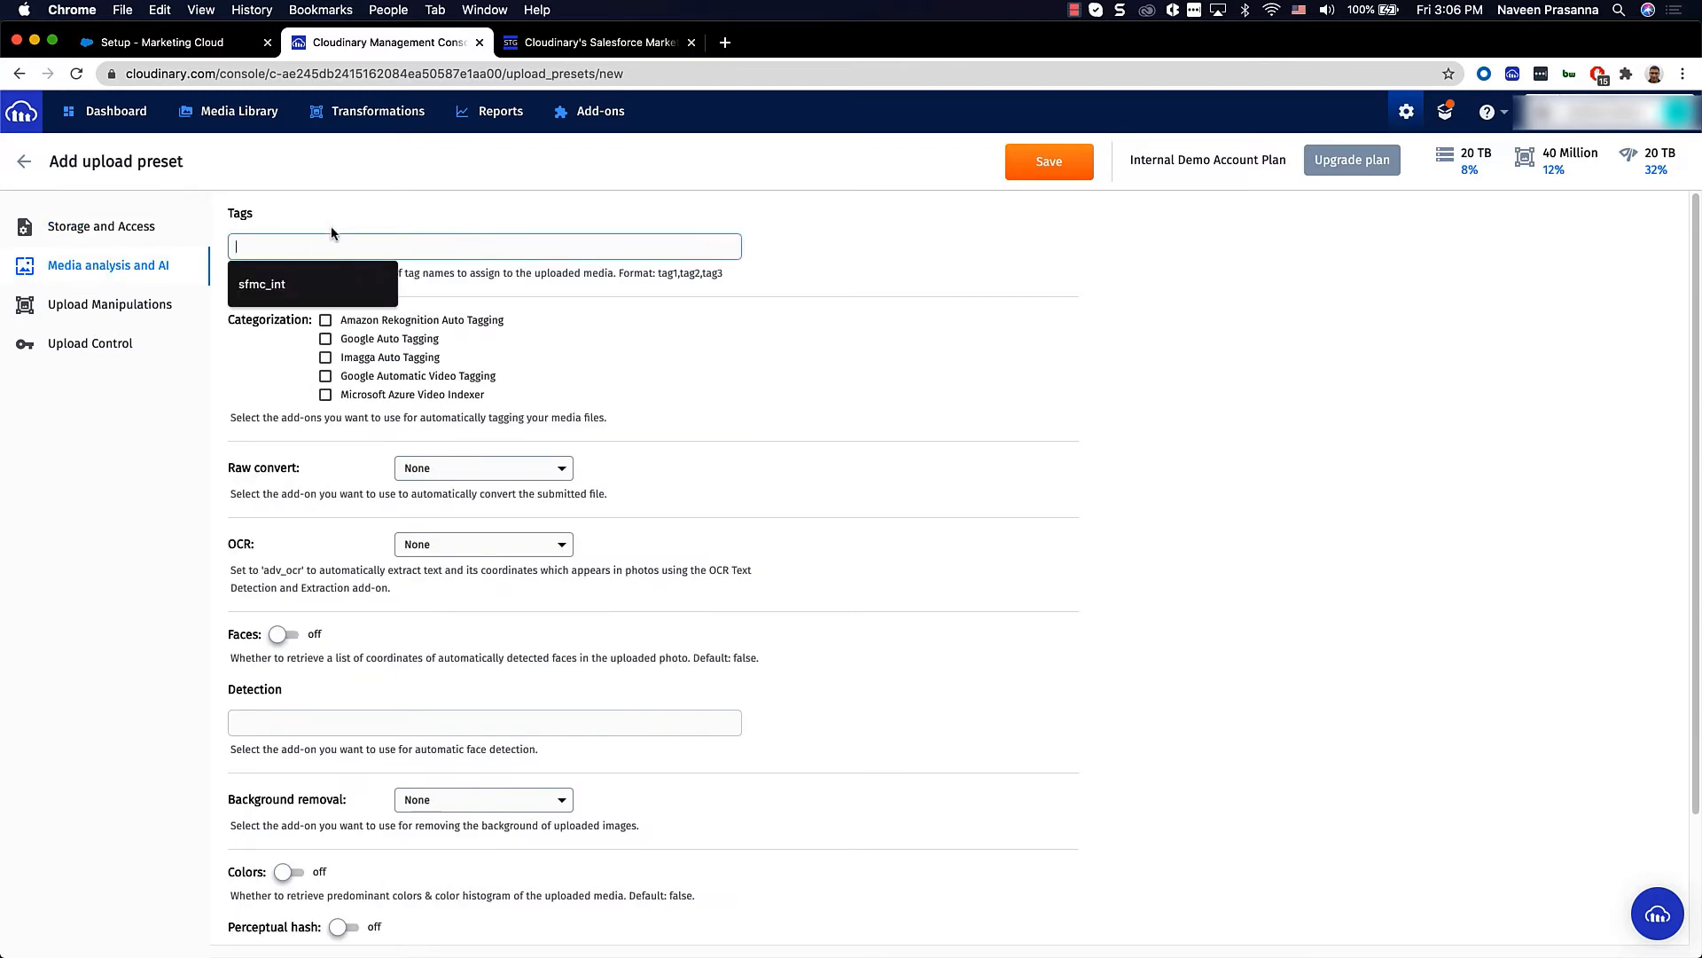
{"action": "left_click", "coordinate": [293, 298]}
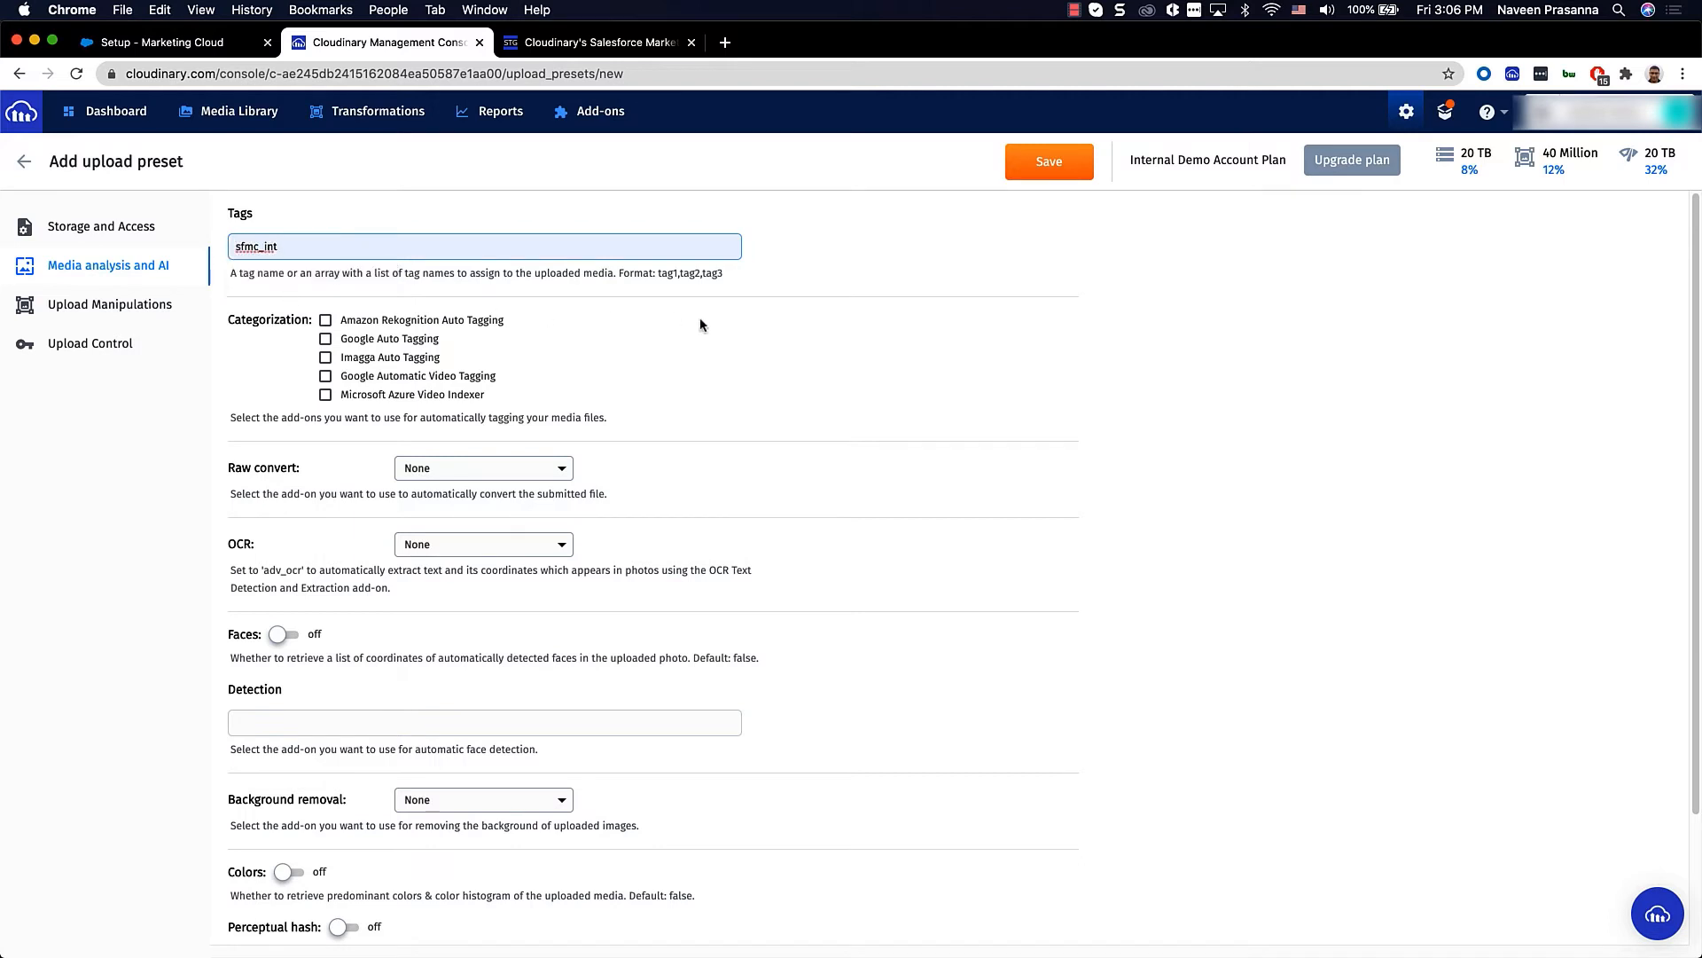
{"action": "left_click", "coordinate": [835, 282]}
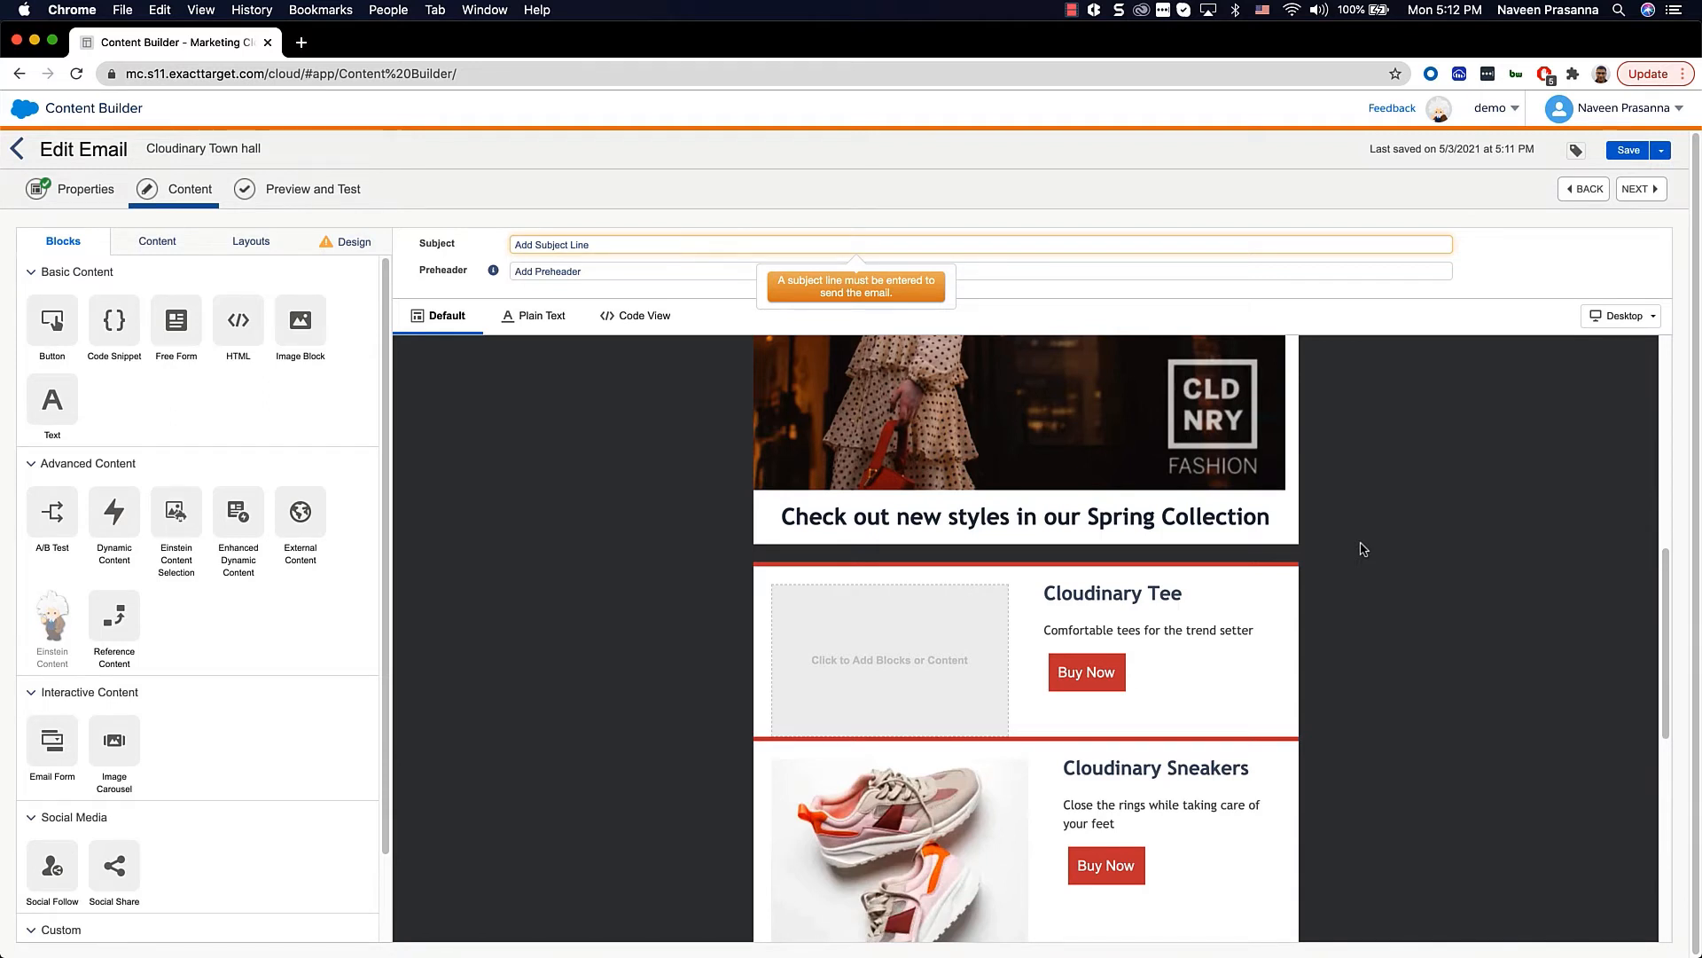
Add a Cloudinary Image Demo block to the empty content area beside the Cloudinary Tee text in the email.
{"action": "scroll", "coordinate": [1365, 549], "scroll_direction": "down", "scroll_amount": 1}
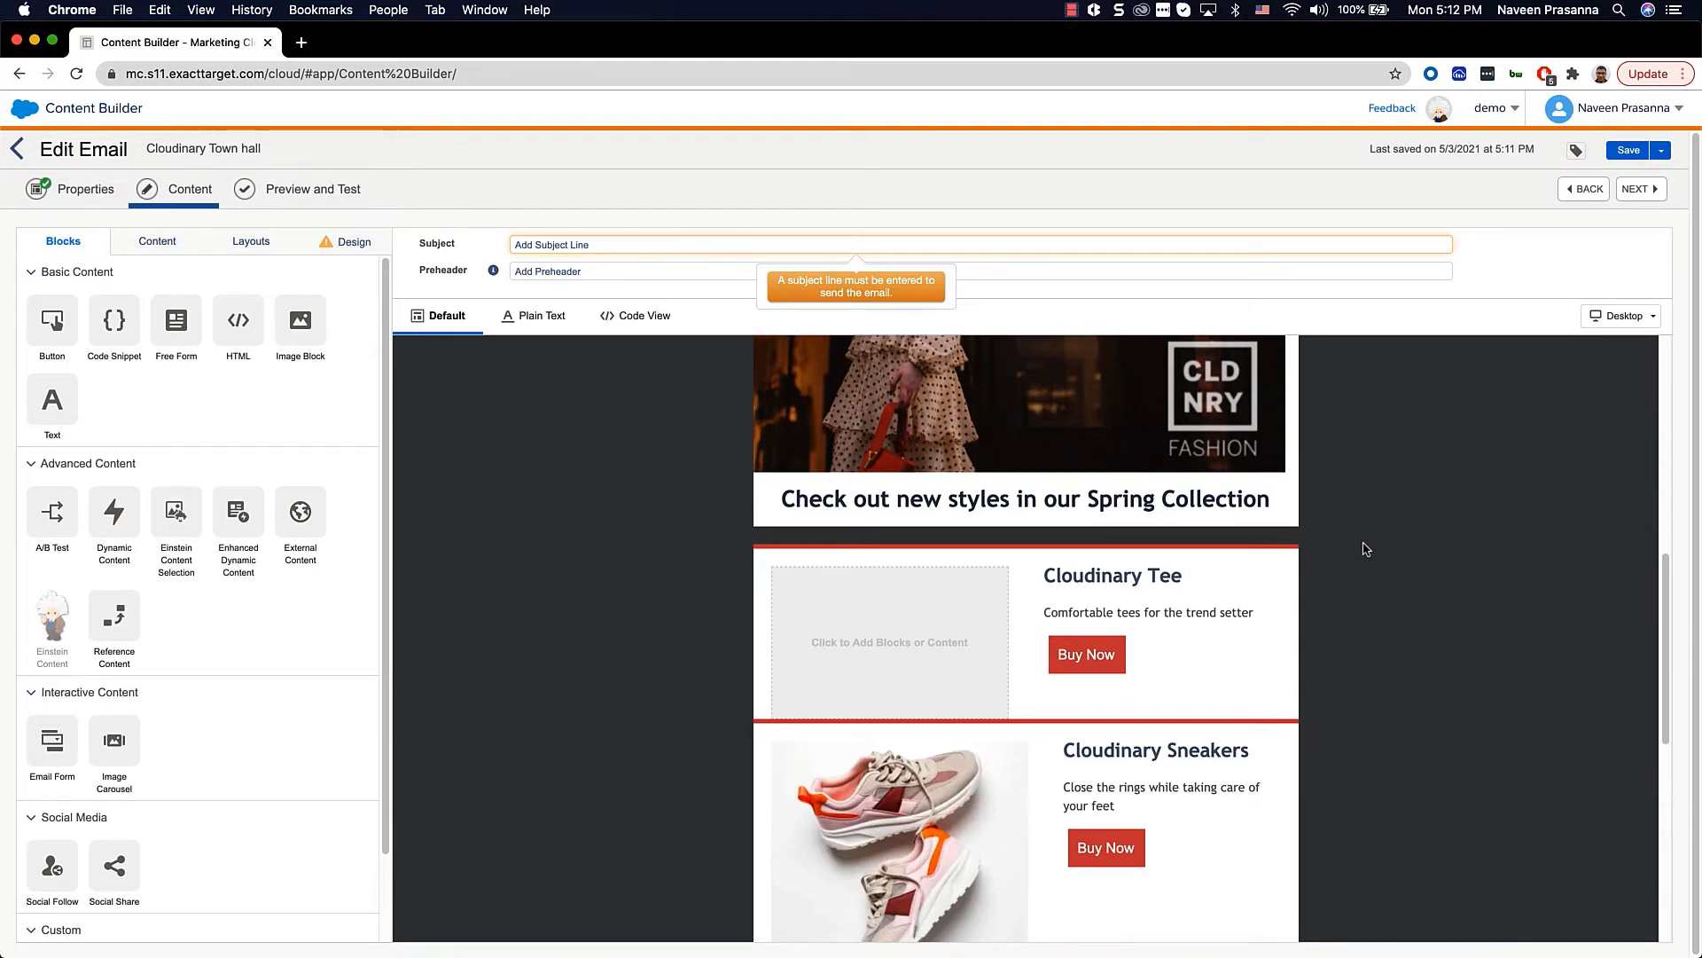
{"action": "scroll", "coordinate": [1365, 549], "scroll_direction": "down", "scroll_amount": 1}
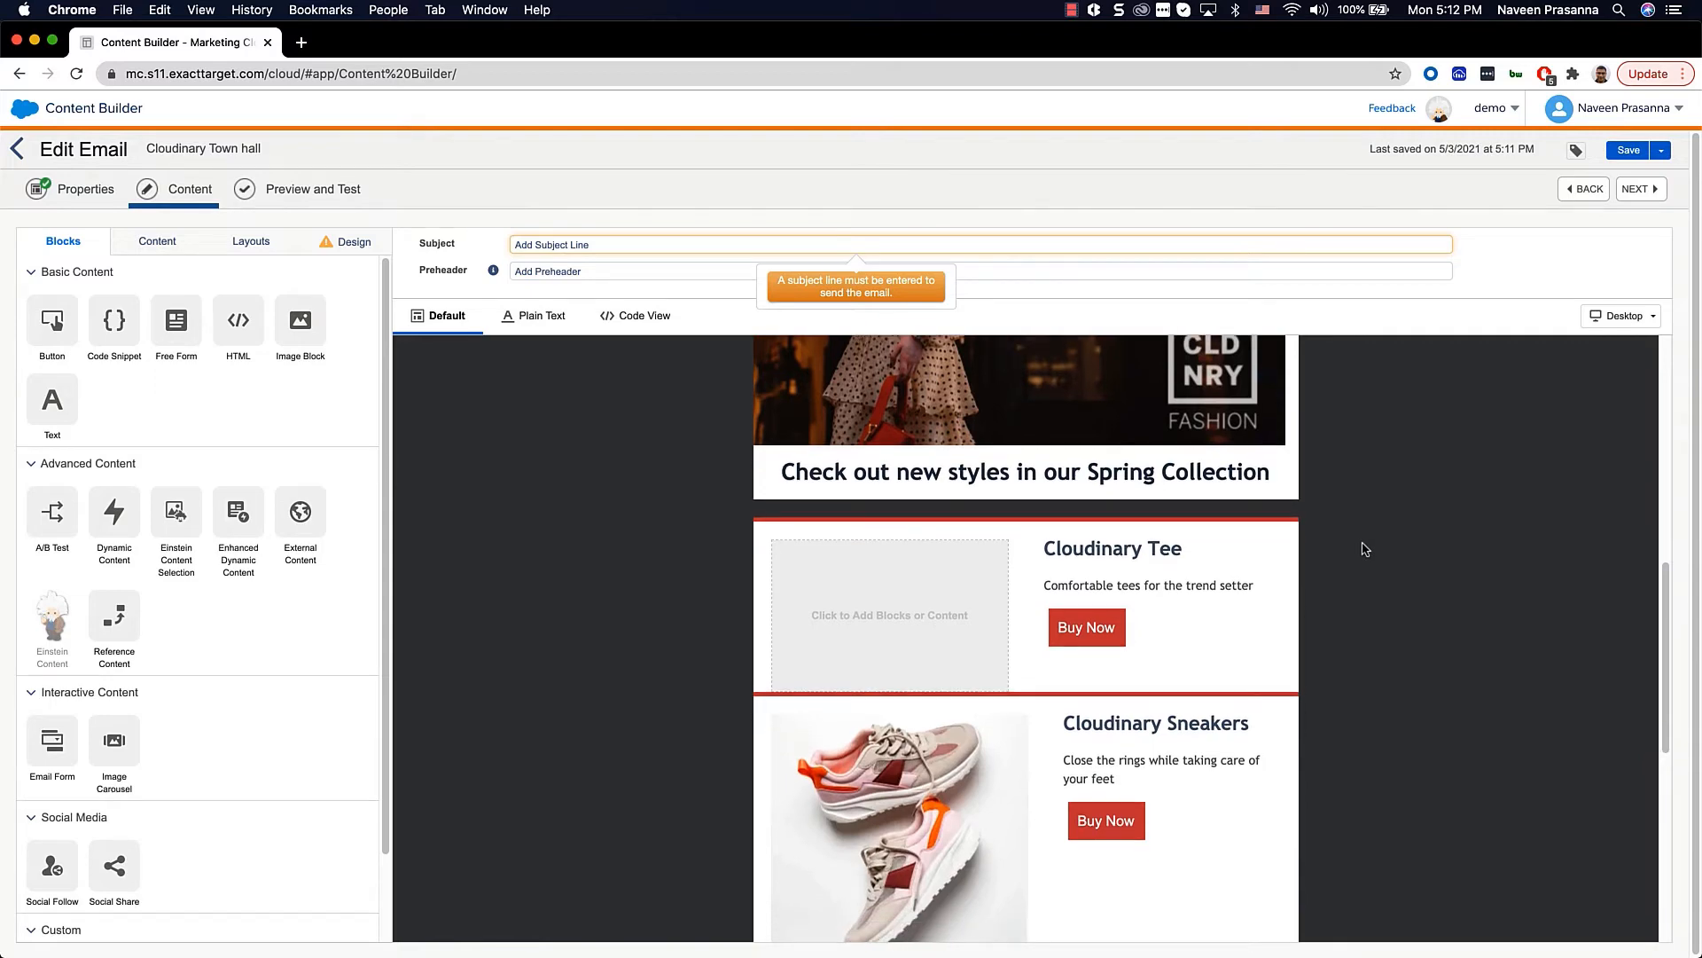
{"action": "scroll", "coordinate": [1365, 549], "scroll_direction": "down", "scroll_amount": 1}
{"action": "left_click", "coordinate": [881, 612]}
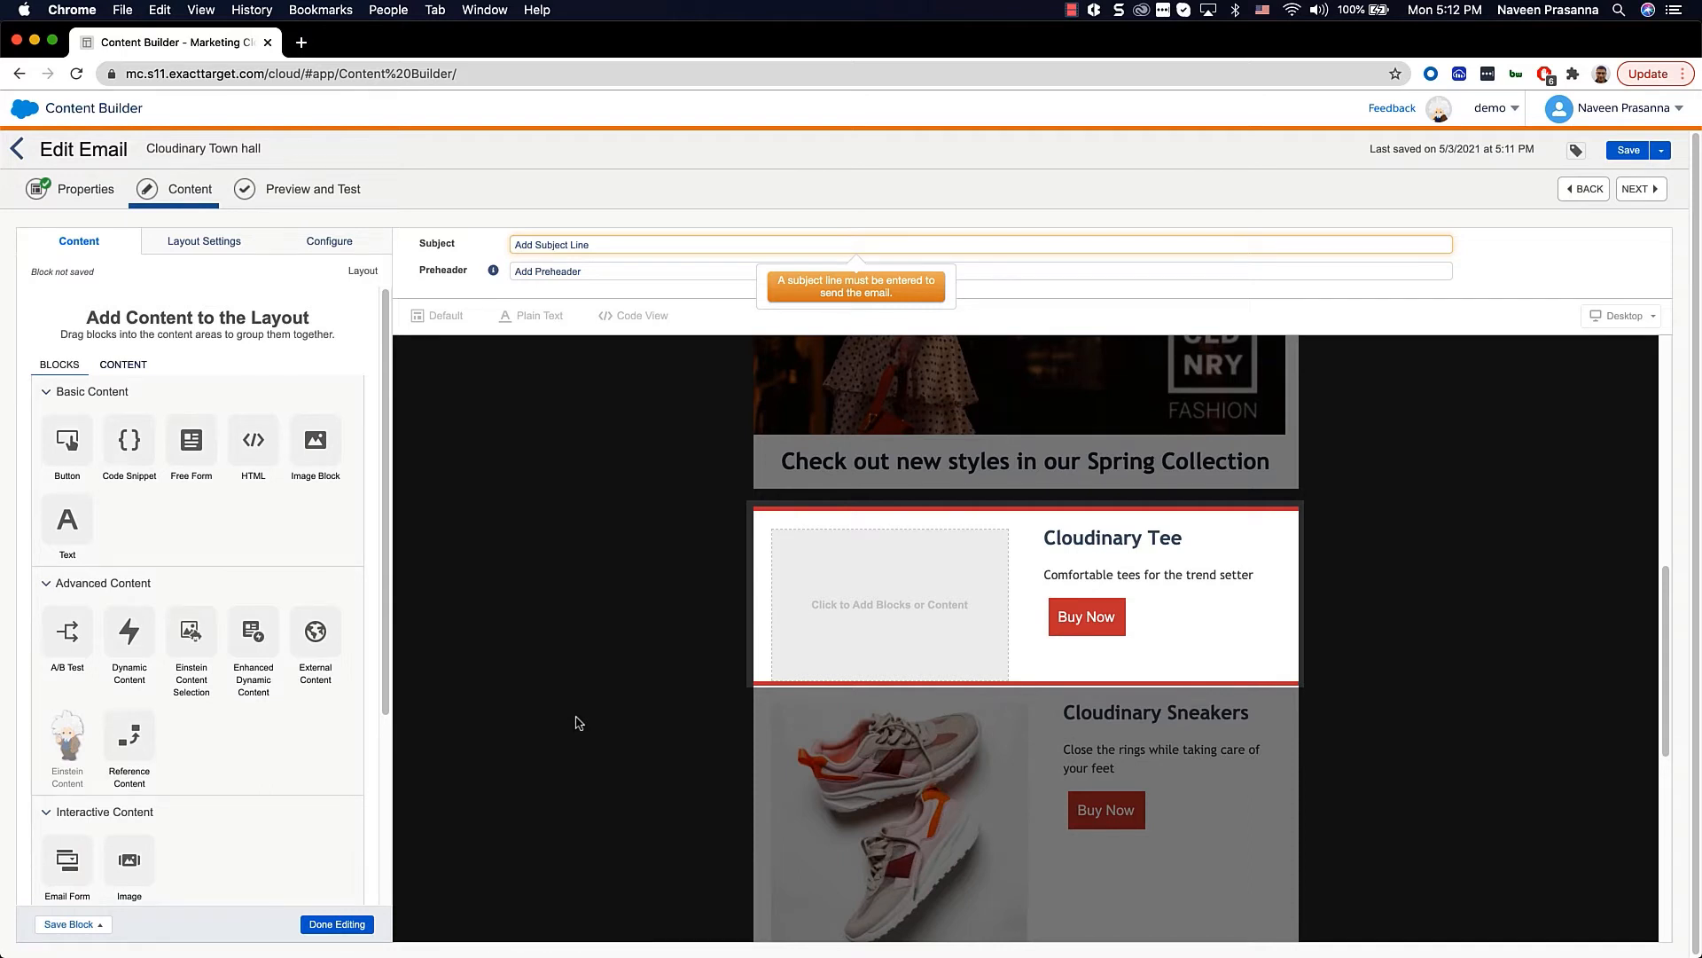
{"action": "scroll", "coordinate": [384, 703], "scroll_direction": "down", "scroll_amount": 5}
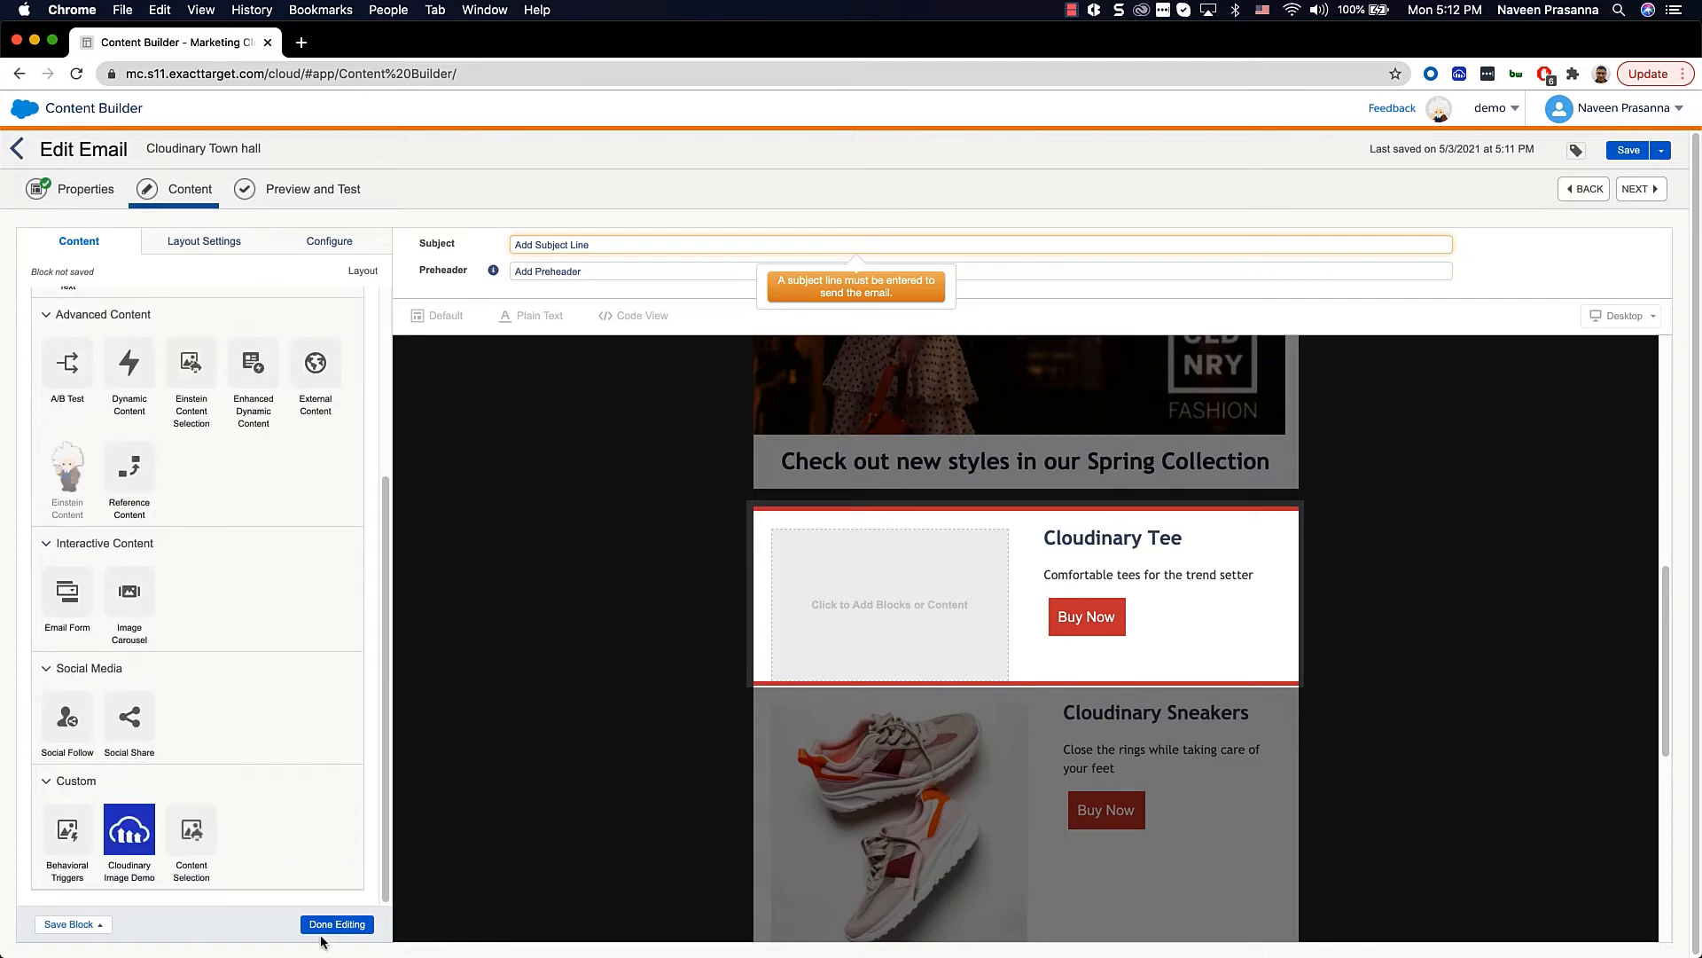
{"action": "left_click_drag", "start_coordinate": [133, 836], "coordinate": [832, 608]}
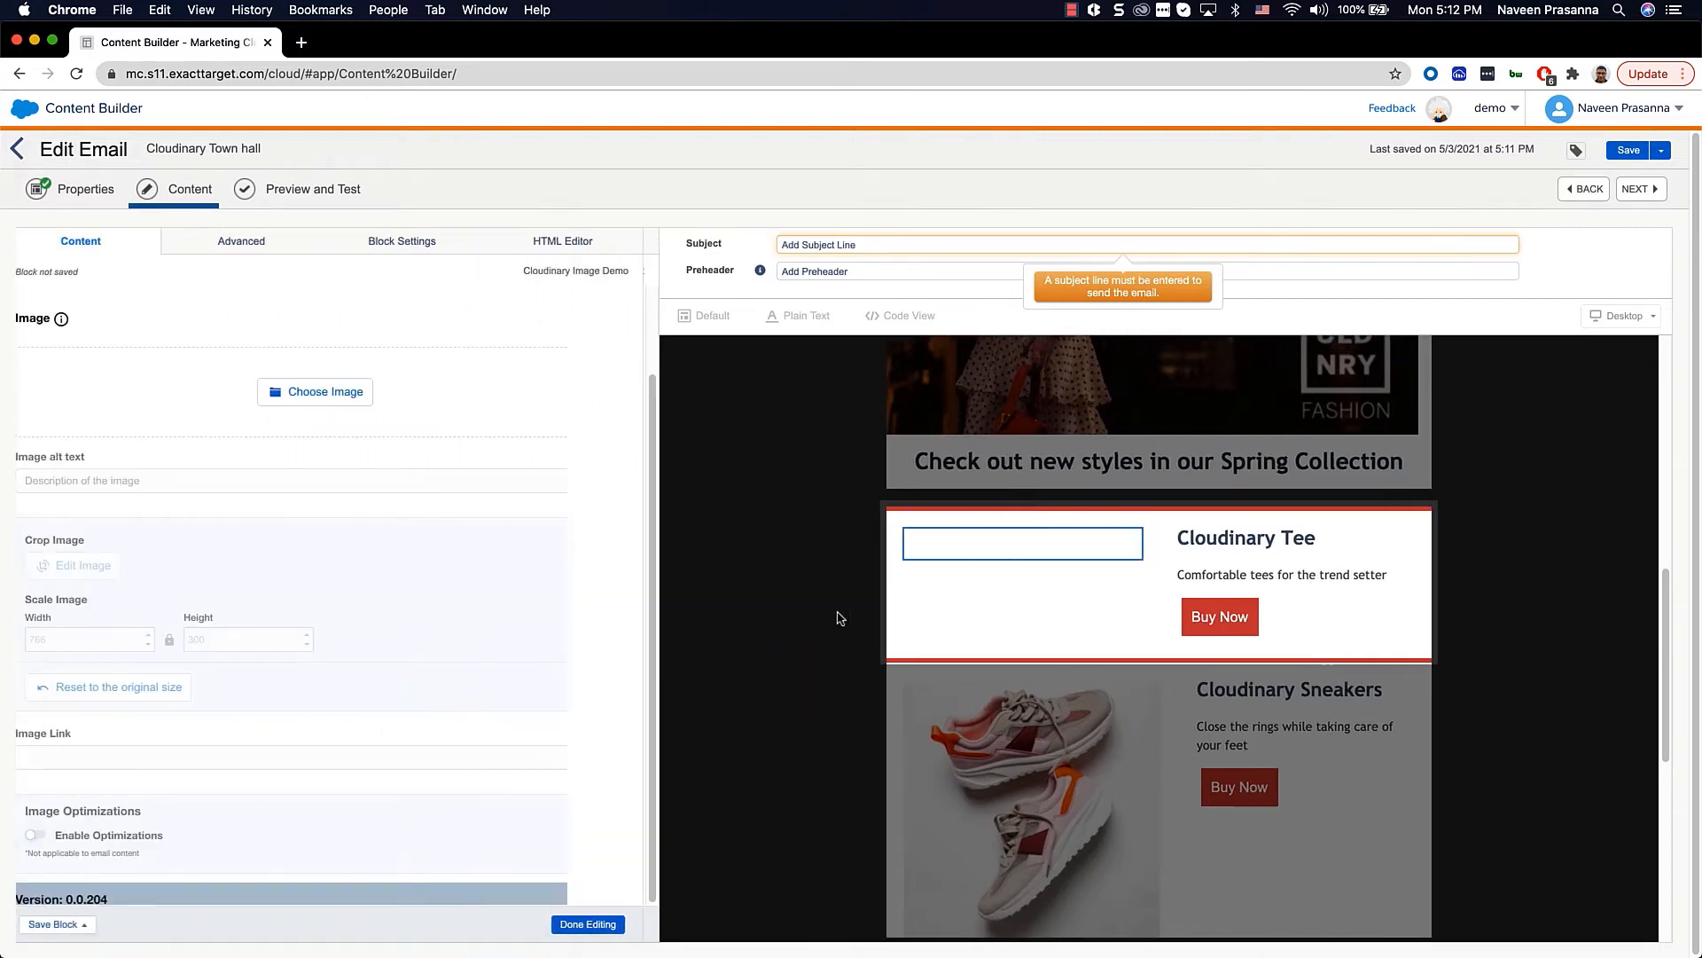
Insert the image cldnry_fashion_pdp_basic_tee6 from the DemoProductAssets/Lo-Fi Shrunken Tee folder into the Cloudinary image block.
{"action": "left_click", "coordinate": [376, 394]}
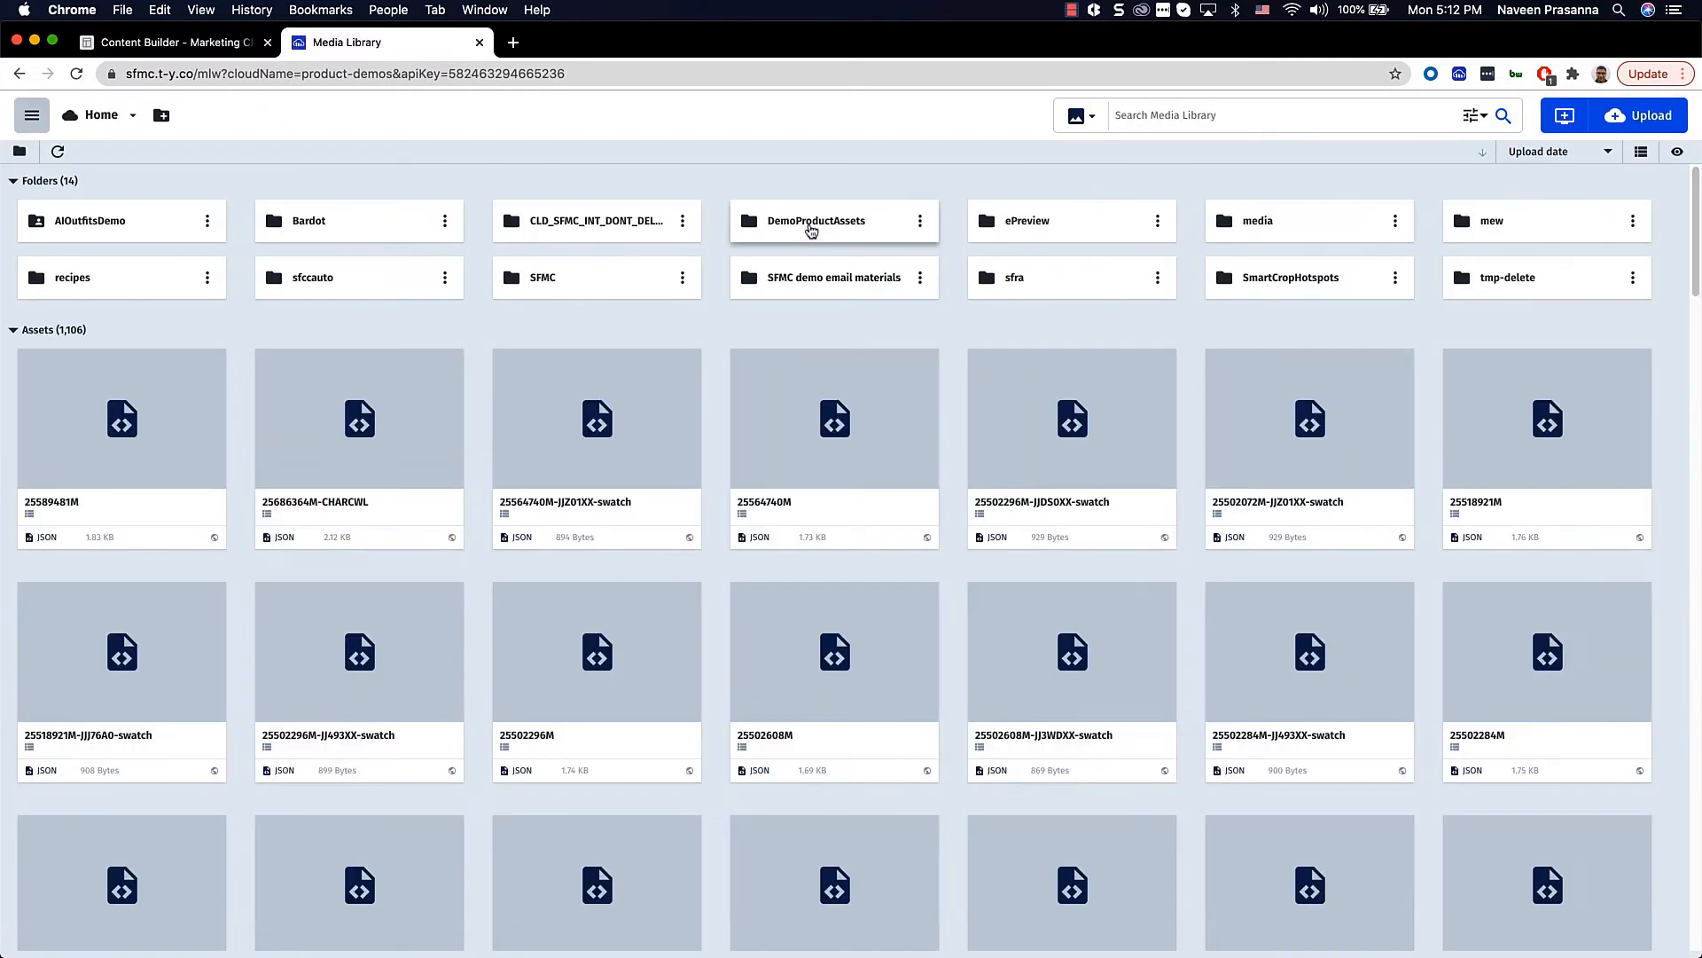
{"action": "left_click", "coordinate": [810, 229]}
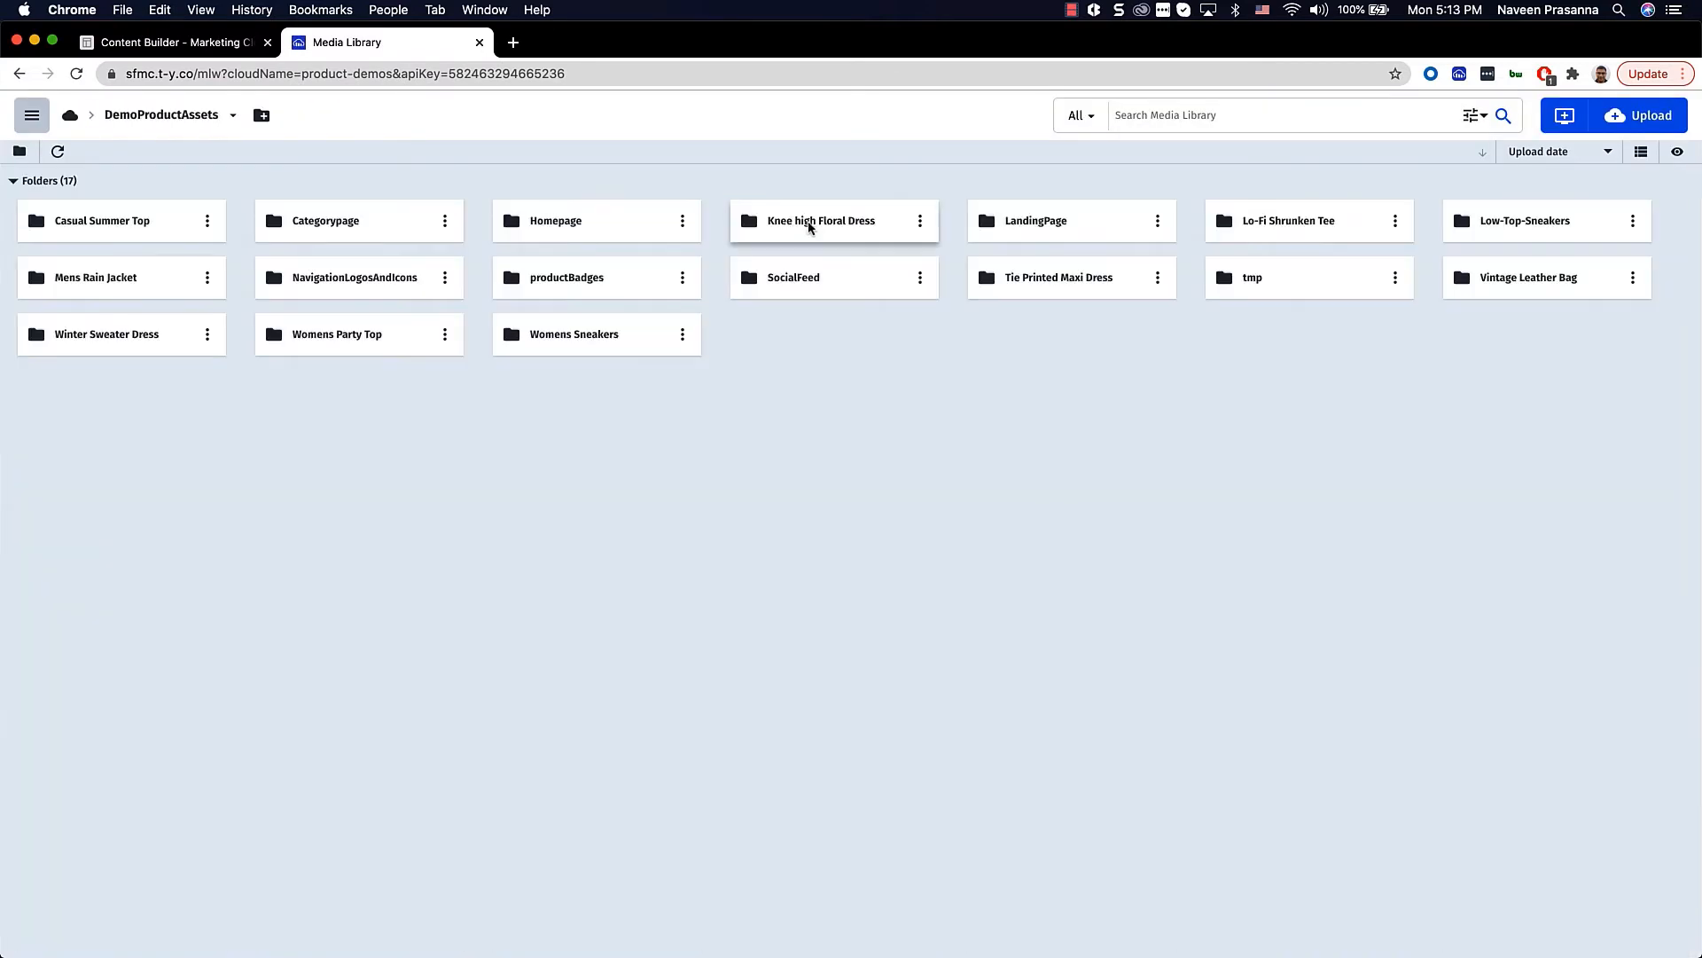
{"action": "left_click", "coordinate": [1258, 248]}
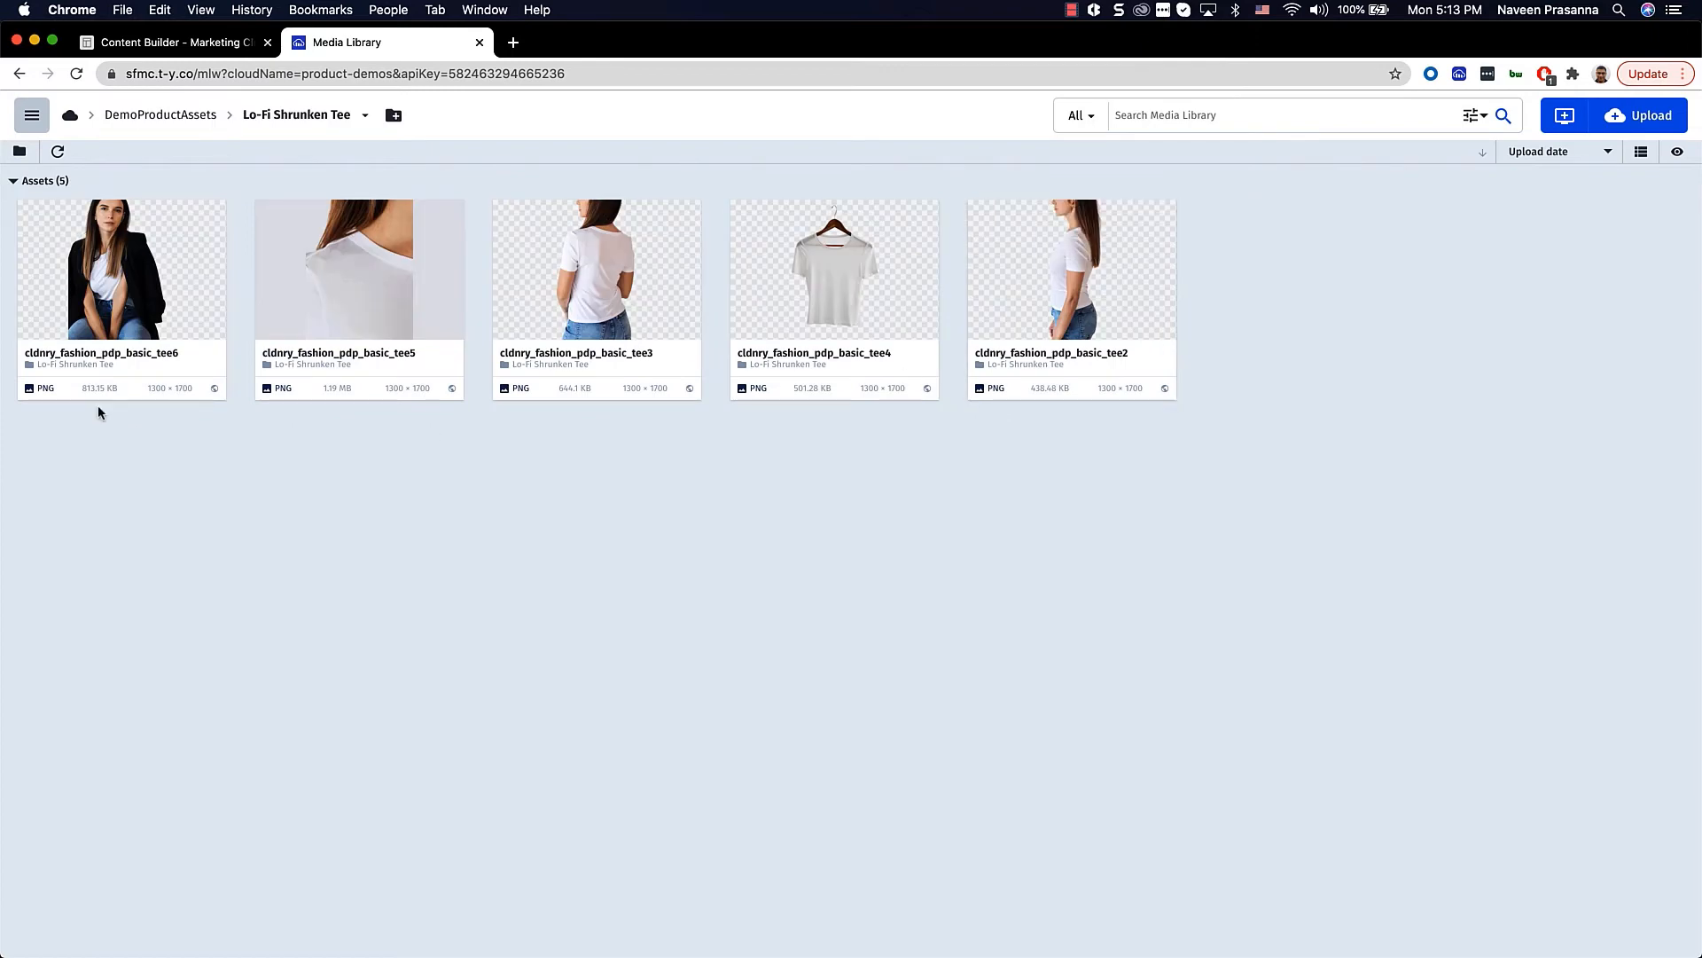
{"action": "mouse_move", "coordinate": [37, 222]}
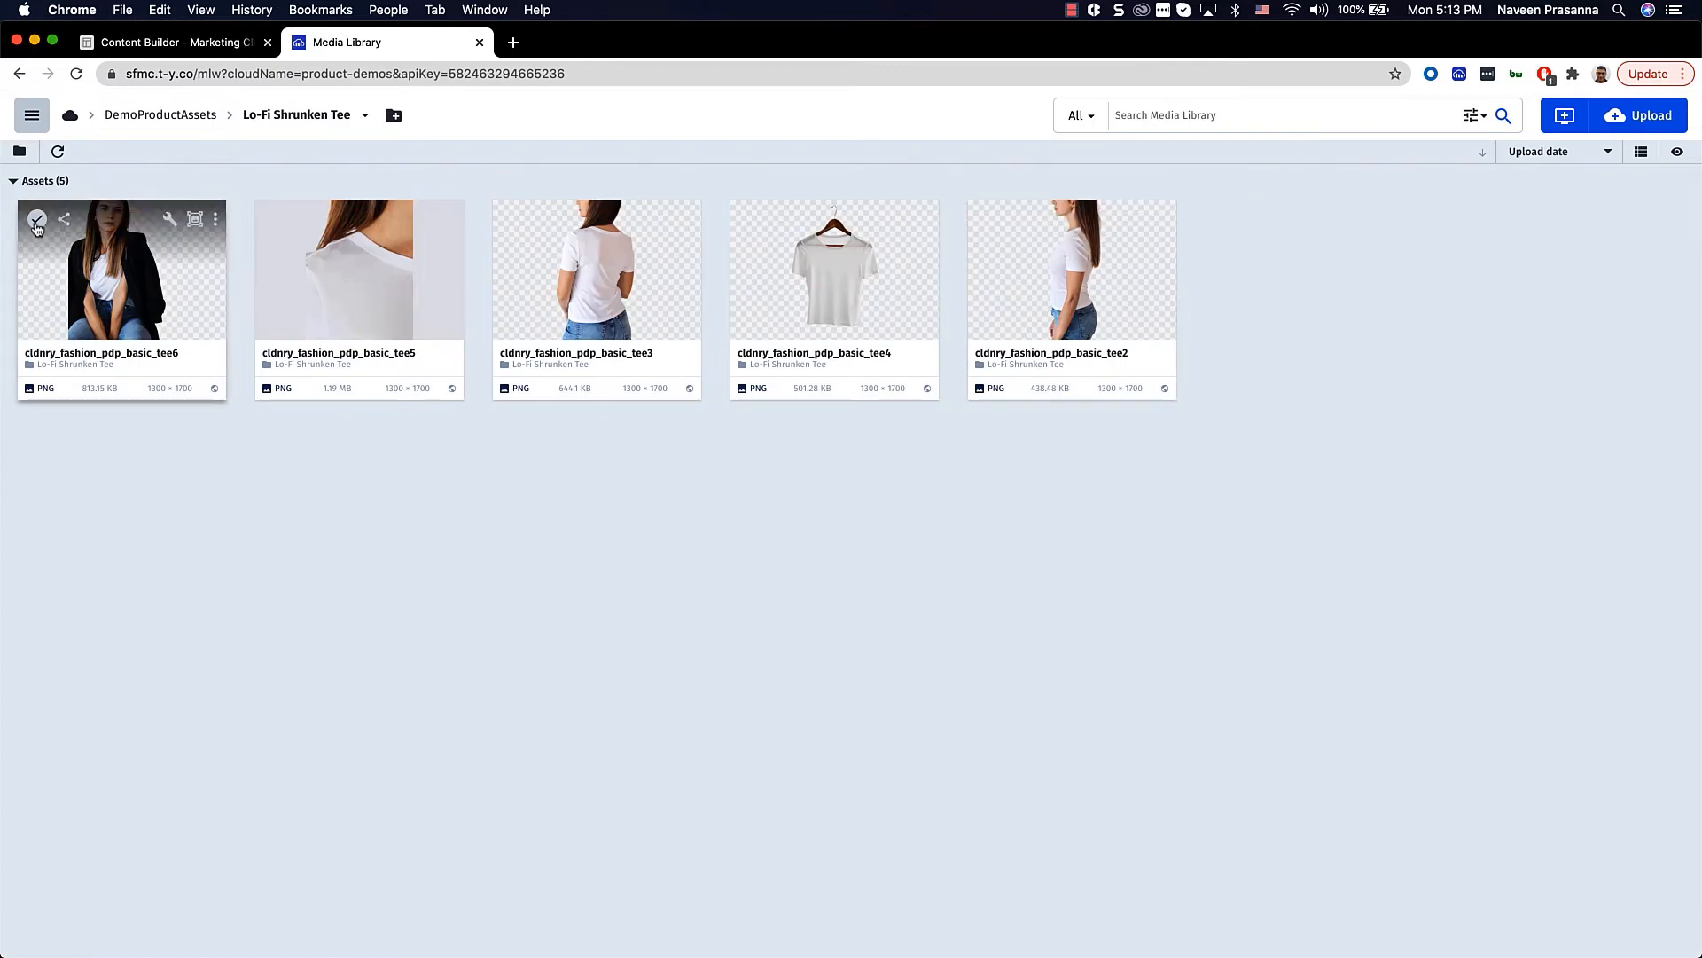
{"action": "left_click", "coordinate": [37, 220]}
{"action": "left_click", "coordinate": [1504, 115]}
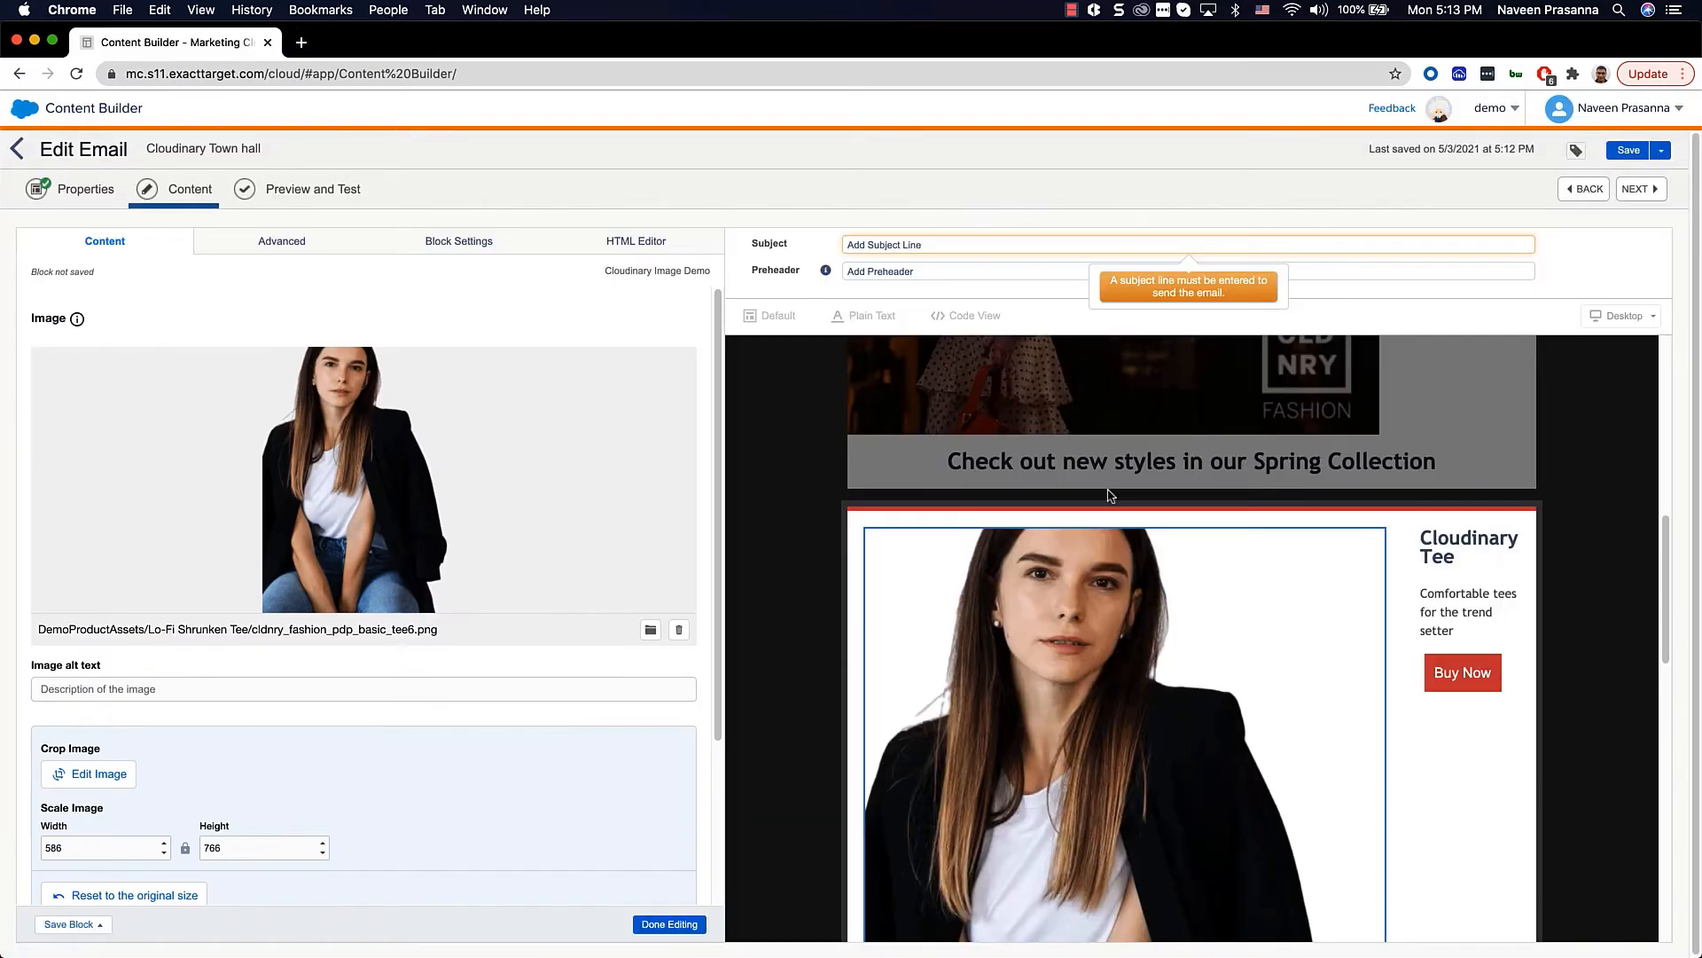
Open the tee image for cropping, choose the Square 1:1 crop, and shrink the crop frame to about 1167 × 1167.
{"action": "scroll", "coordinate": [784, 656], "scroll_direction": "down", "scroll_amount": 4}
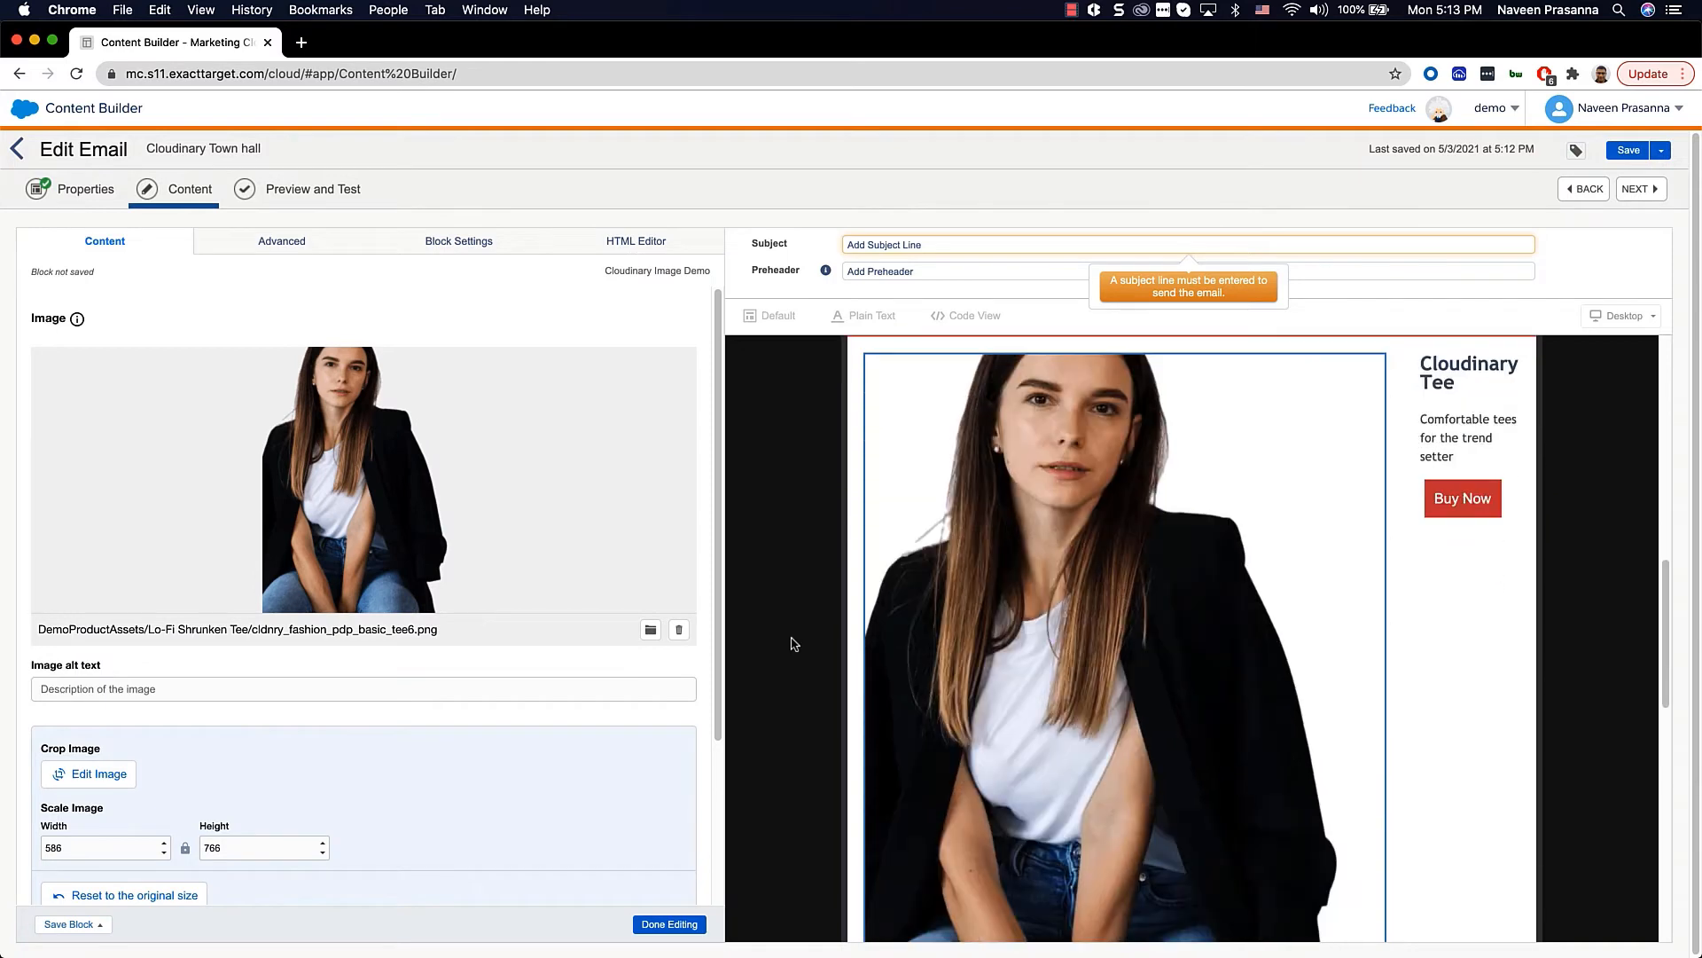
{"action": "scroll", "coordinate": [794, 644], "scroll_direction": "down", "scroll_amount": 2}
{"action": "scroll", "coordinate": [792, 644], "scroll_direction": "up", "scroll_amount": 5}
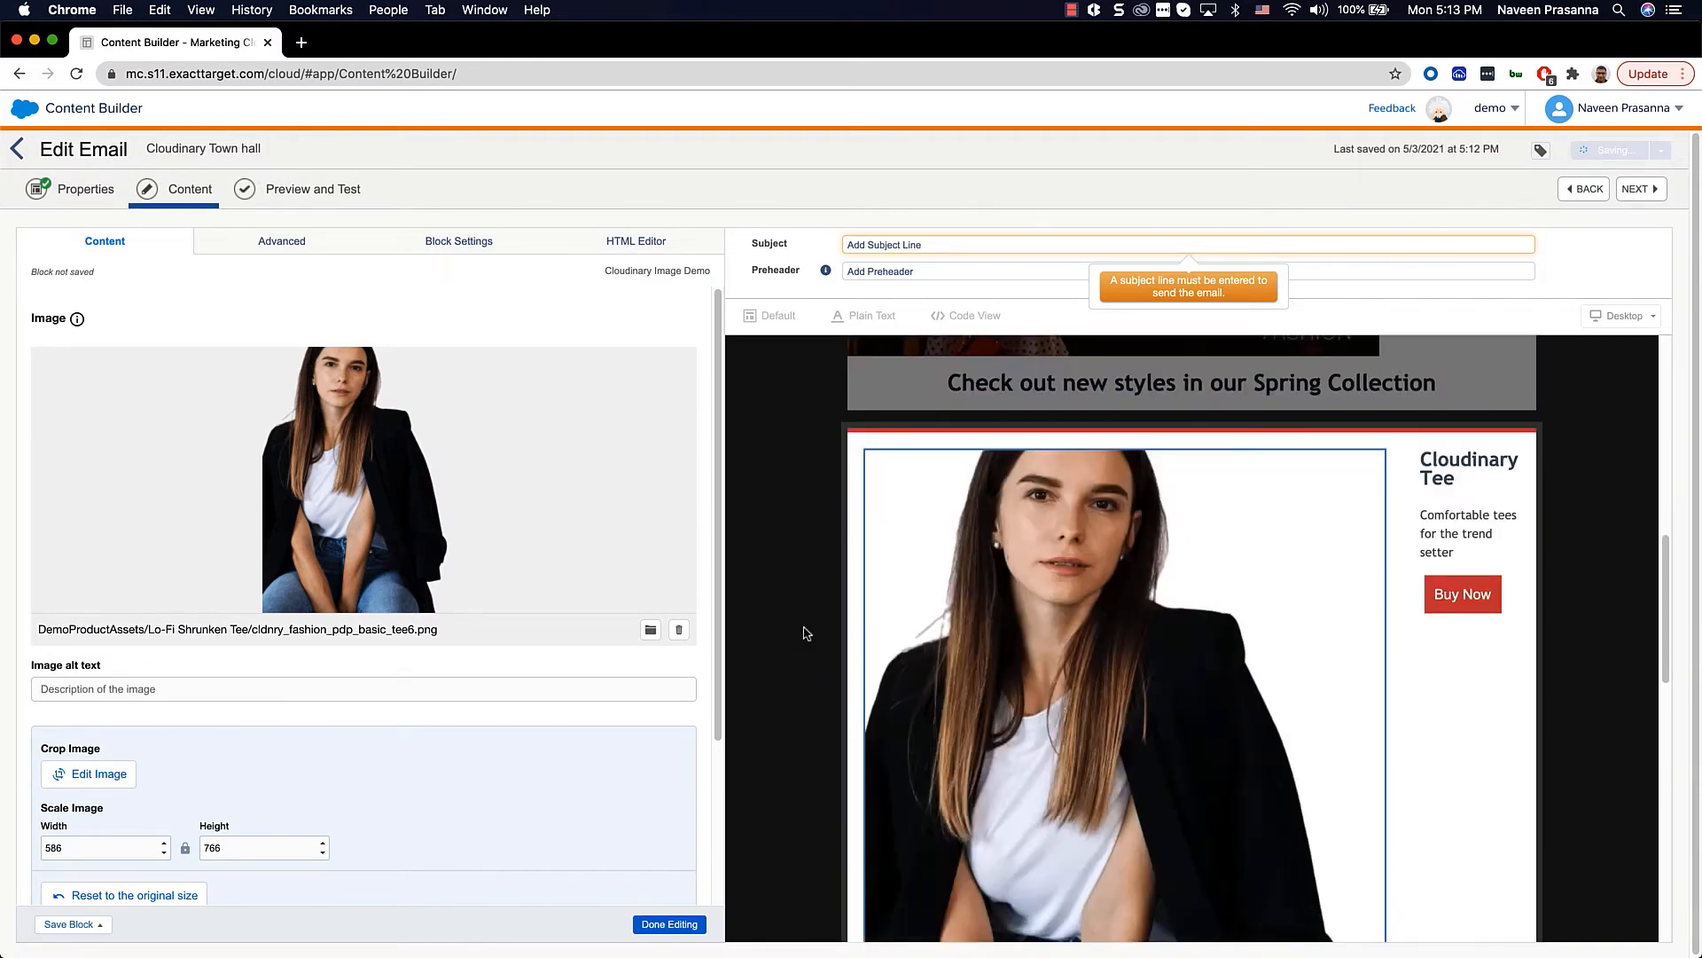
{"action": "scroll", "coordinate": [800, 633], "scroll_direction": "down", "scroll_amount": 2}
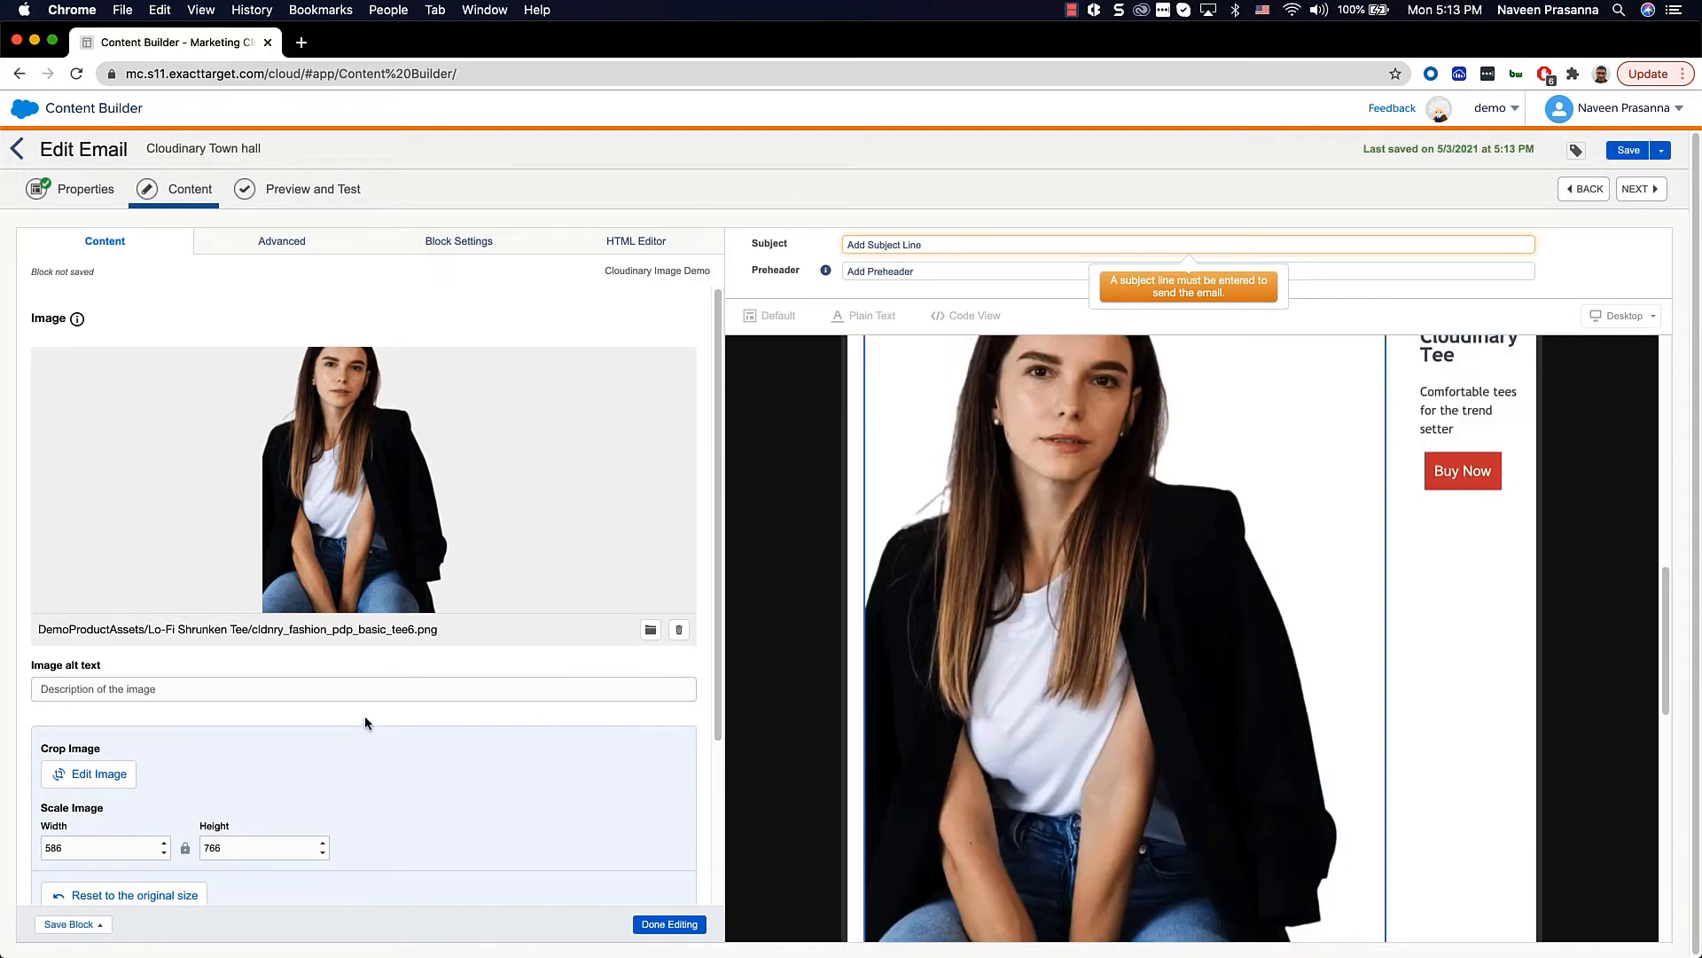
{"action": "scroll", "coordinate": [360, 714], "scroll_direction": "down", "scroll_amount": 2}
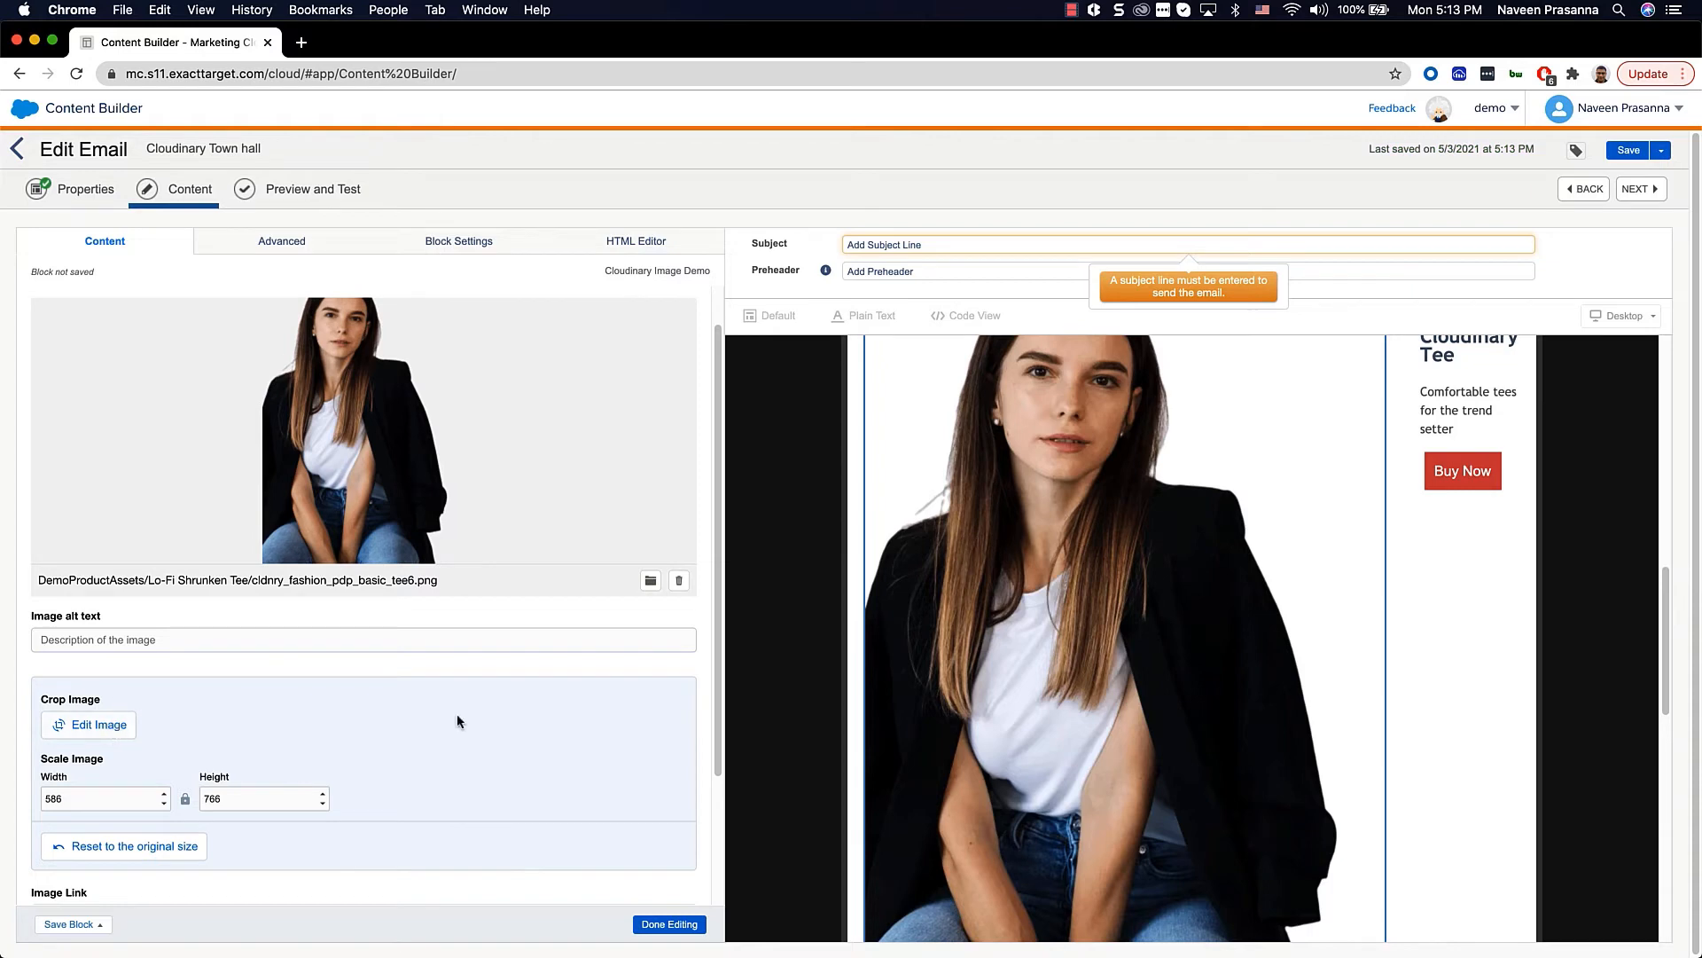
{"action": "scroll", "coordinate": [231, 747], "scroll_direction": "down", "scroll_amount": 1}
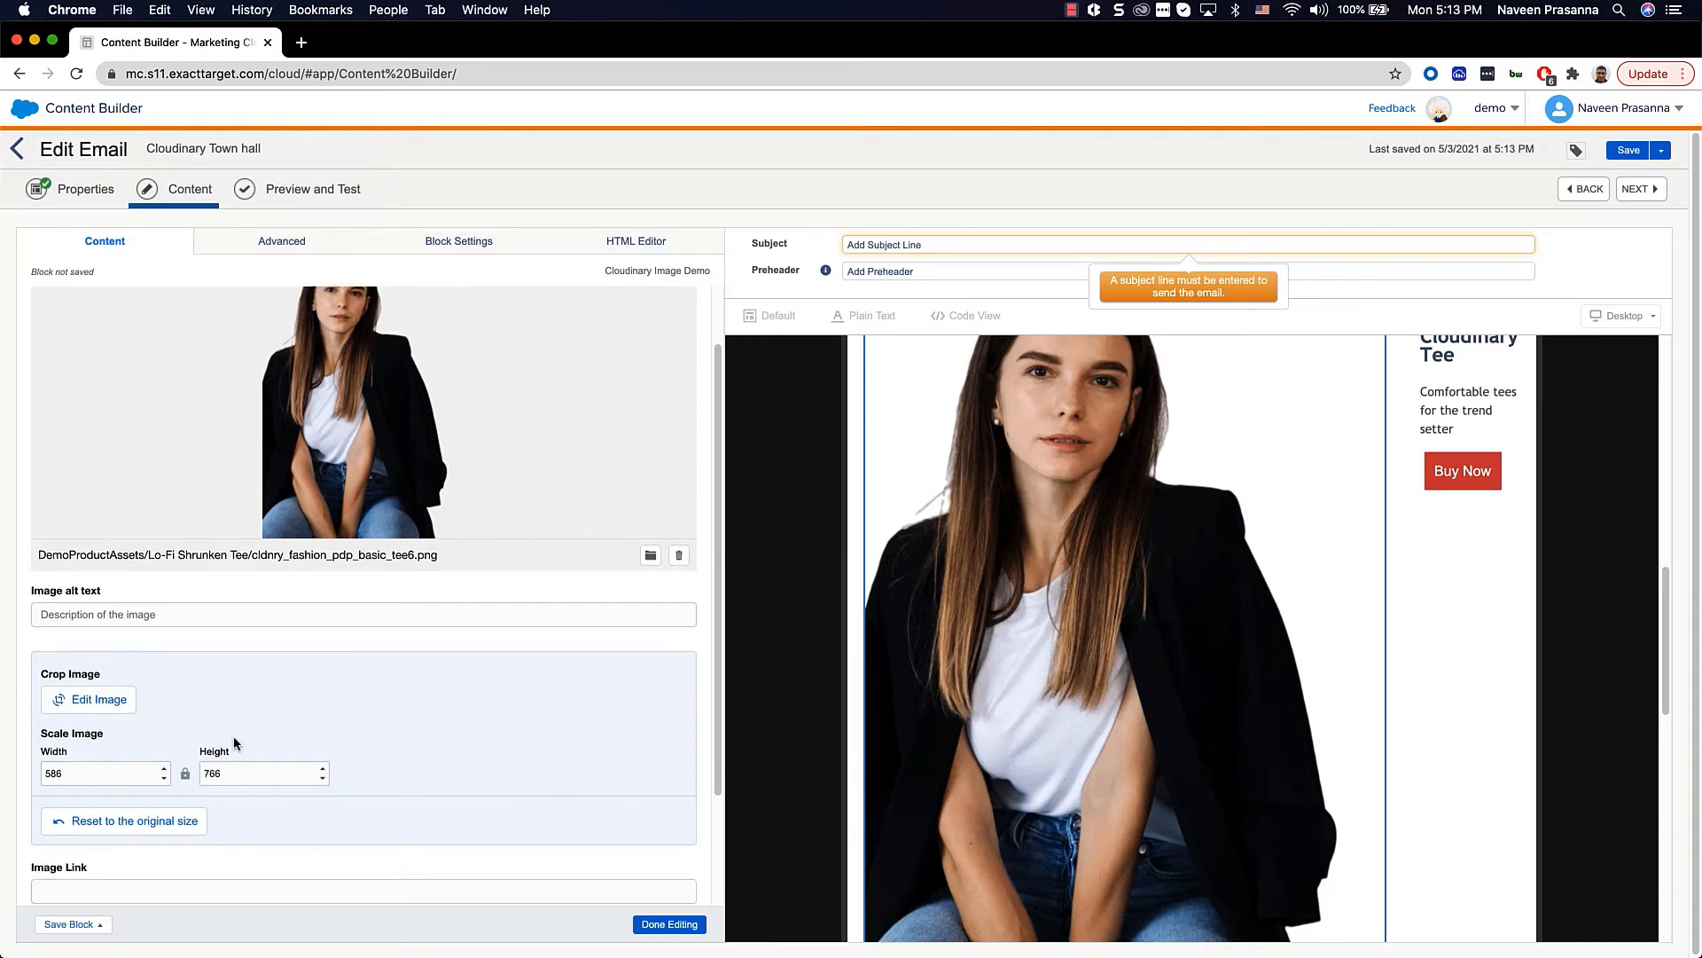
{"action": "left_click", "coordinate": [87, 706]}
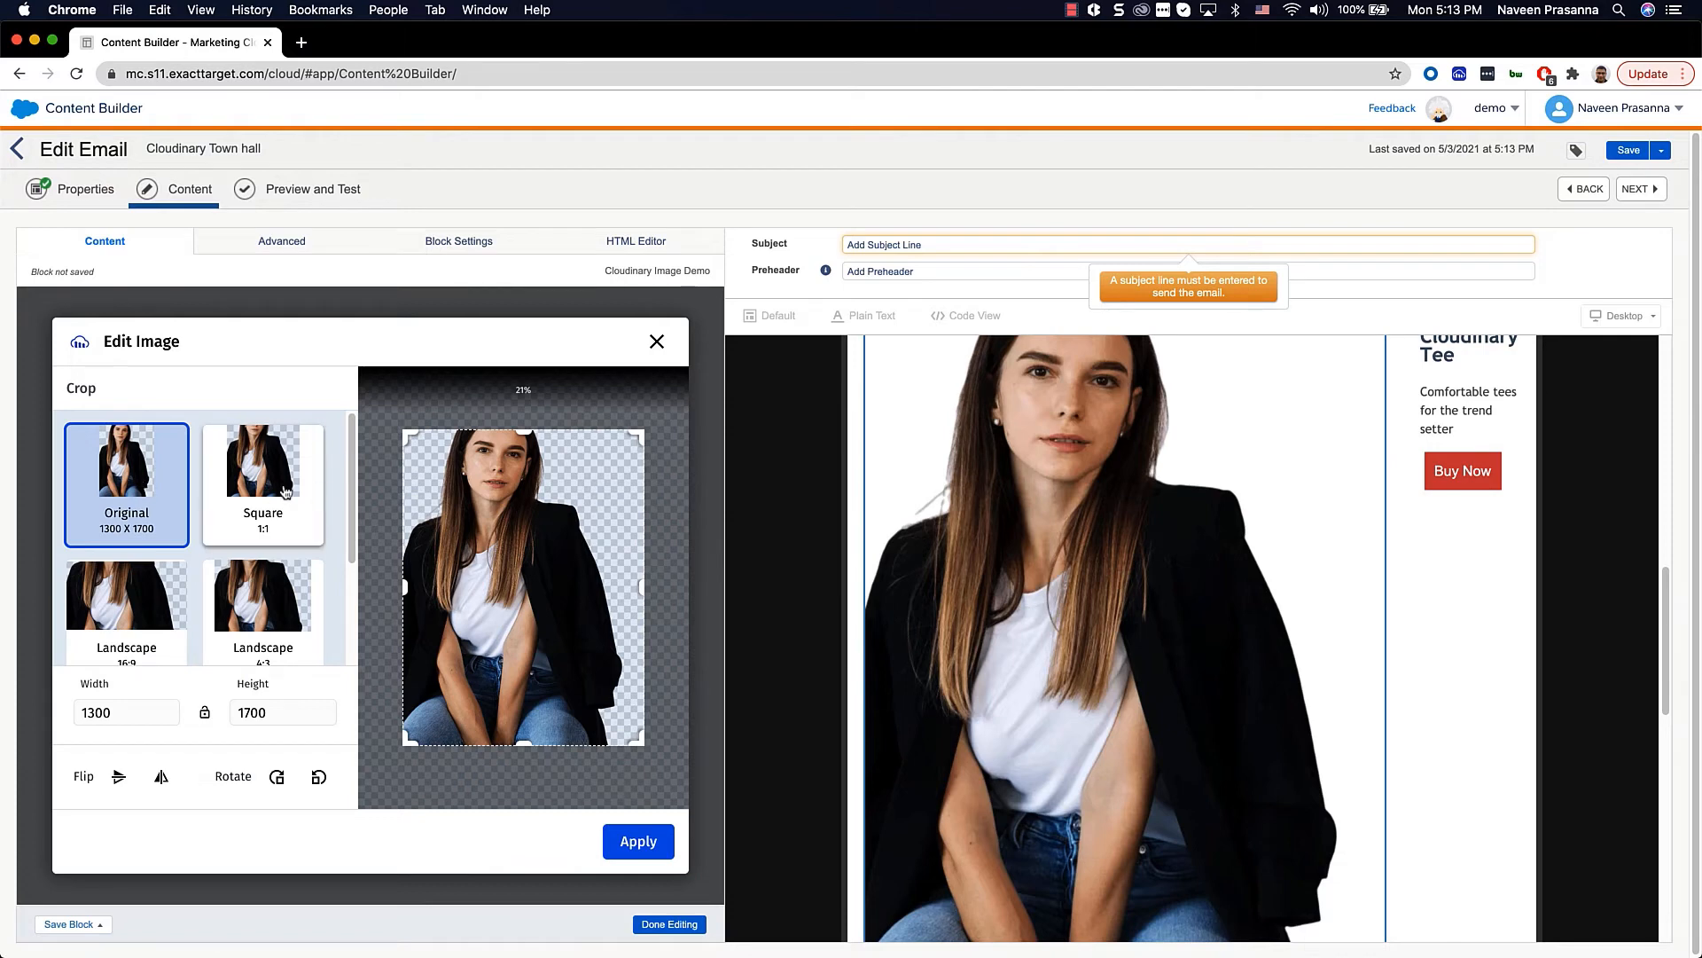
{"action": "left_click", "coordinate": [260, 531]}
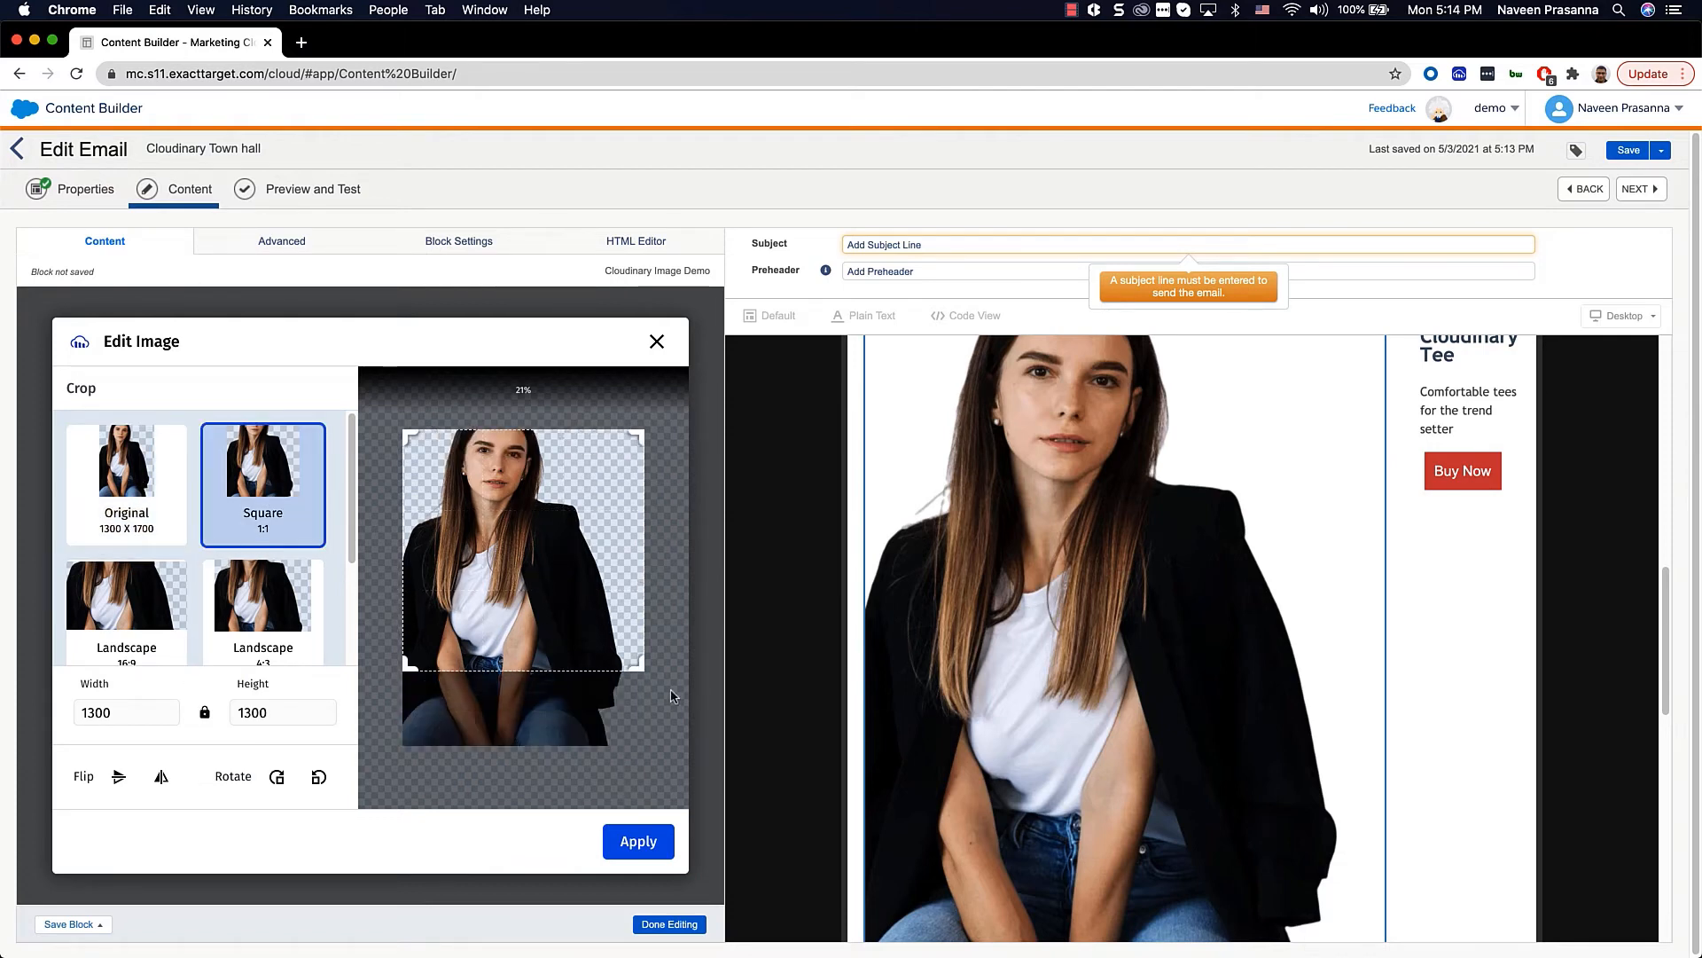
{"action": "left_click_drag", "start_coordinate": [635, 664], "coordinate": [611, 655]}
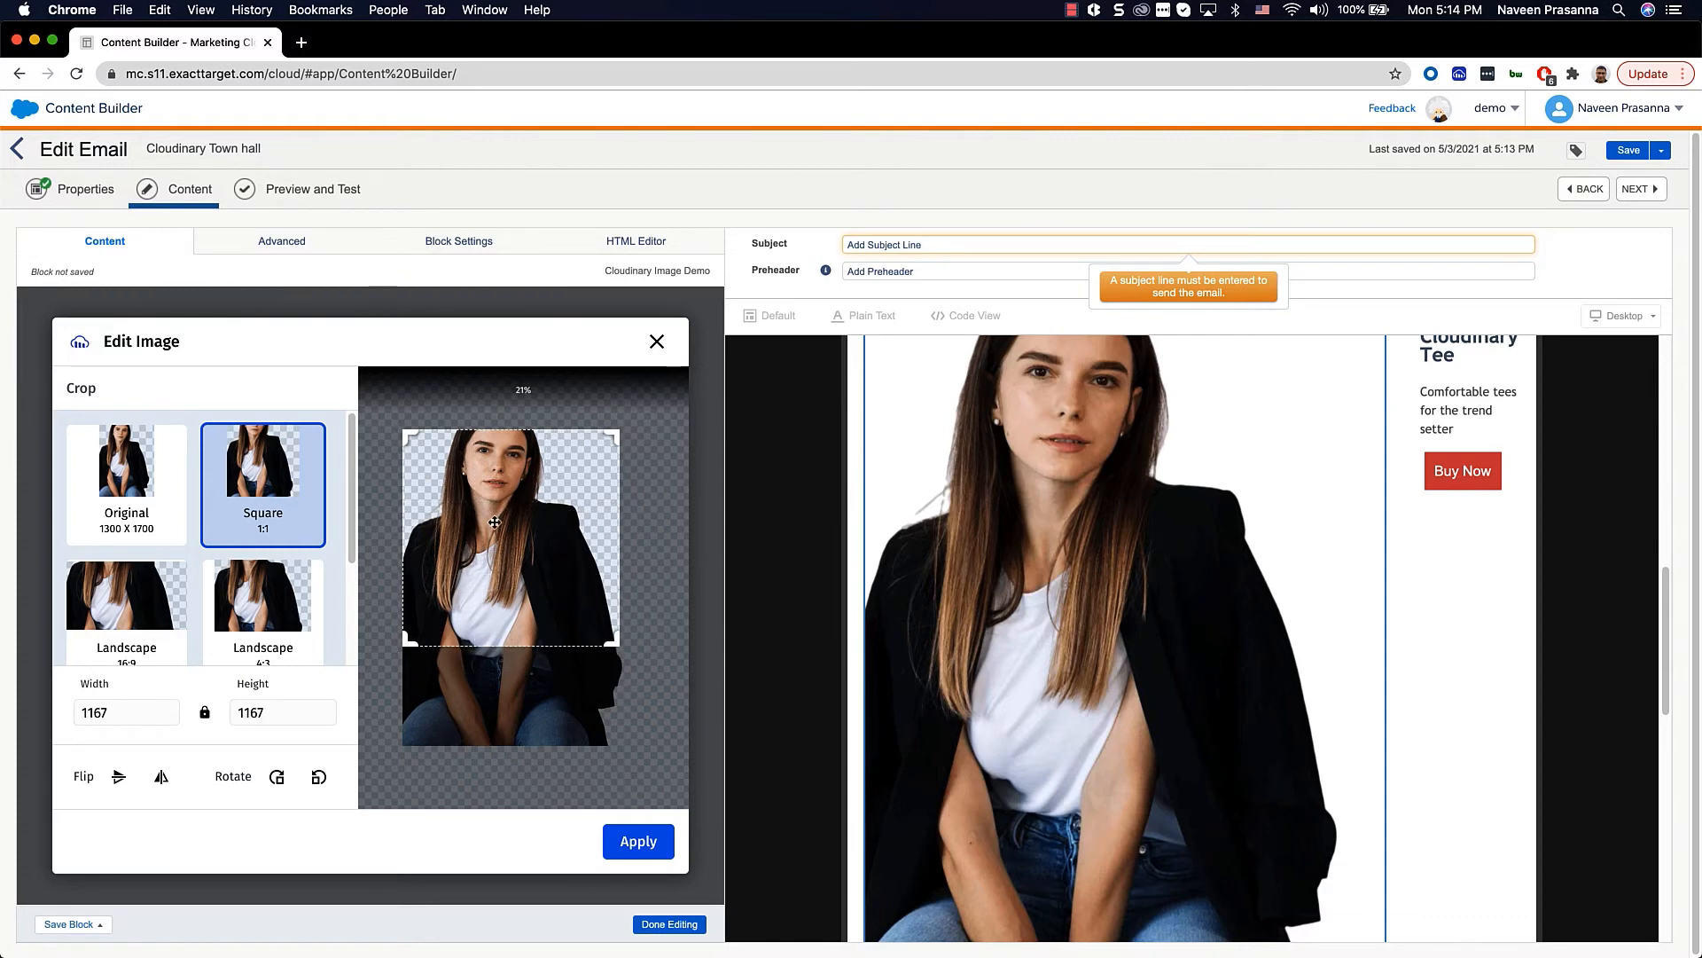
Flip the tee image horizontally, shift the crop frame to centre it on the woman, and apply the edit.
{"action": "left_click", "coordinate": [161, 778]}
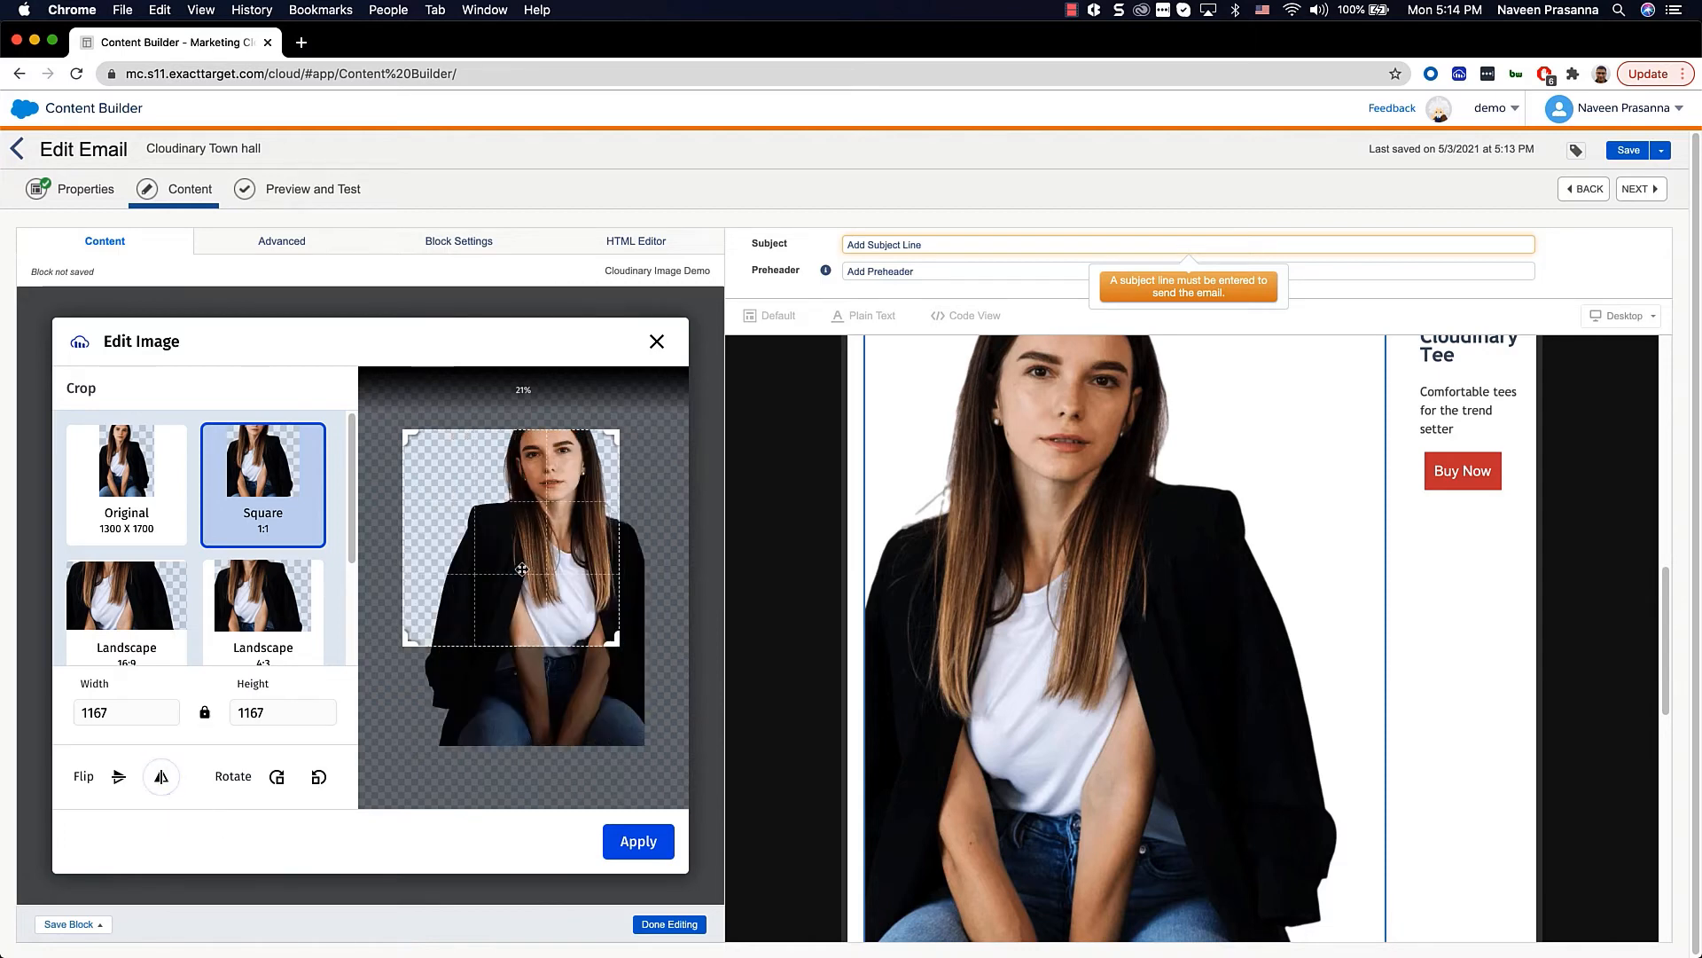
{"action": "left_click_drag", "start_coordinate": [521, 569], "coordinate": [546, 569]}
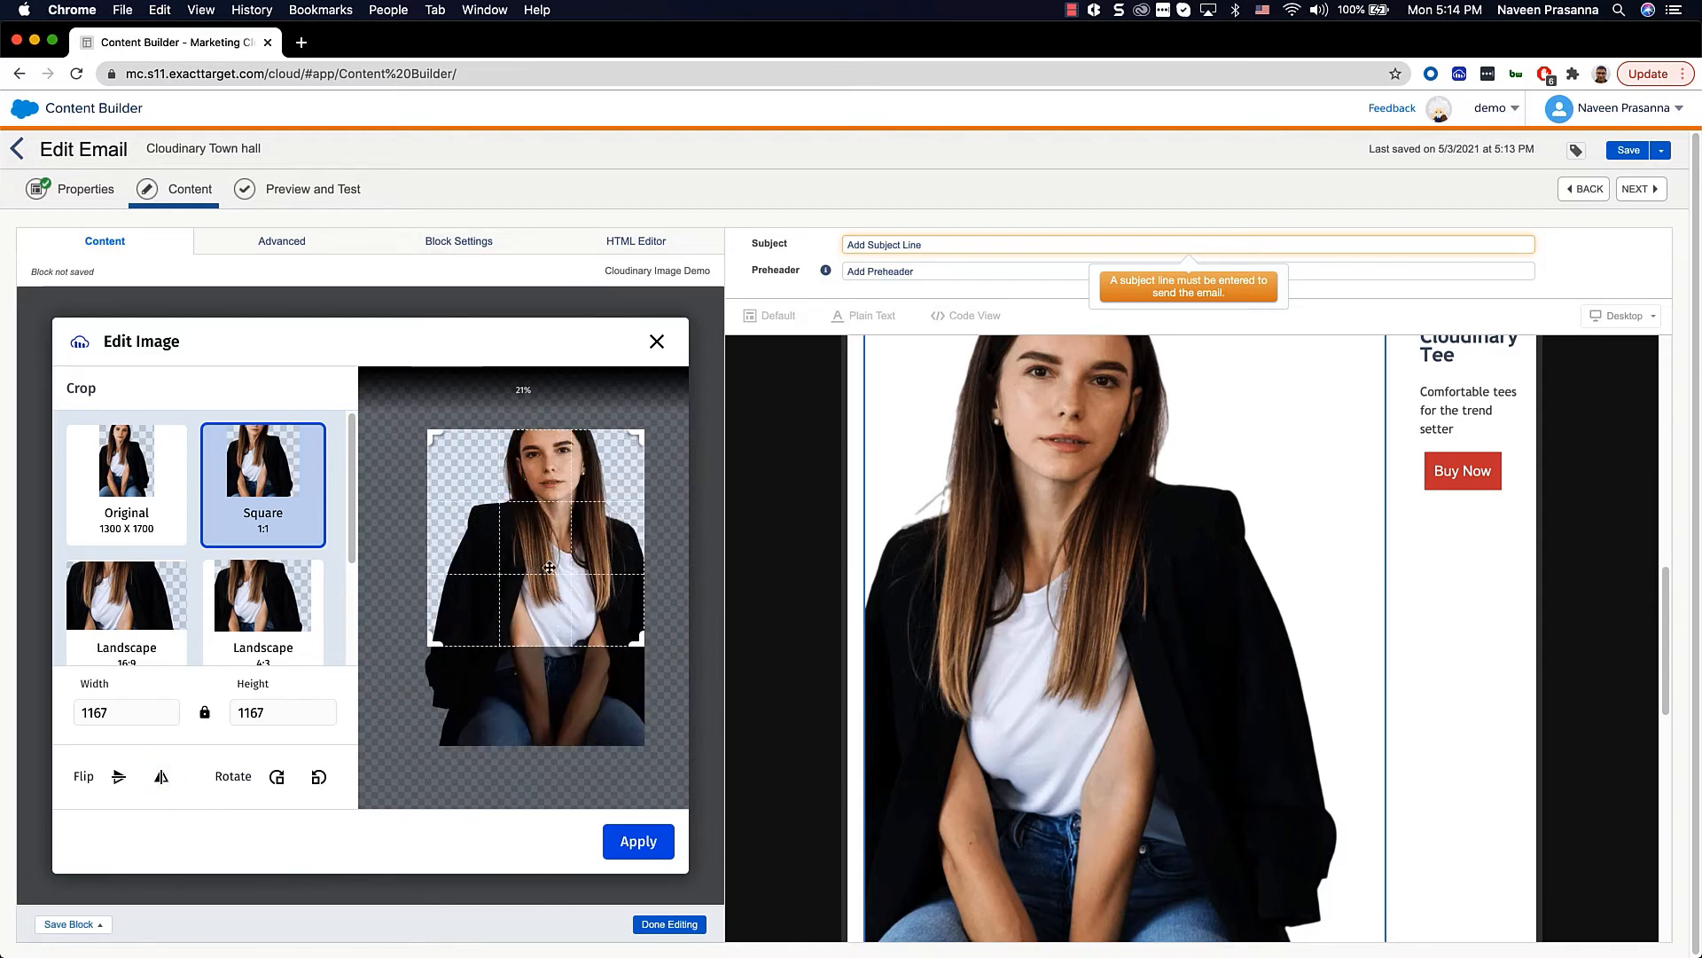
{"action": "left_click", "coordinate": [635, 852]}
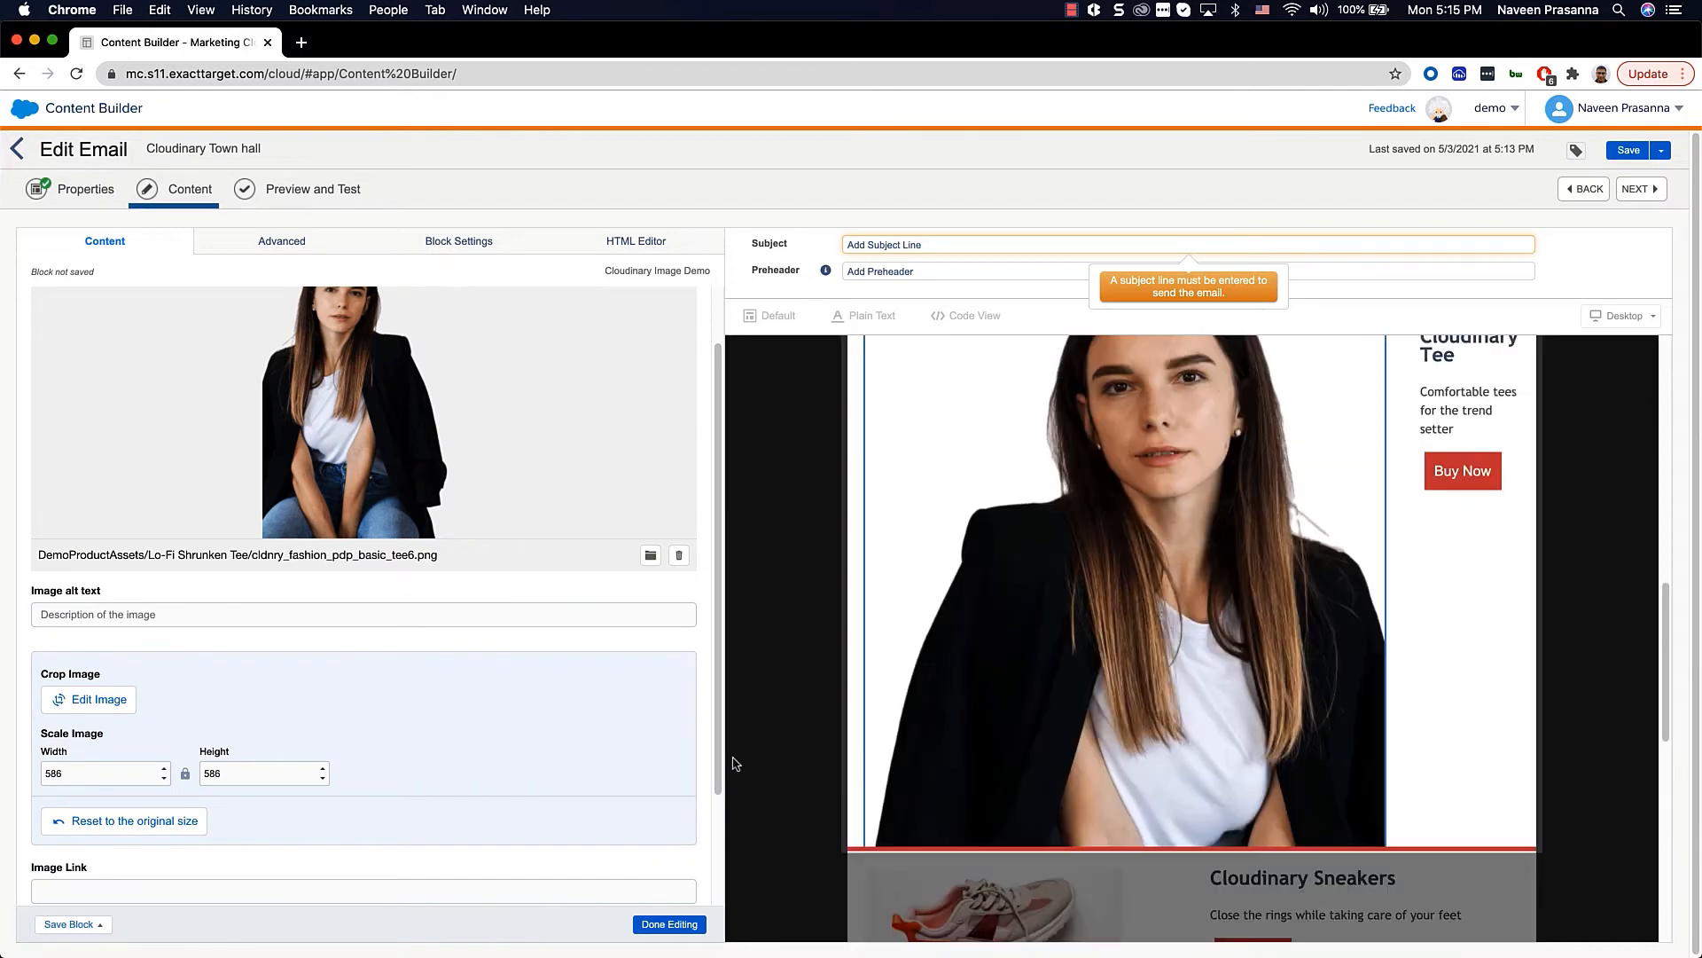
Scale the cropped tee image to a width of 290 with its proportions locked.
{"action": "scroll", "coordinate": [843, 732], "scroll_direction": "up", "scroll_amount": 2}
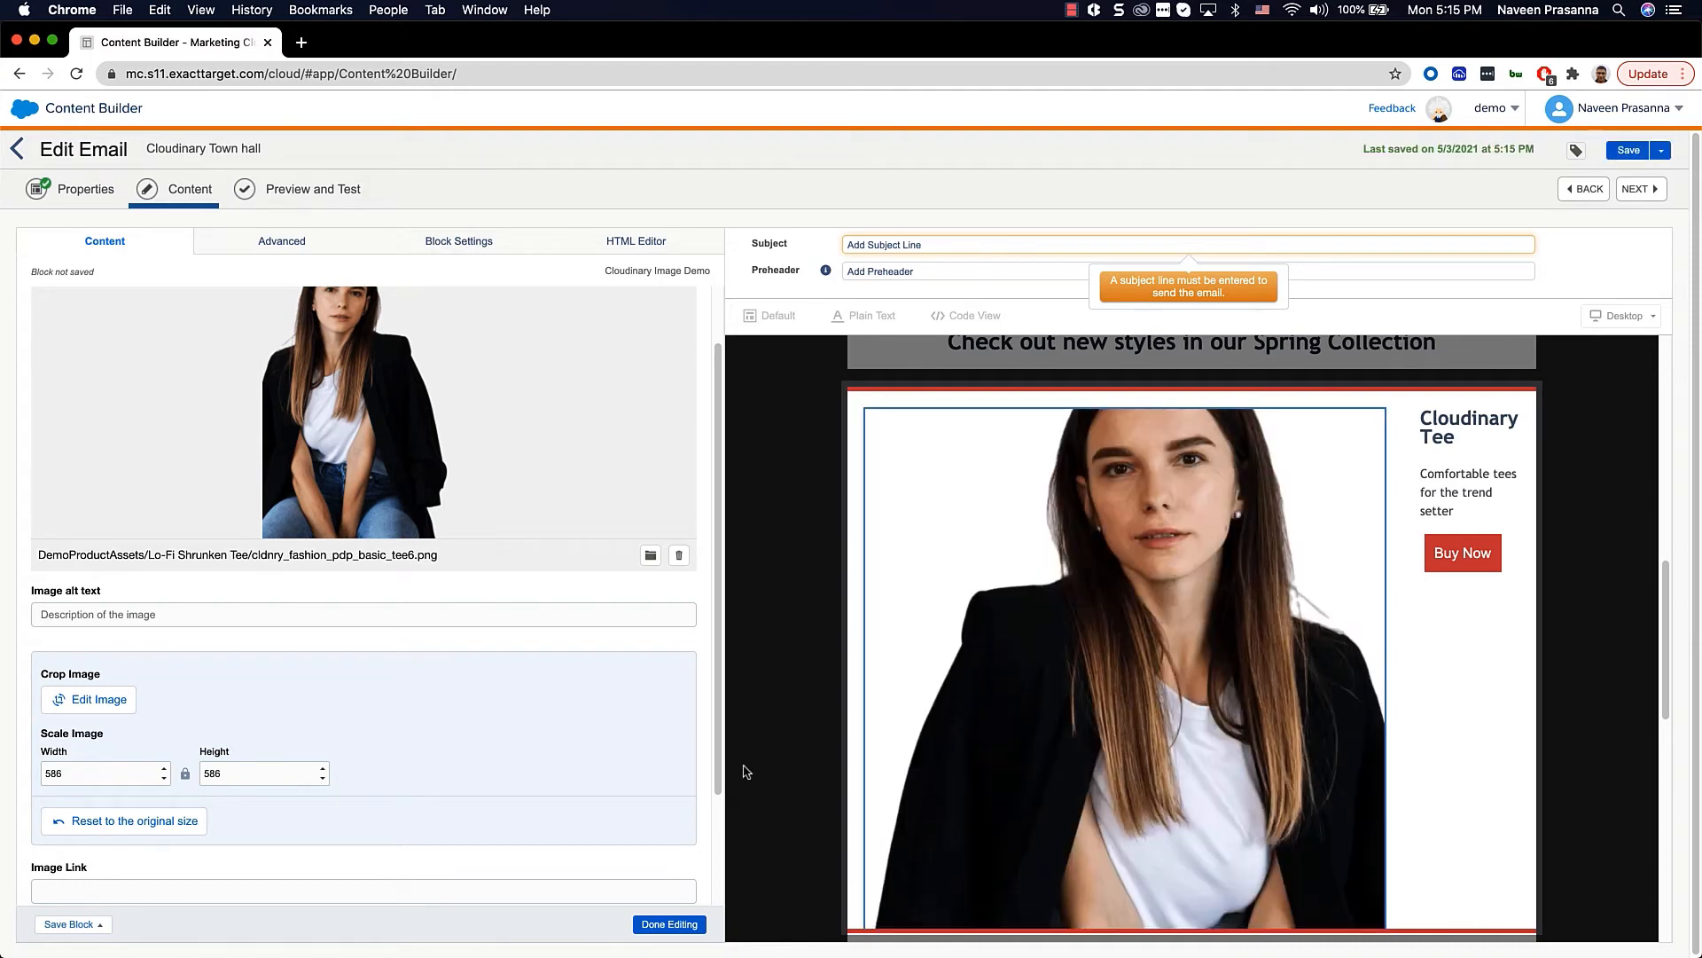
{"action": "scroll", "coordinate": [747, 772], "scroll_direction": "down", "scroll_amount": 1}
{"action": "scroll", "coordinate": [723, 789], "scroll_direction": "down", "scroll_amount": 1}
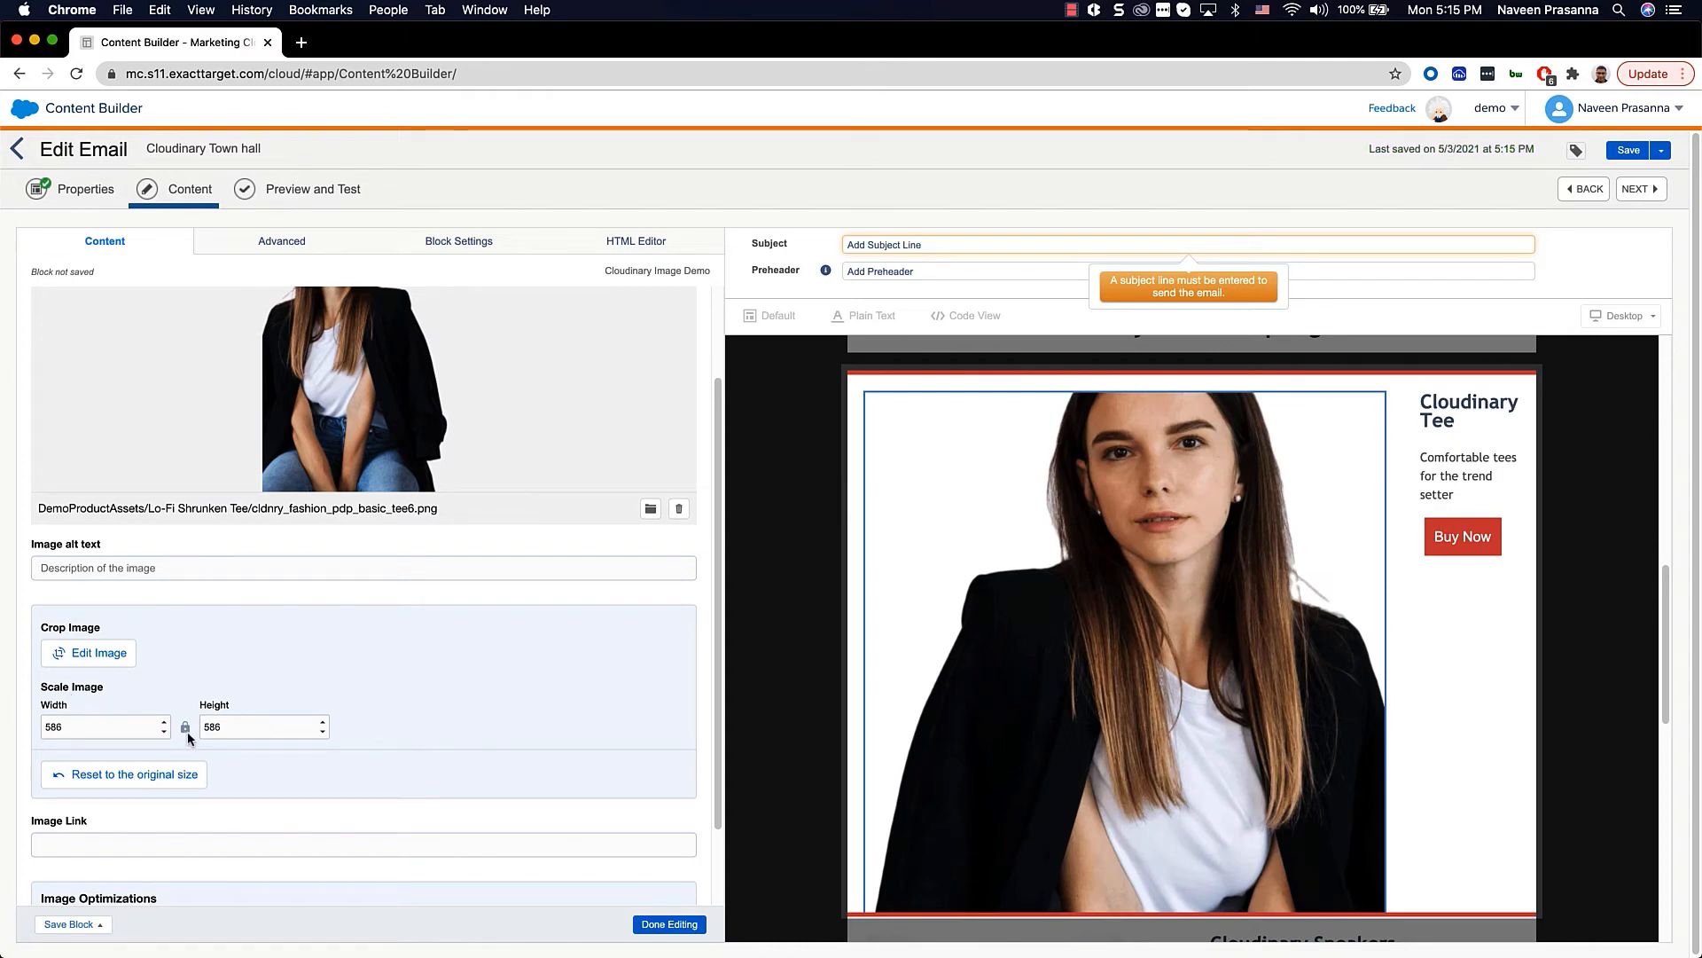
{"action": "double_click", "coordinate": [97, 727]}
{"action": "type", "text": "290"}
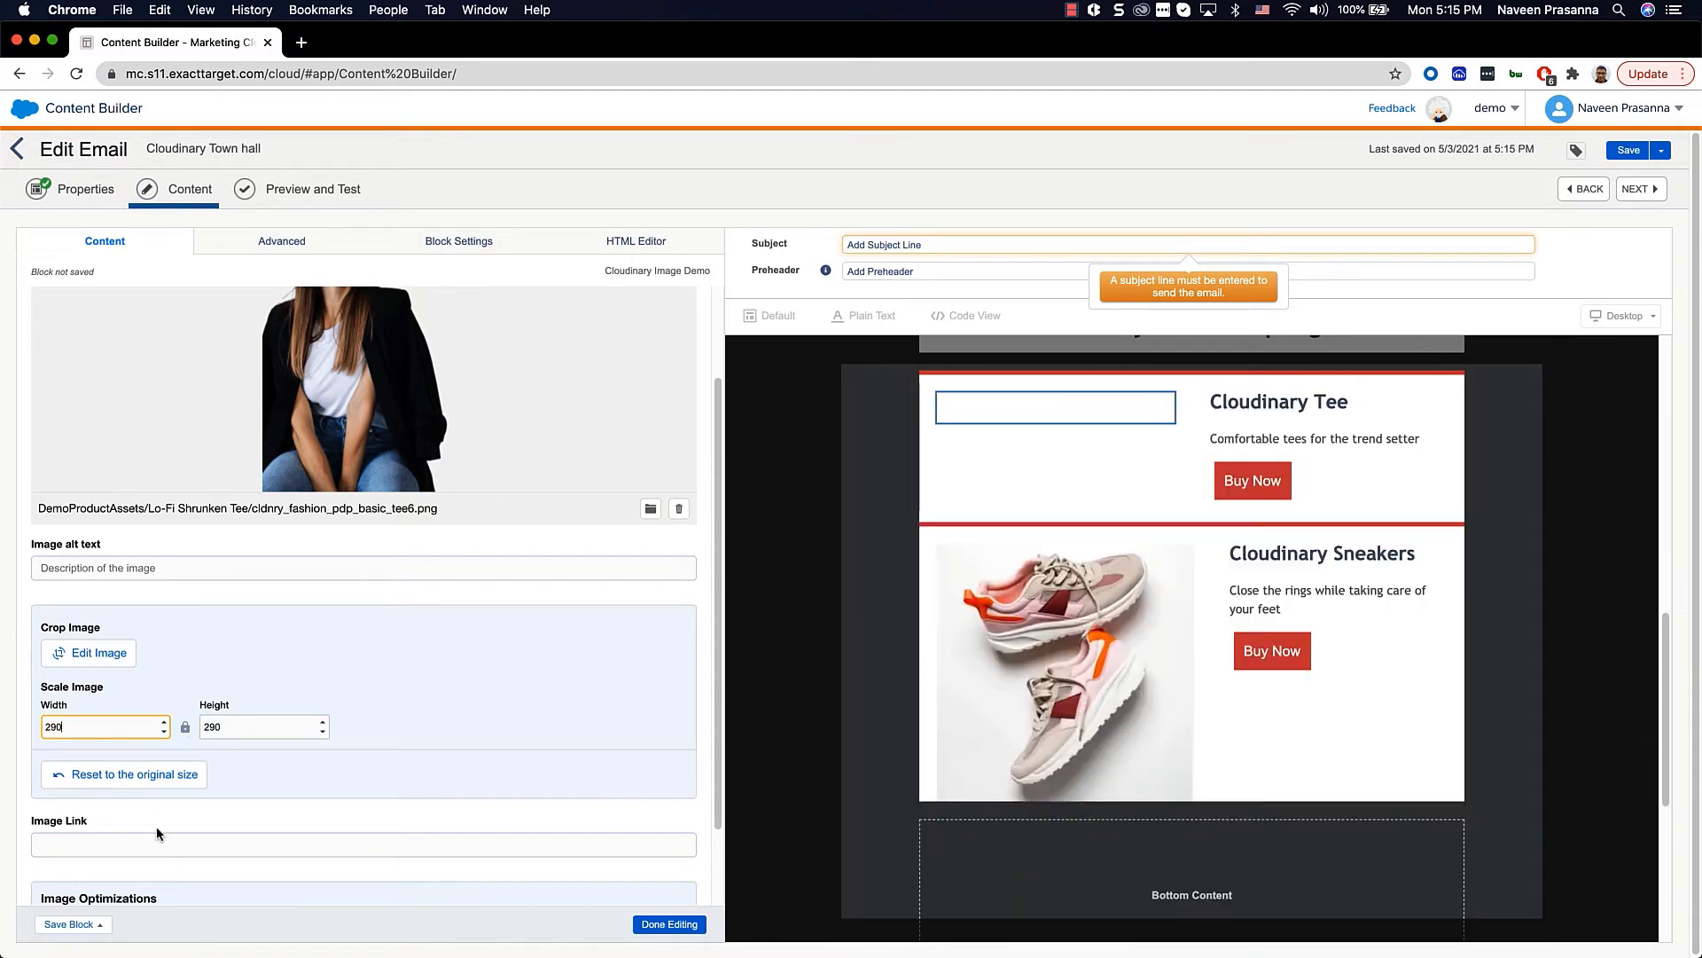
{"action": "left_click", "coordinate": [290, 766]}
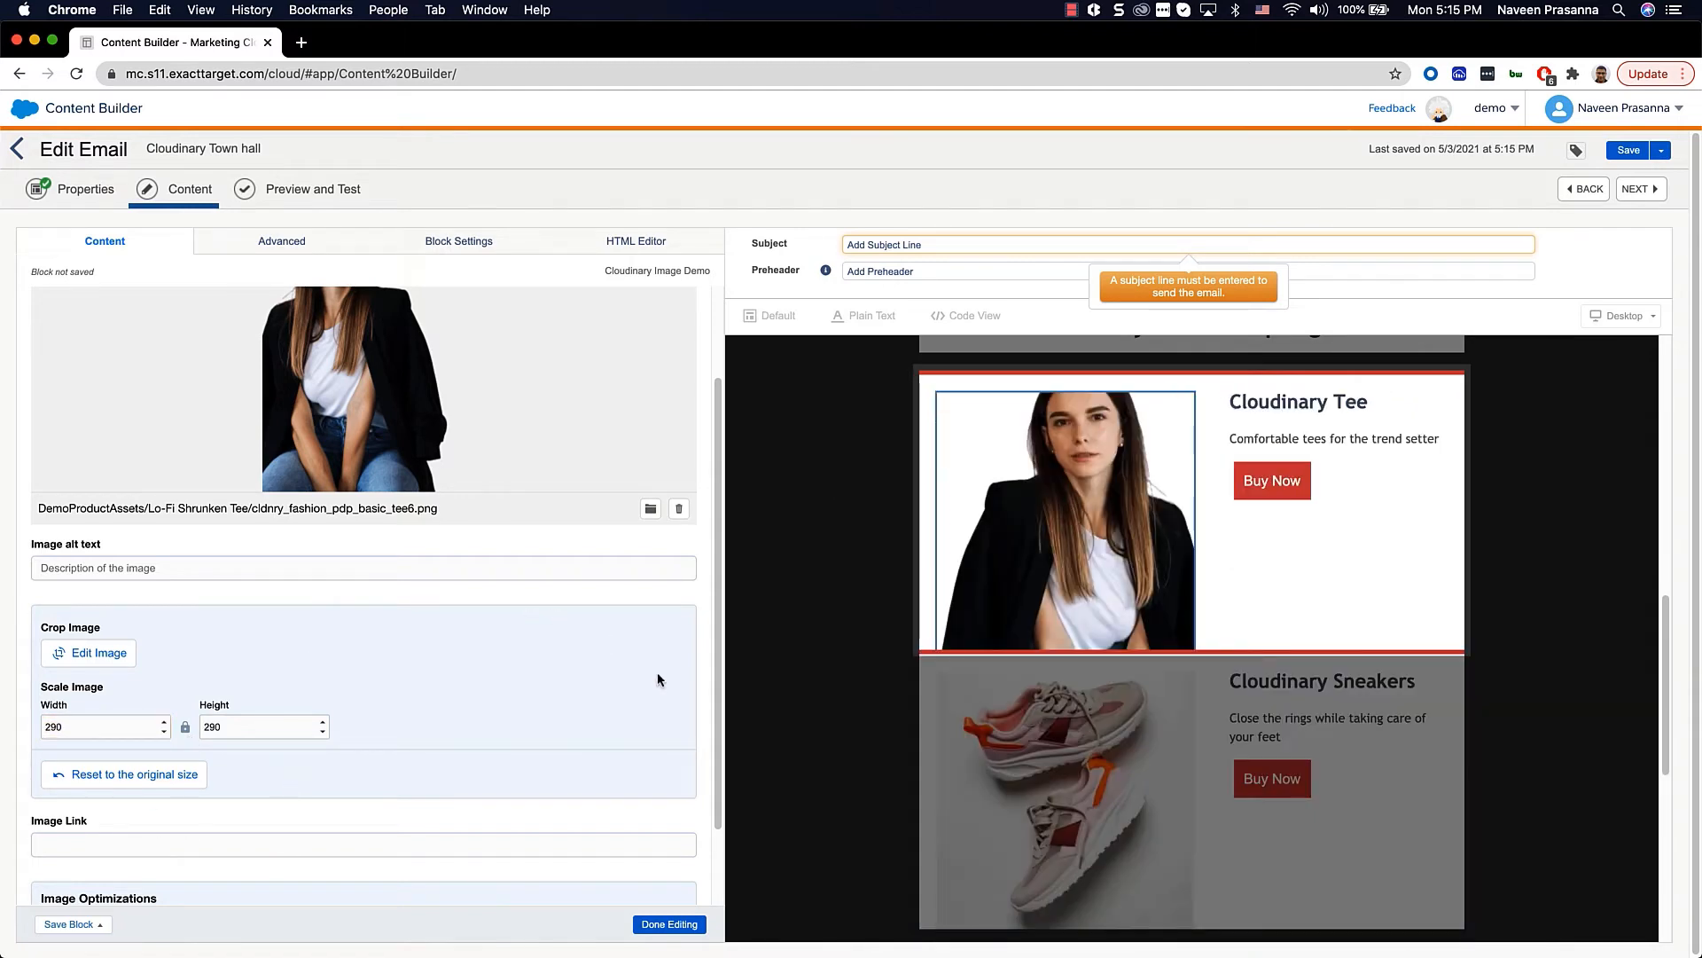
{"action": "left_click", "coordinate": [814, 670]}
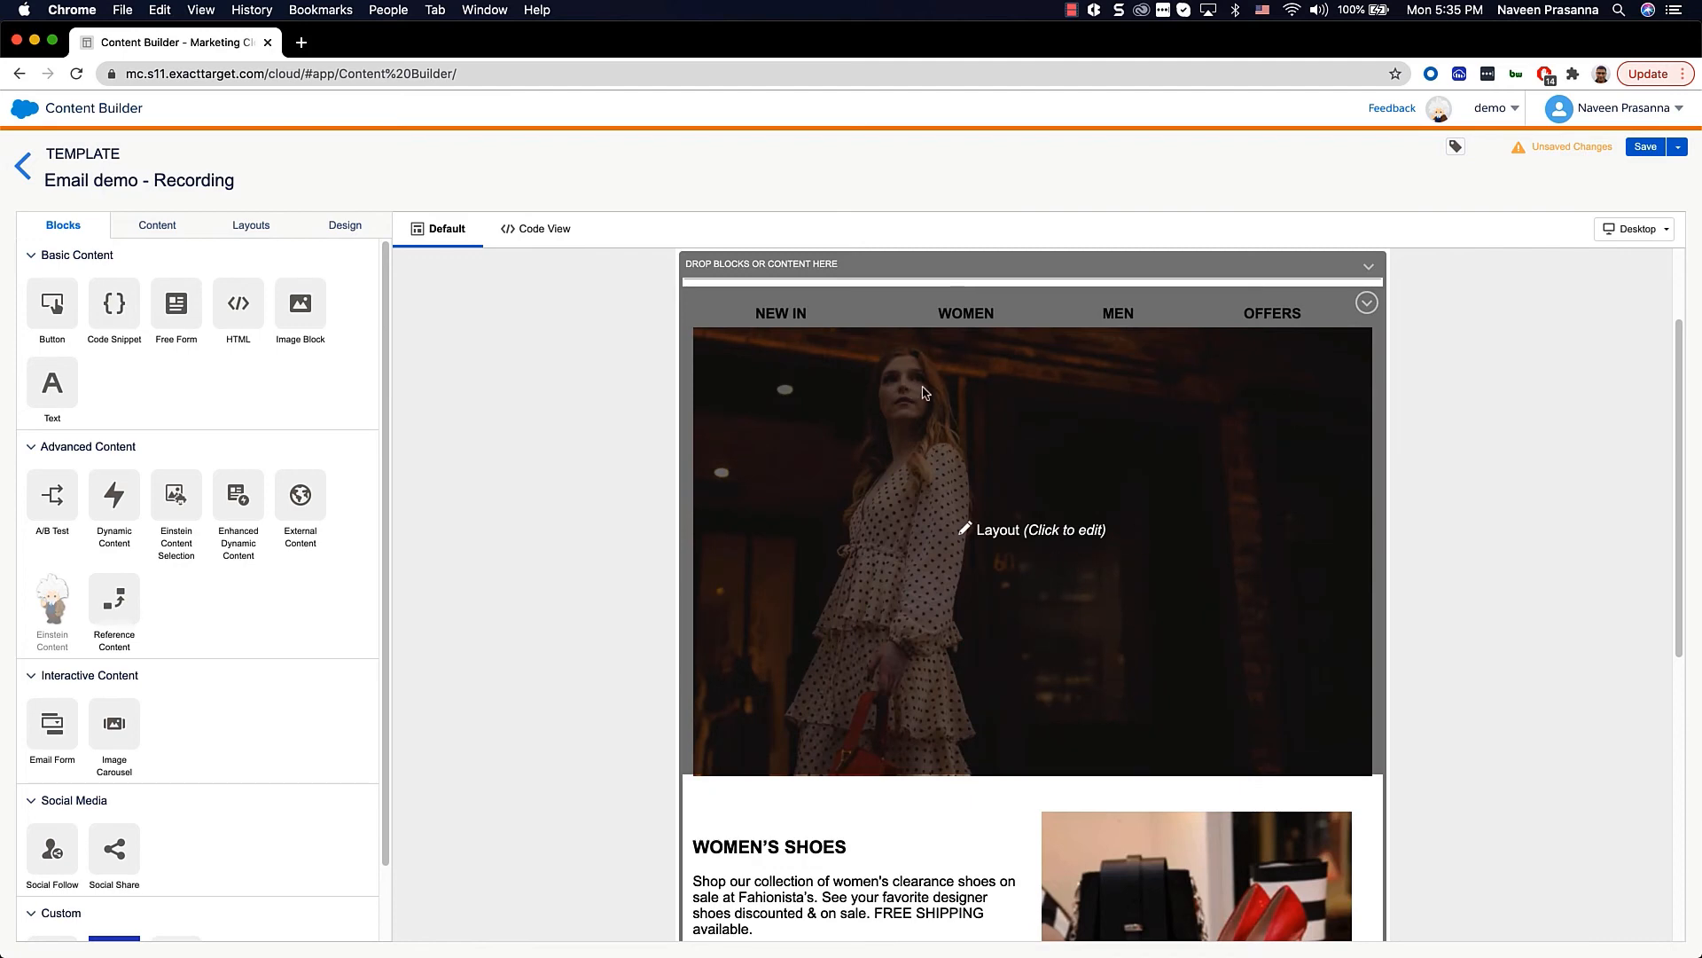
In the Email demo - Recording template, open the hero image's Cloudinary block and show its image and text overlay editor.
{"action": "left_click", "coordinate": [962, 535]}
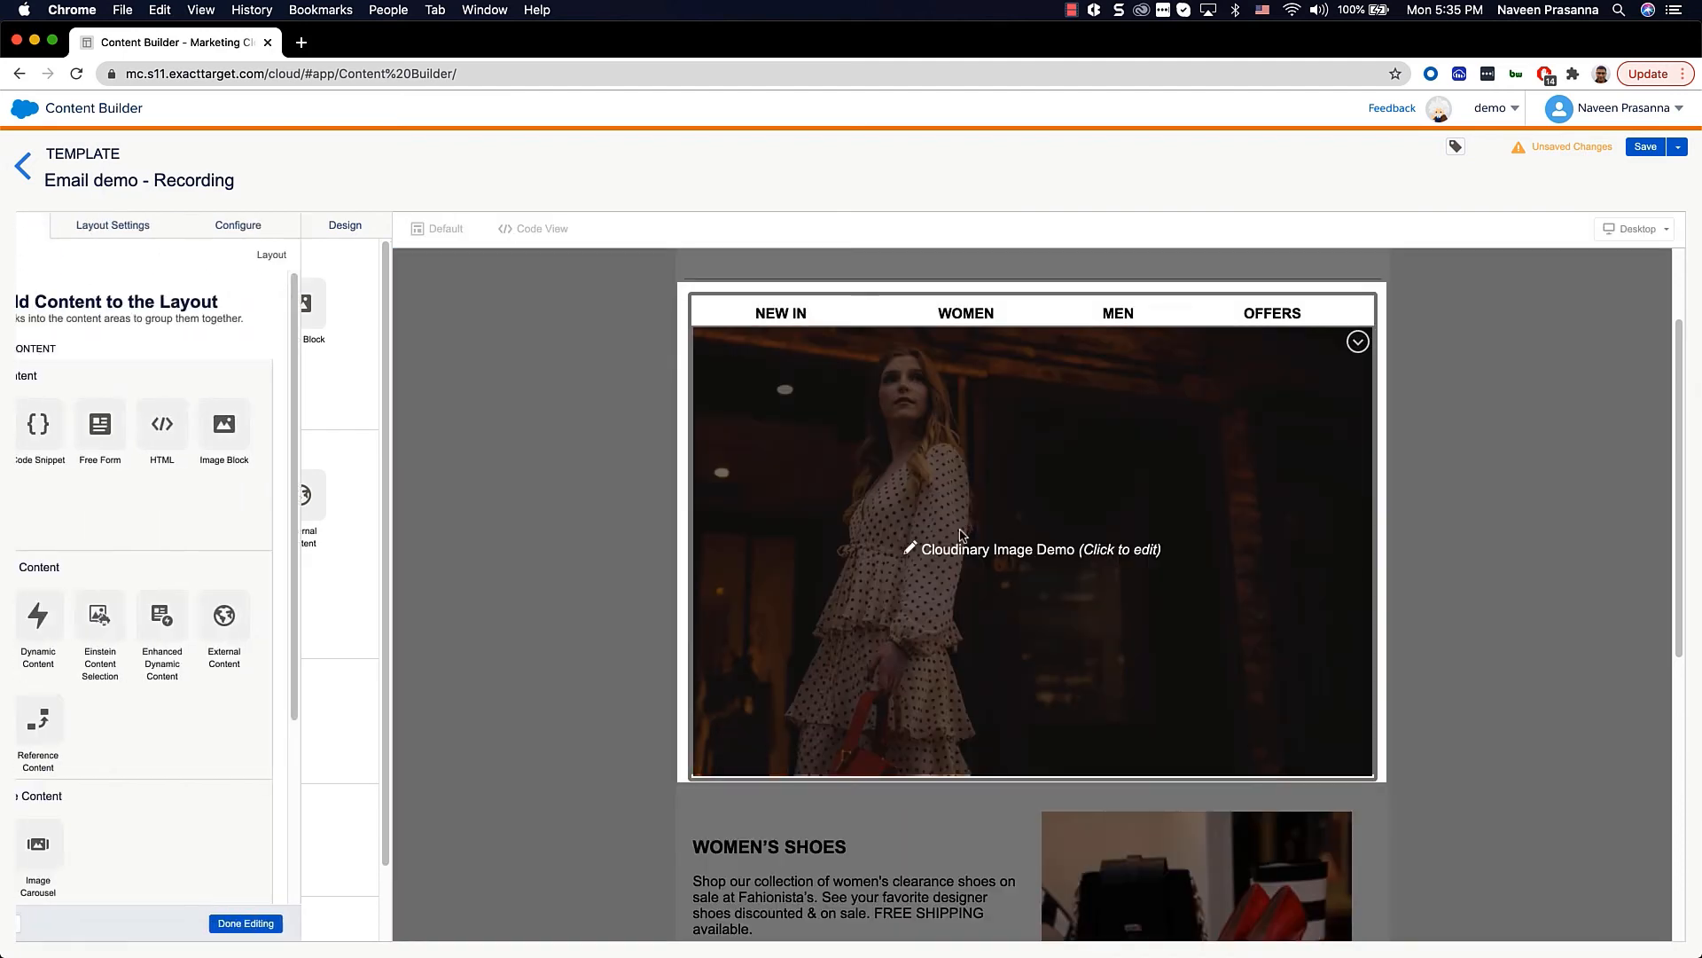
{"action": "left_click", "coordinate": [916, 555]}
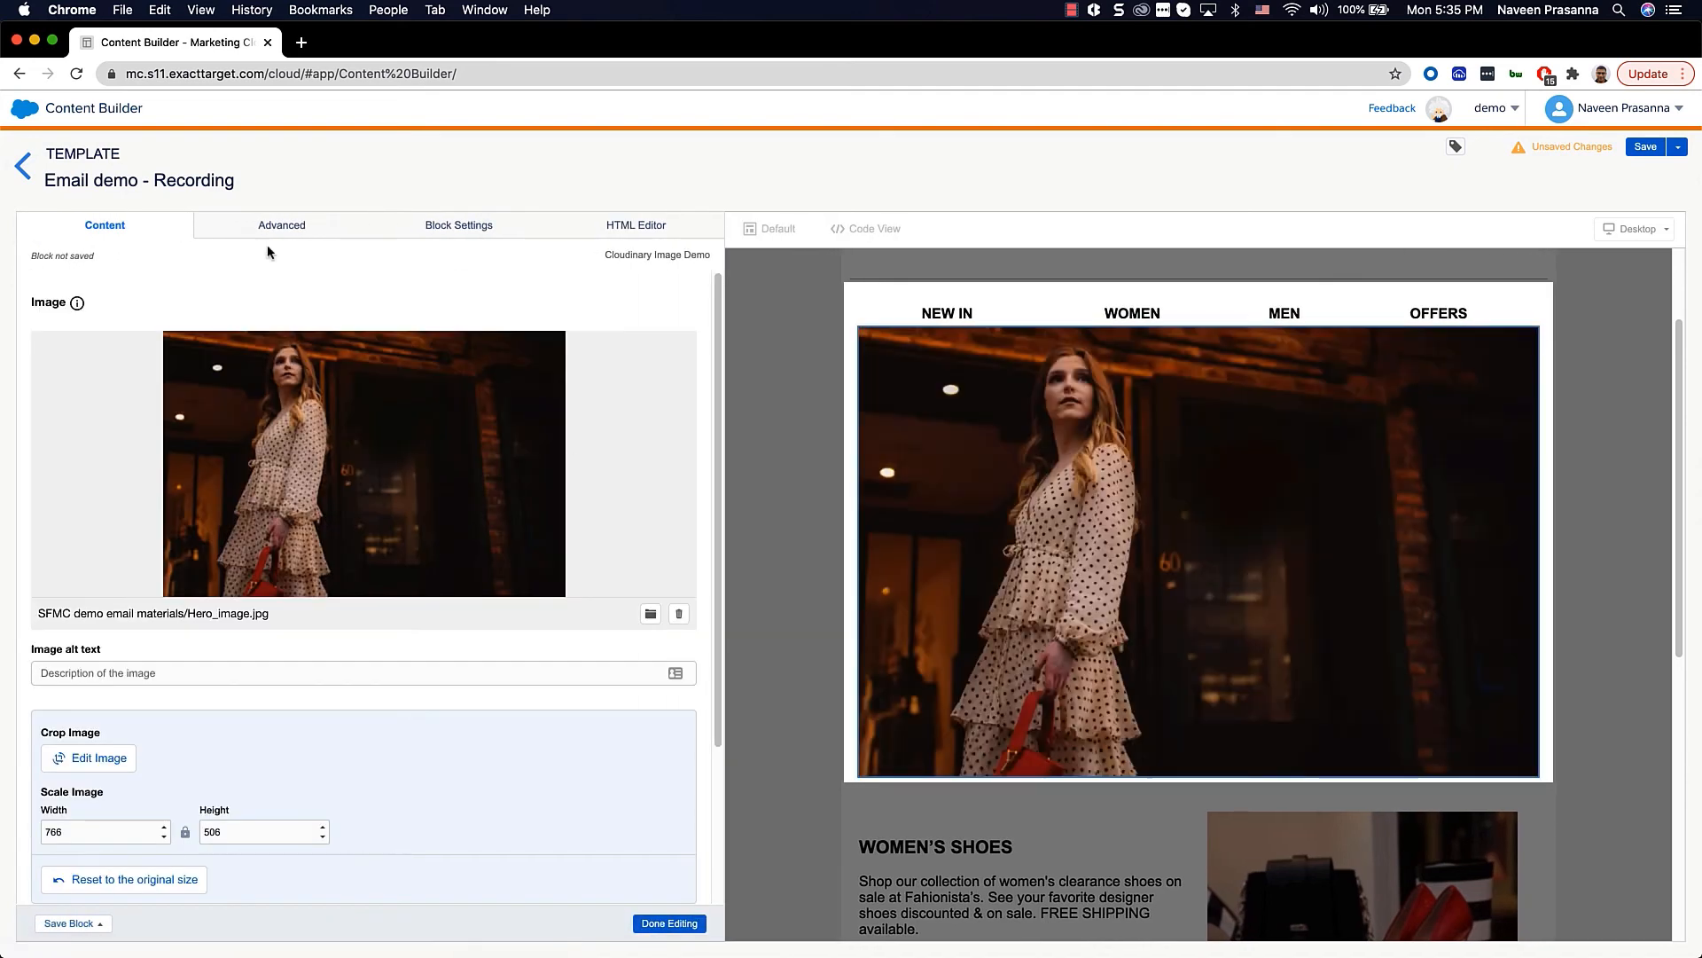
{"action": "left_click", "coordinate": [271, 229]}
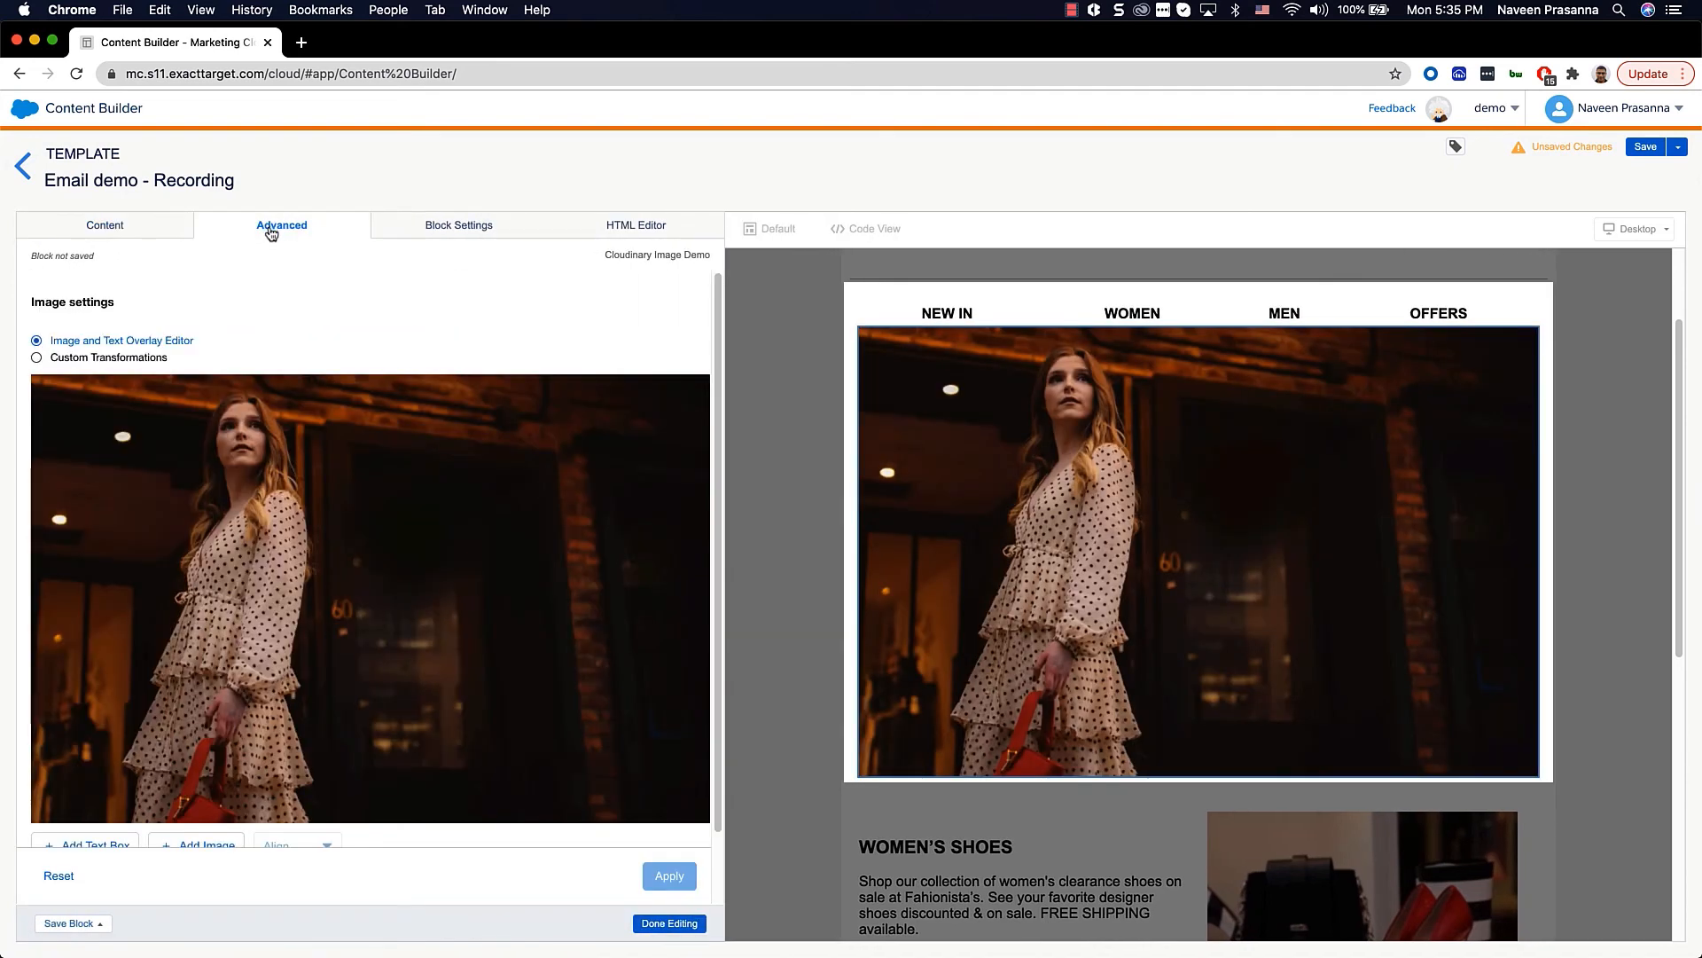
{"action": "scroll", "coordinate": [189, 774], "scroll_direction": "down", "scroll_amount": 2}
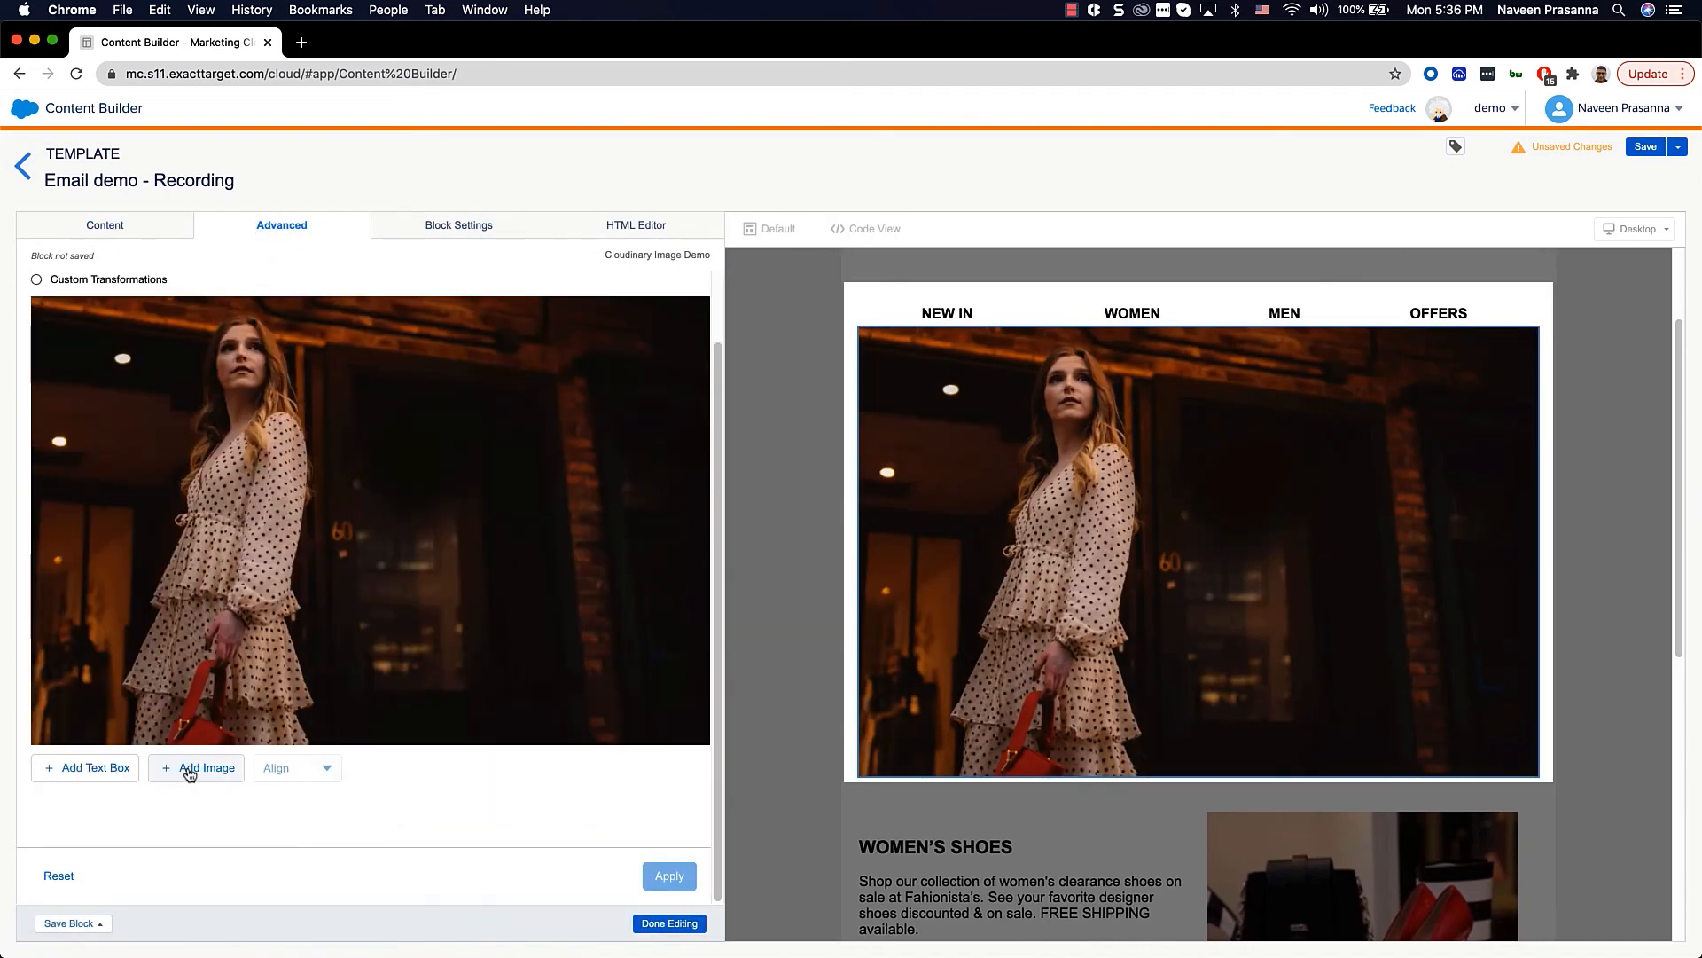
Search the media library for "logo" and insert cloudinary_fashion_logo-wh as an image overlay on the hero image.
{"action": "left_click", "coordinate": [190, 769]}
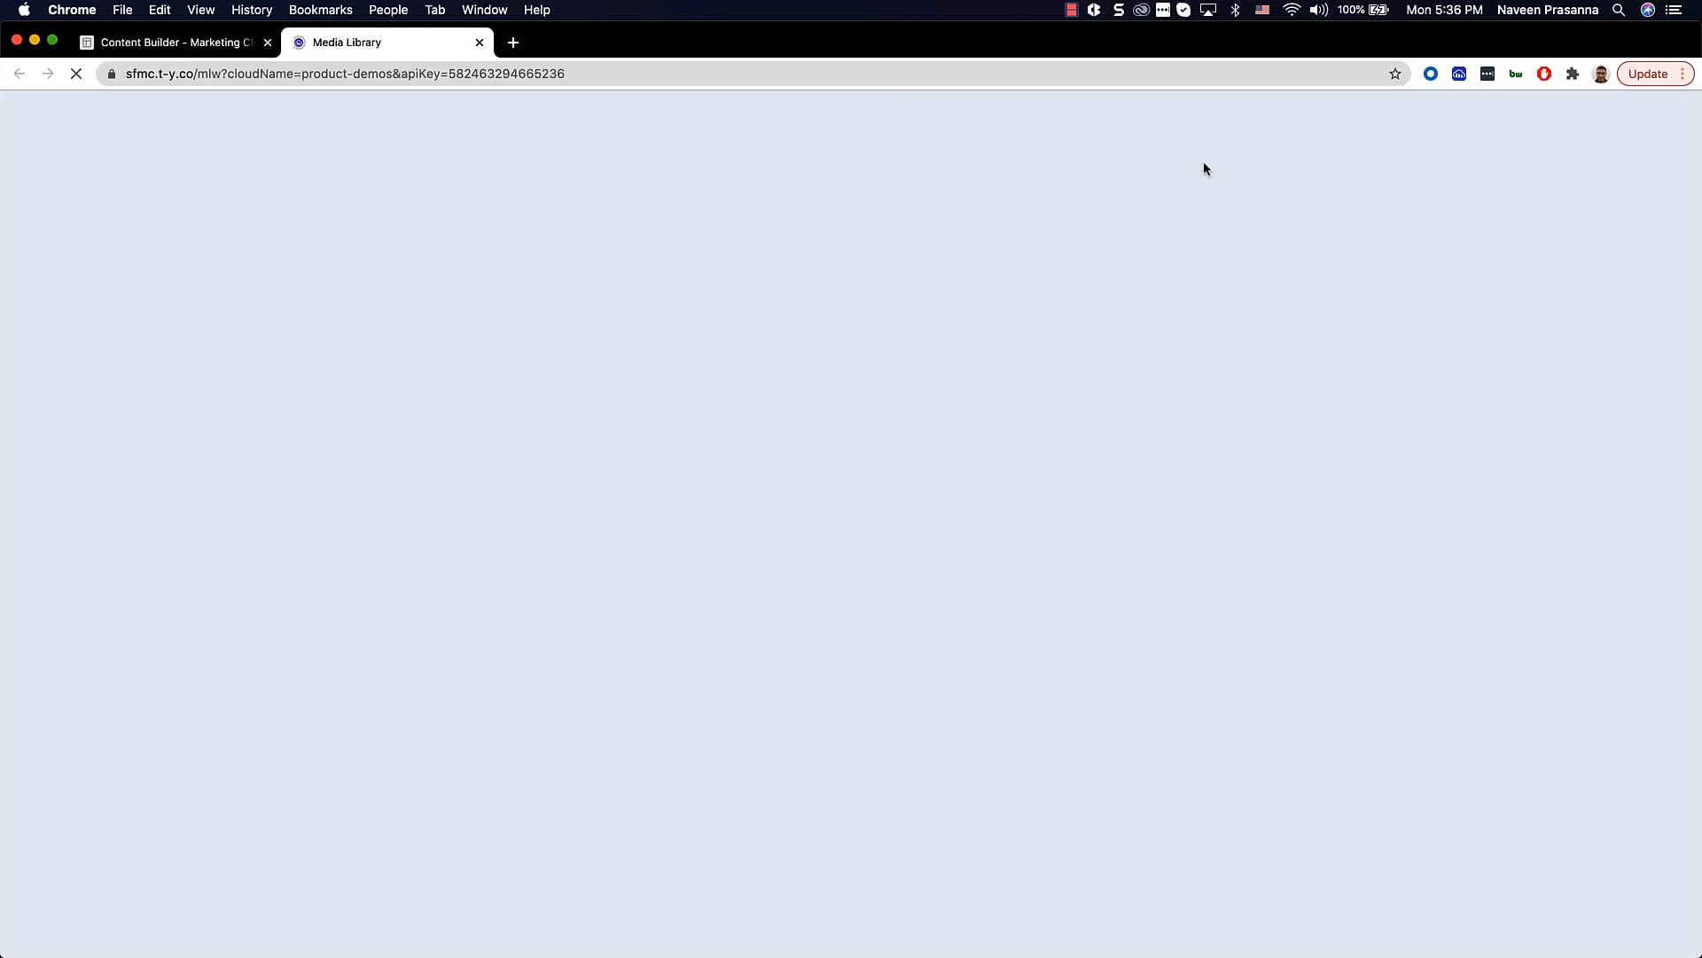
{"action": "left_click", "coordinate": [1197, 115]}
{"action": "type", "text": "logo"}
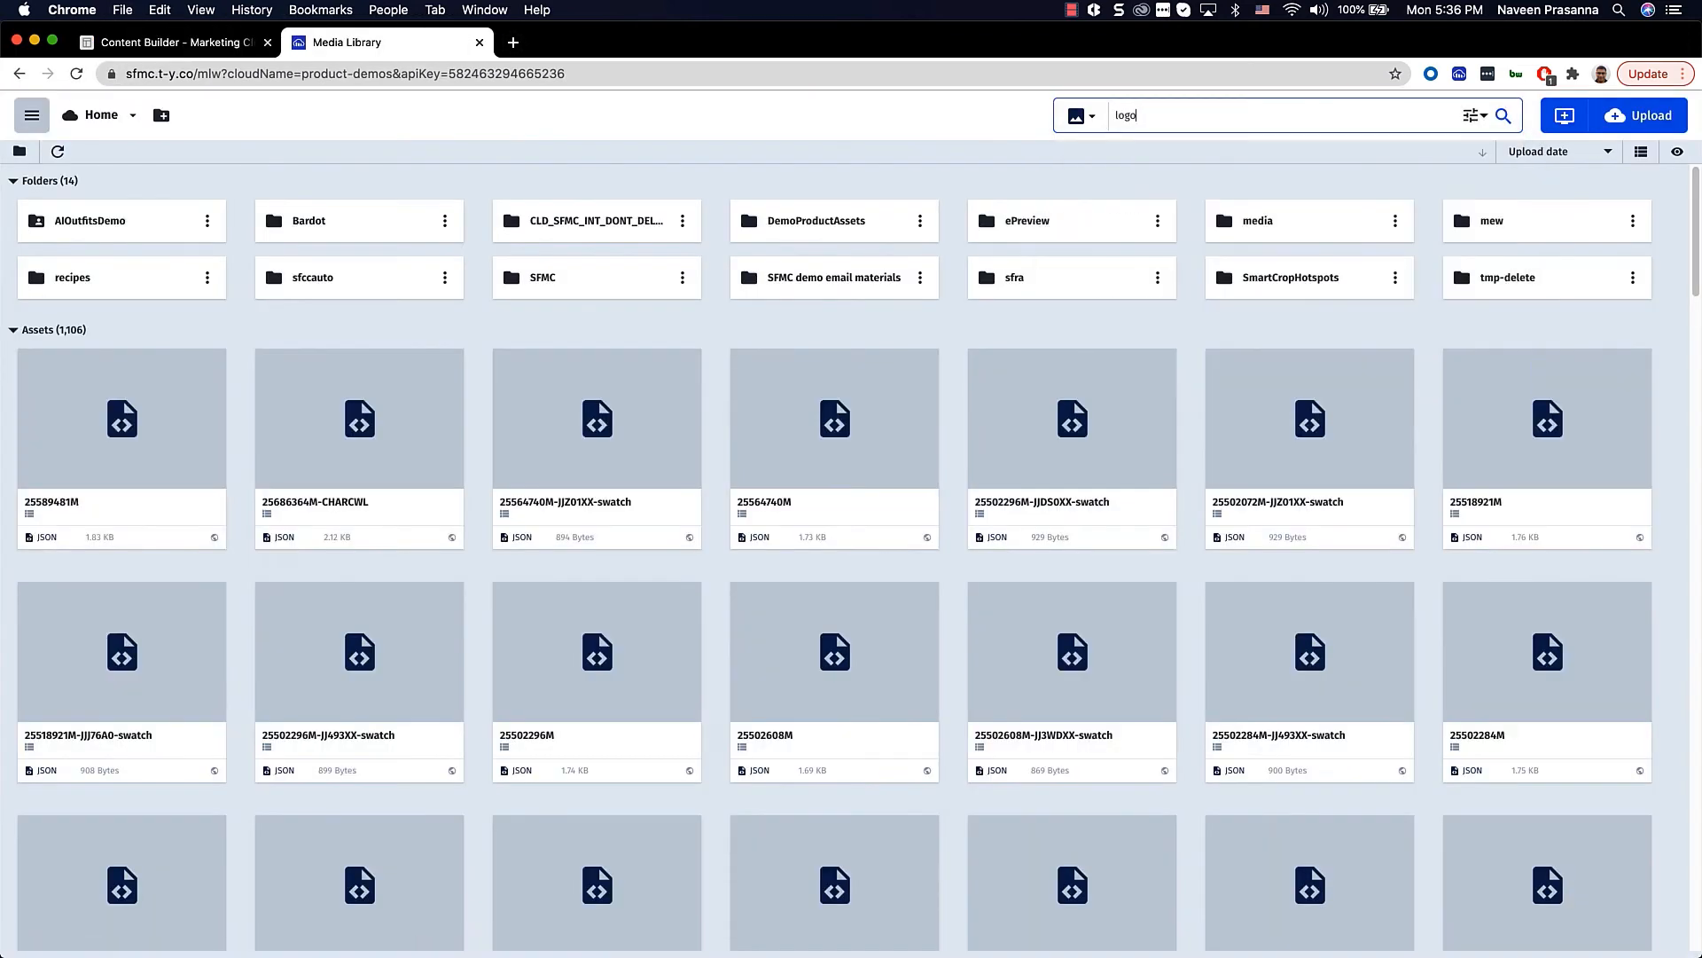
{"action": "key", "text": "Down"}
{"action": "key", "text": "Down"}
{"action": "key", "text": "Down"}
{"action": "key", "text": "Down"}
{"action": "key", "text": "Return"}
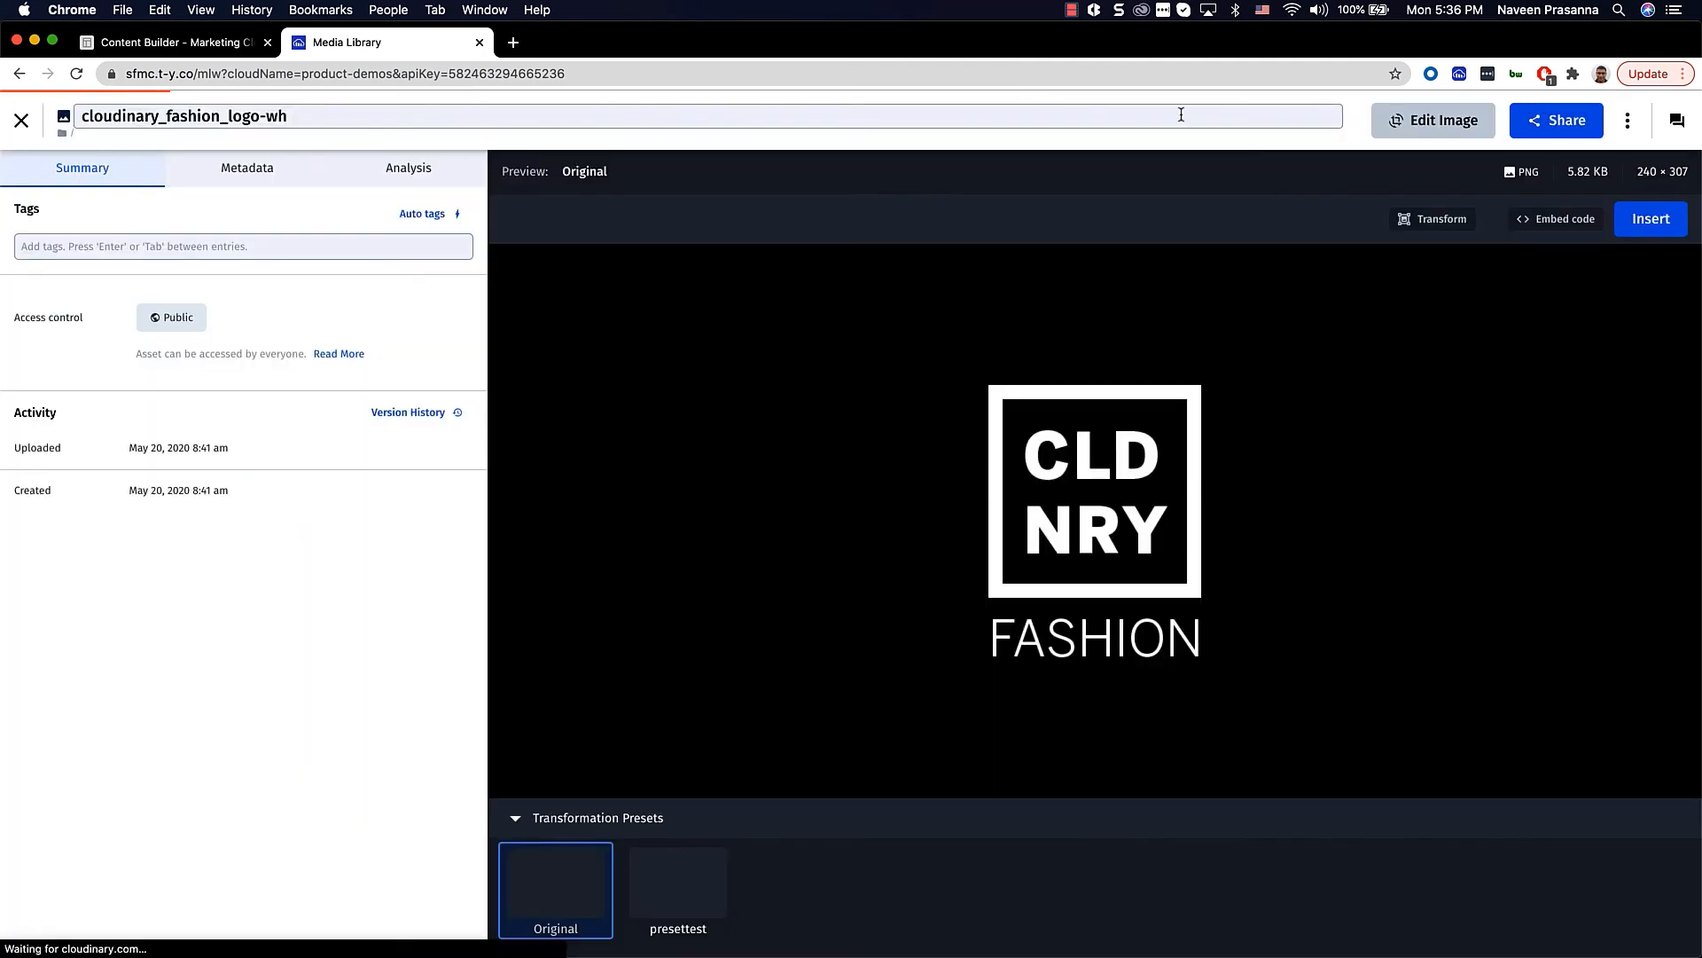
{"action": "left_click", "coordinate": [1660, 230]}
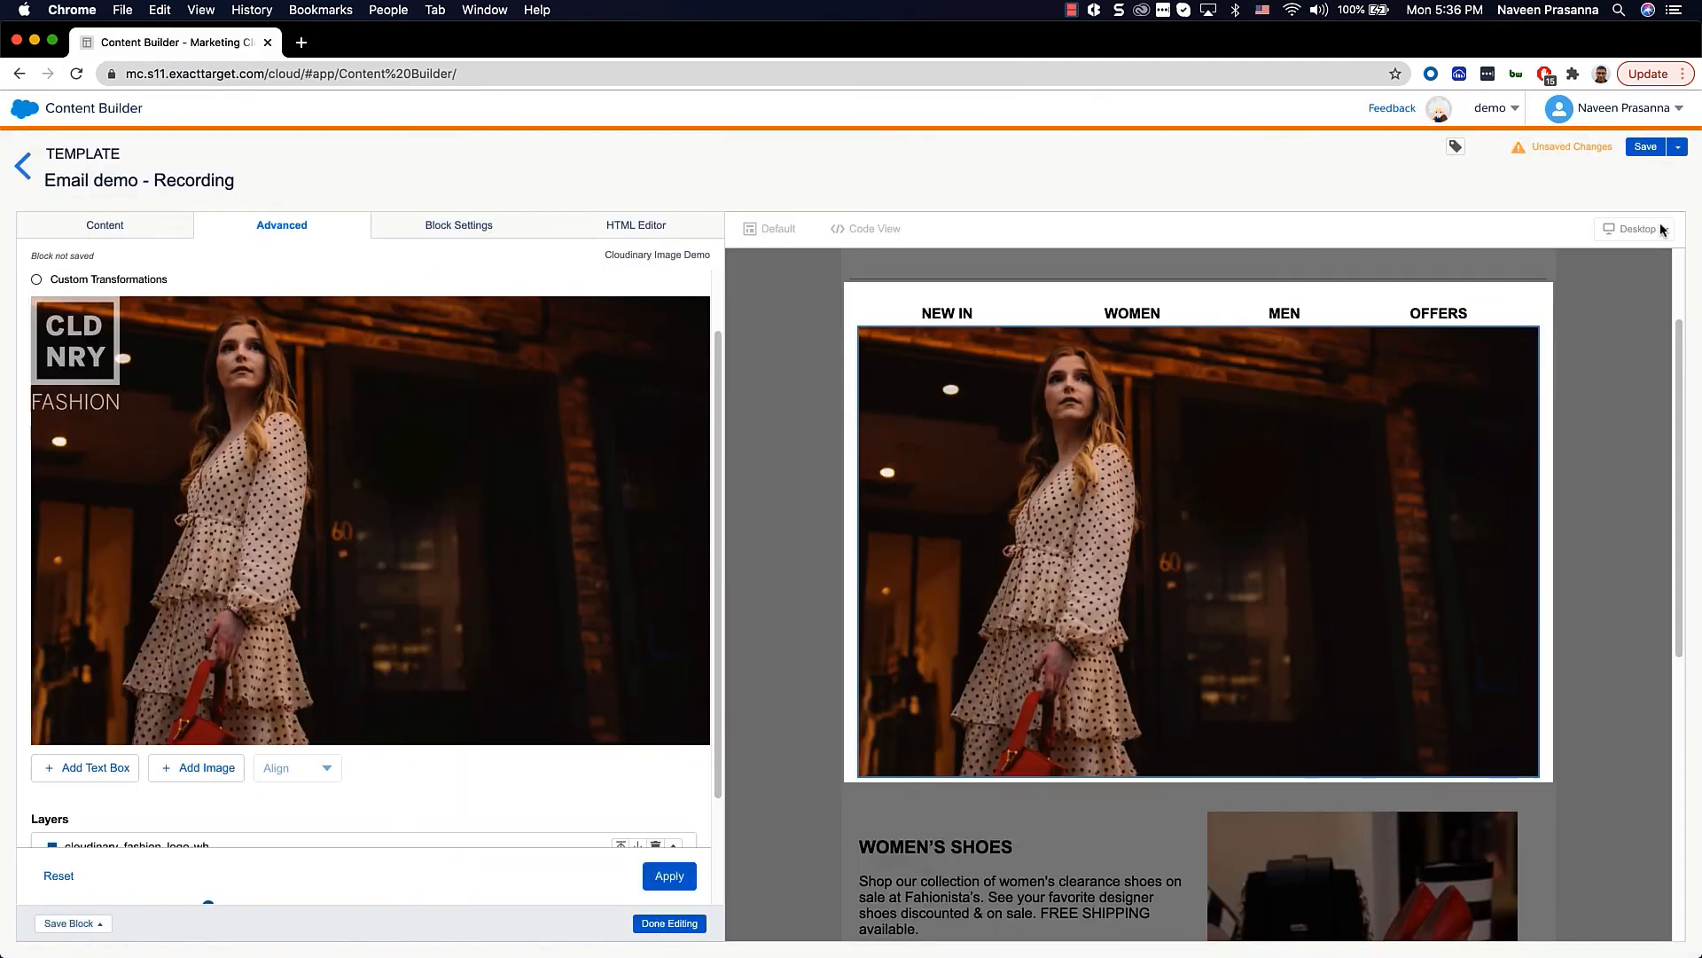
Place the logo overlay in the lower-right corner of the hero image and increase its opacity.
{"action": "left_click_drag", "start_coordinate": [73, 339], "coordinate": [719, 786]}
{"action": "left_click_drag", "start_coordinate": [208, 771], "coordinate": [259, 770]}
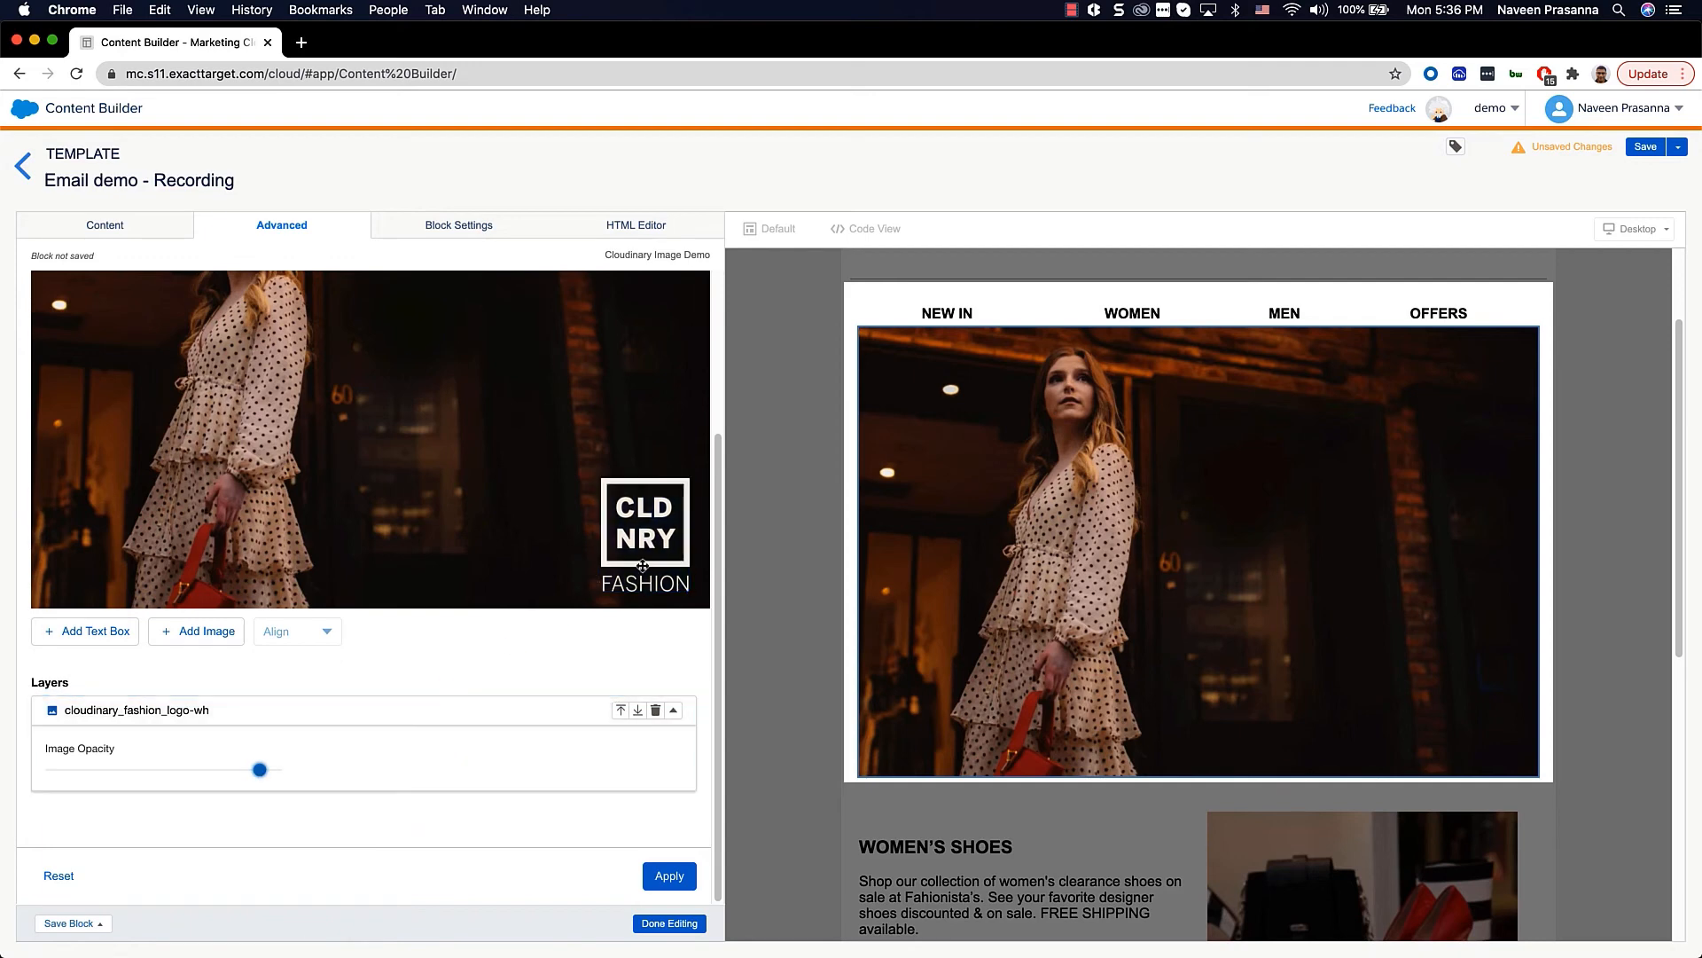
{"action": "left_click_drag", "start_coordinate": [647, 443], "coordinate": [596, 452]}
{"action": "left_click_drag", "start_coordinate": [639, 550], "coordinate": [632, 537]}
Add a text box overlay to the hero image and move it to the upper right, above the logo.
{"action": "left_click", "coordinate": [88, 671]}
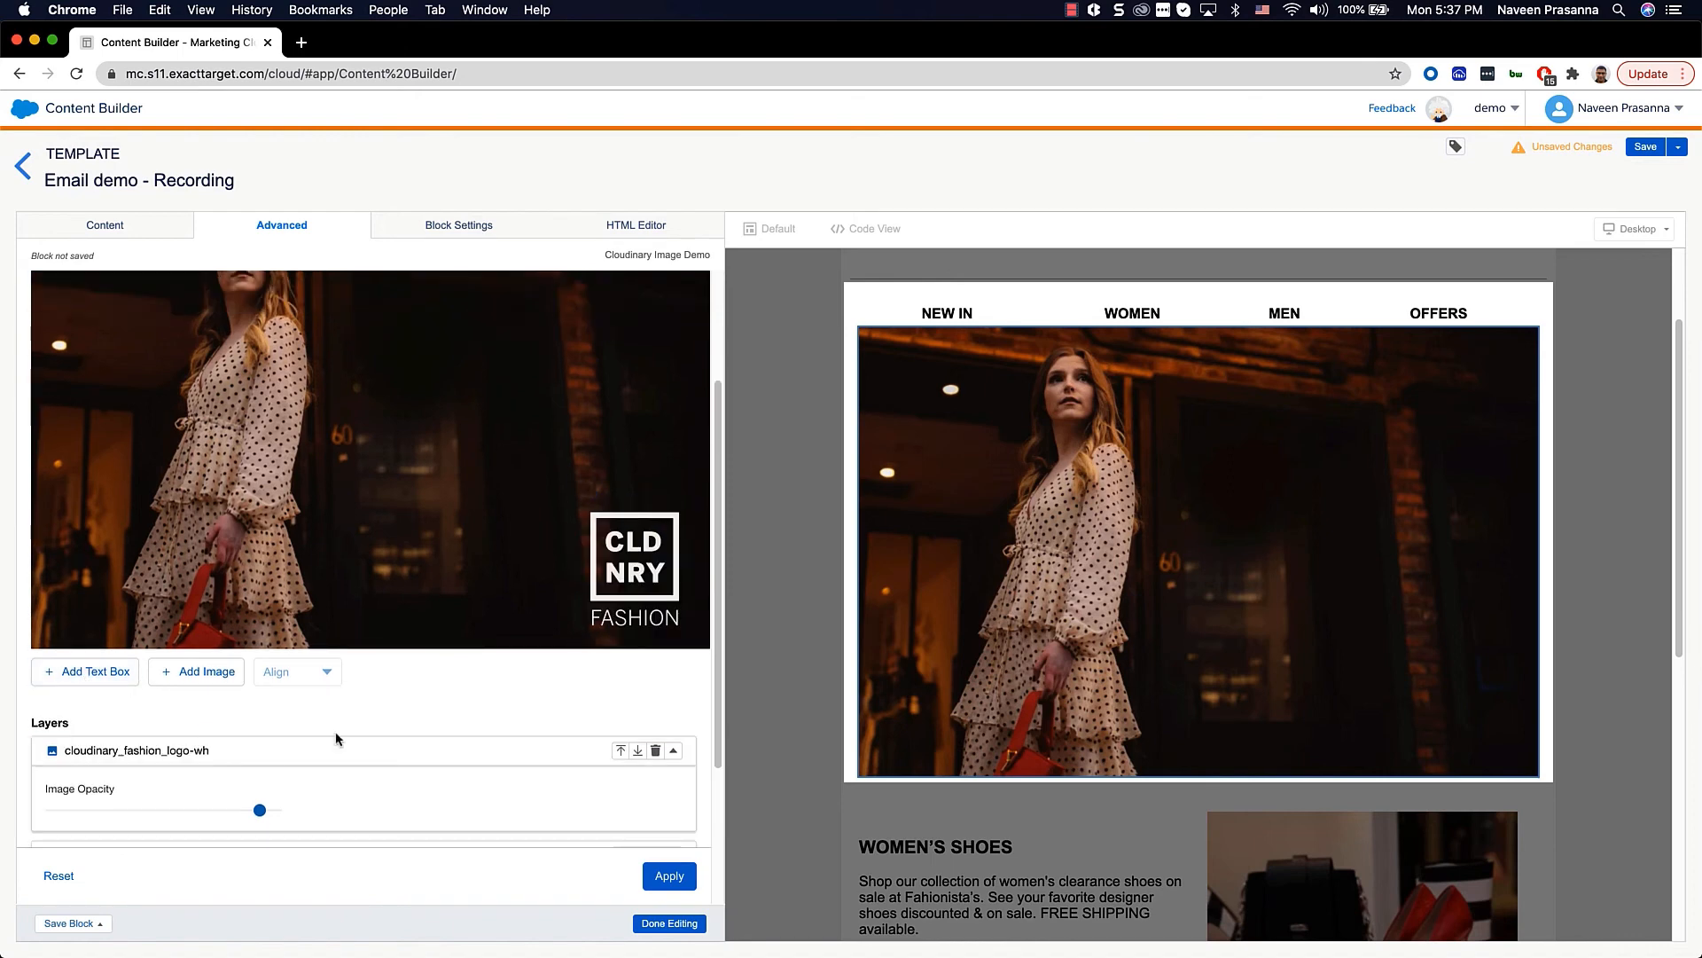
{"action": "scroll", "coordinate": [394, 731], "scroll_direction": "up", "scroll_amount": 2}
{"action": "left_click_drag", "start_coordinate": [134, 322], "coordinate": [524, 385]}
Change the overlay text's colour to white and set its font size to 40.
{"action": "left_click_drag", "start_coordinate": [720, 618], "coordinate": [721, 806]}
{"action": "triple_click", "coordinate": [322, 745]}
{"action": "left_click", "coordinate": [216, 691]}
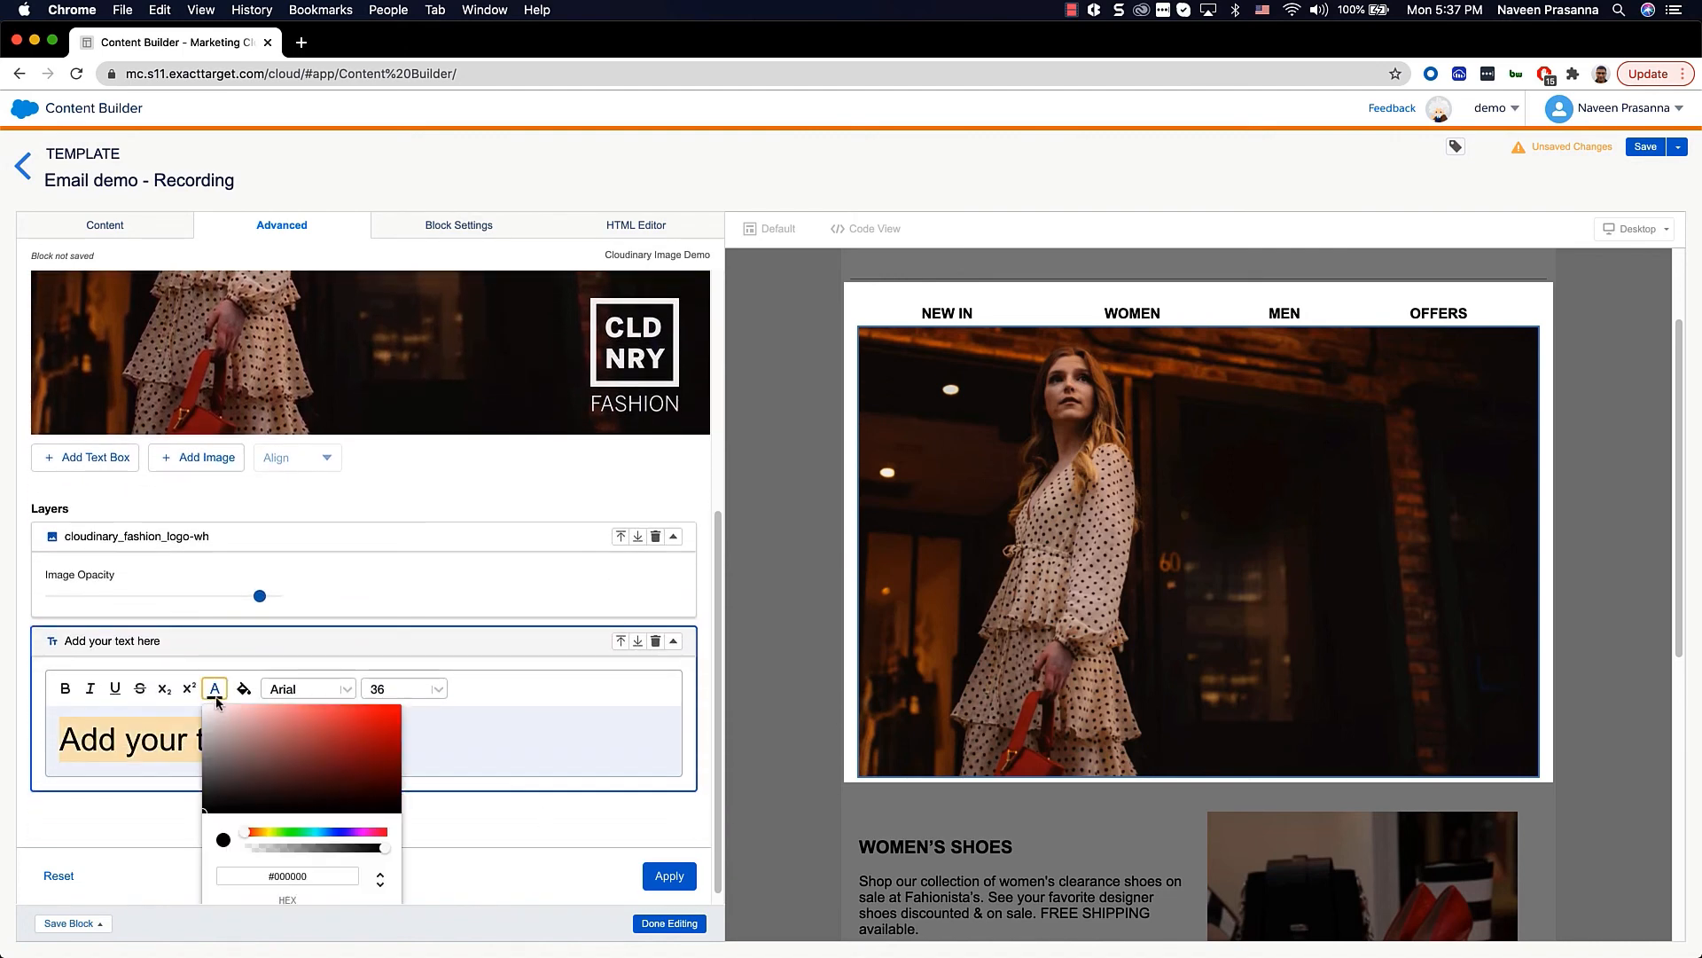
{"action": "left_click", "coordinate": [208, 713]}
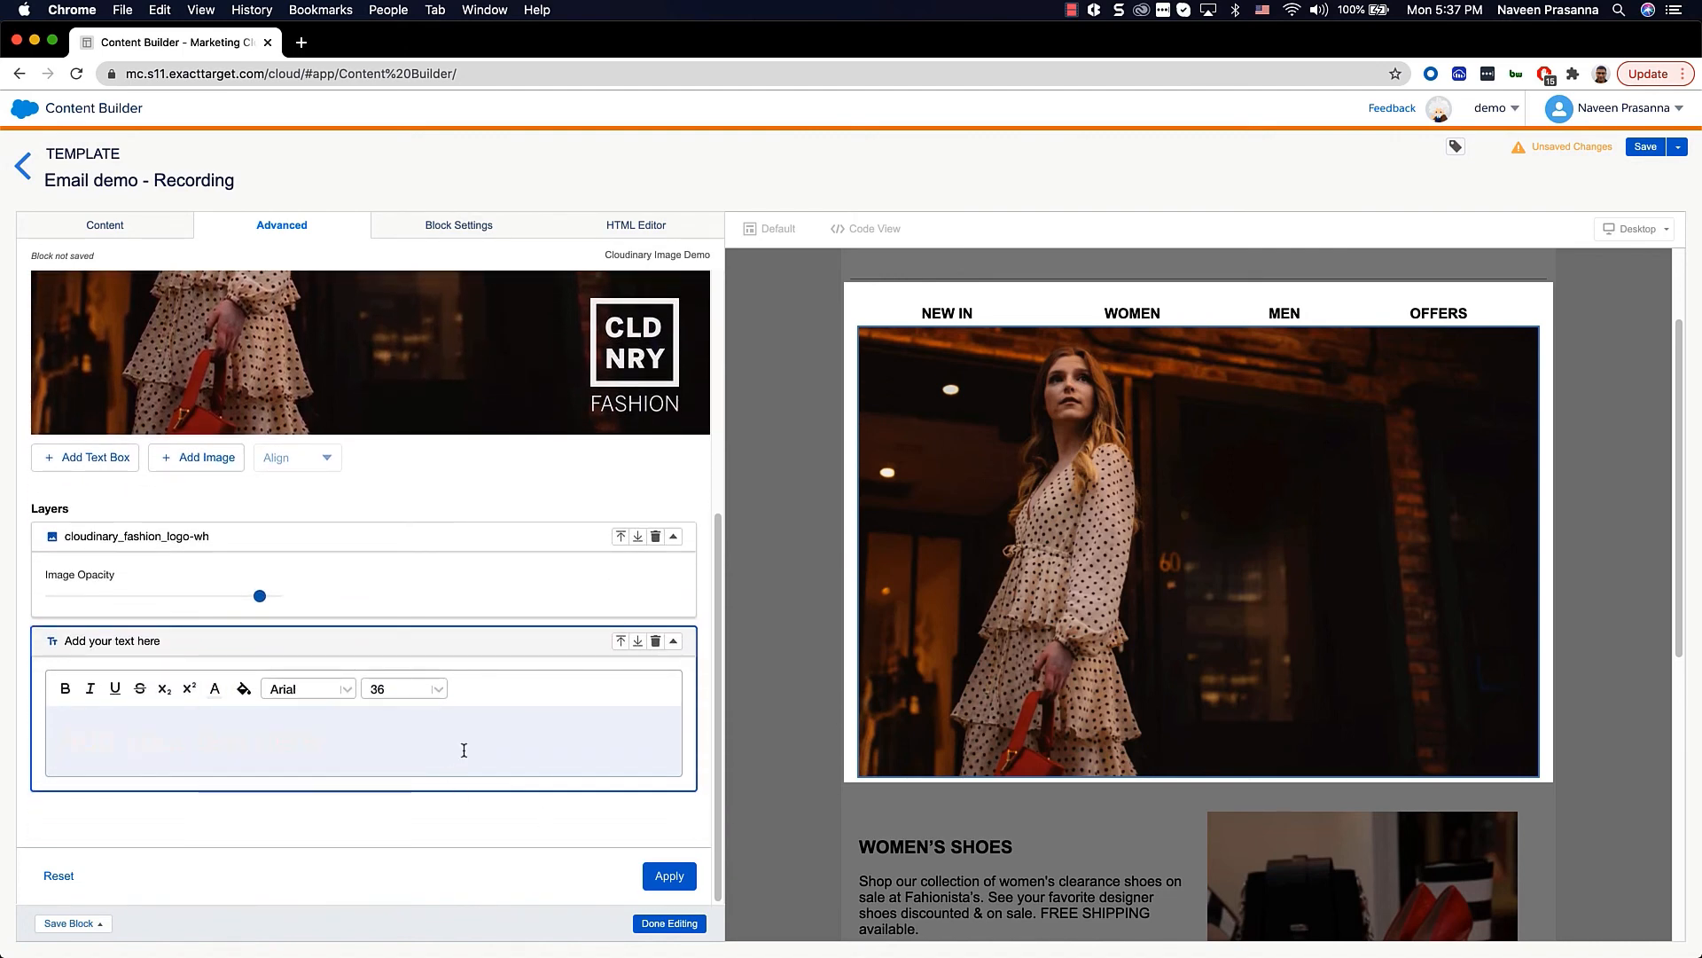
{"action": "left_click_drag", "start_coordinate": [464, 748], "coordinate": [45, 734]}
{"action": "left_click", "coordinate": [438, 691]}
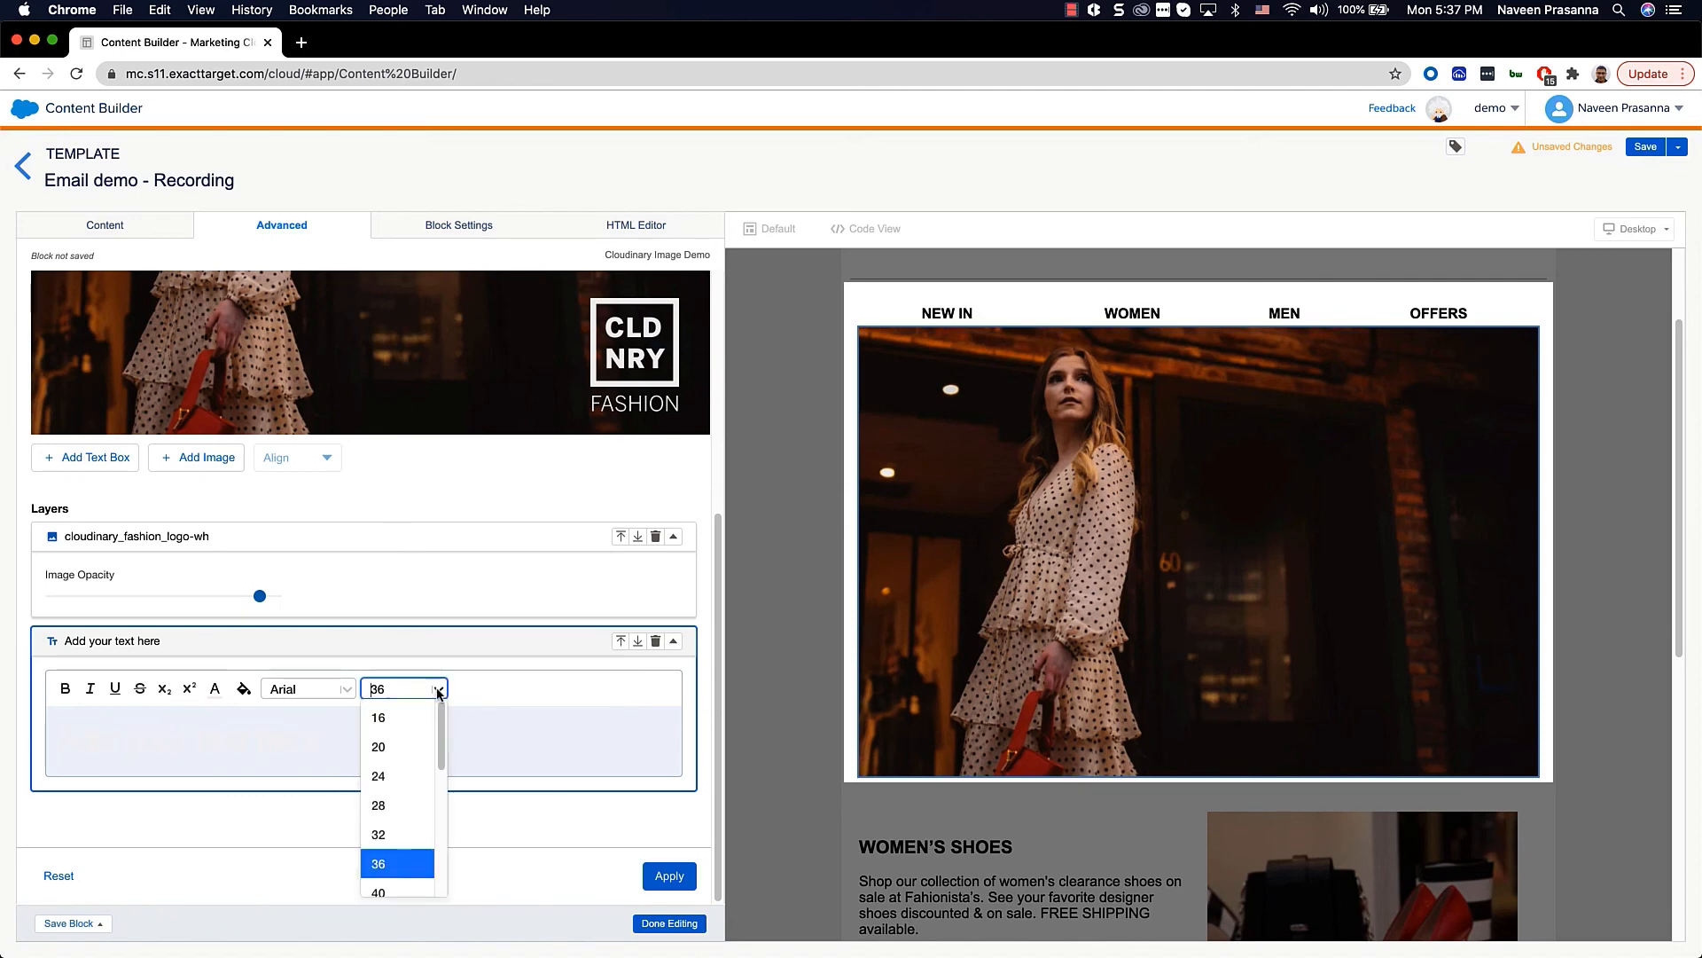
{"action": "left_click", "coordinate": [403, 891]}
Fit the text overlay within the hero image, align it with the logo along their right edges, and apply the overlays.
{"action": "left_click_drag", "start_coordinate": [719, 697], "coordinate": [734, 457]}
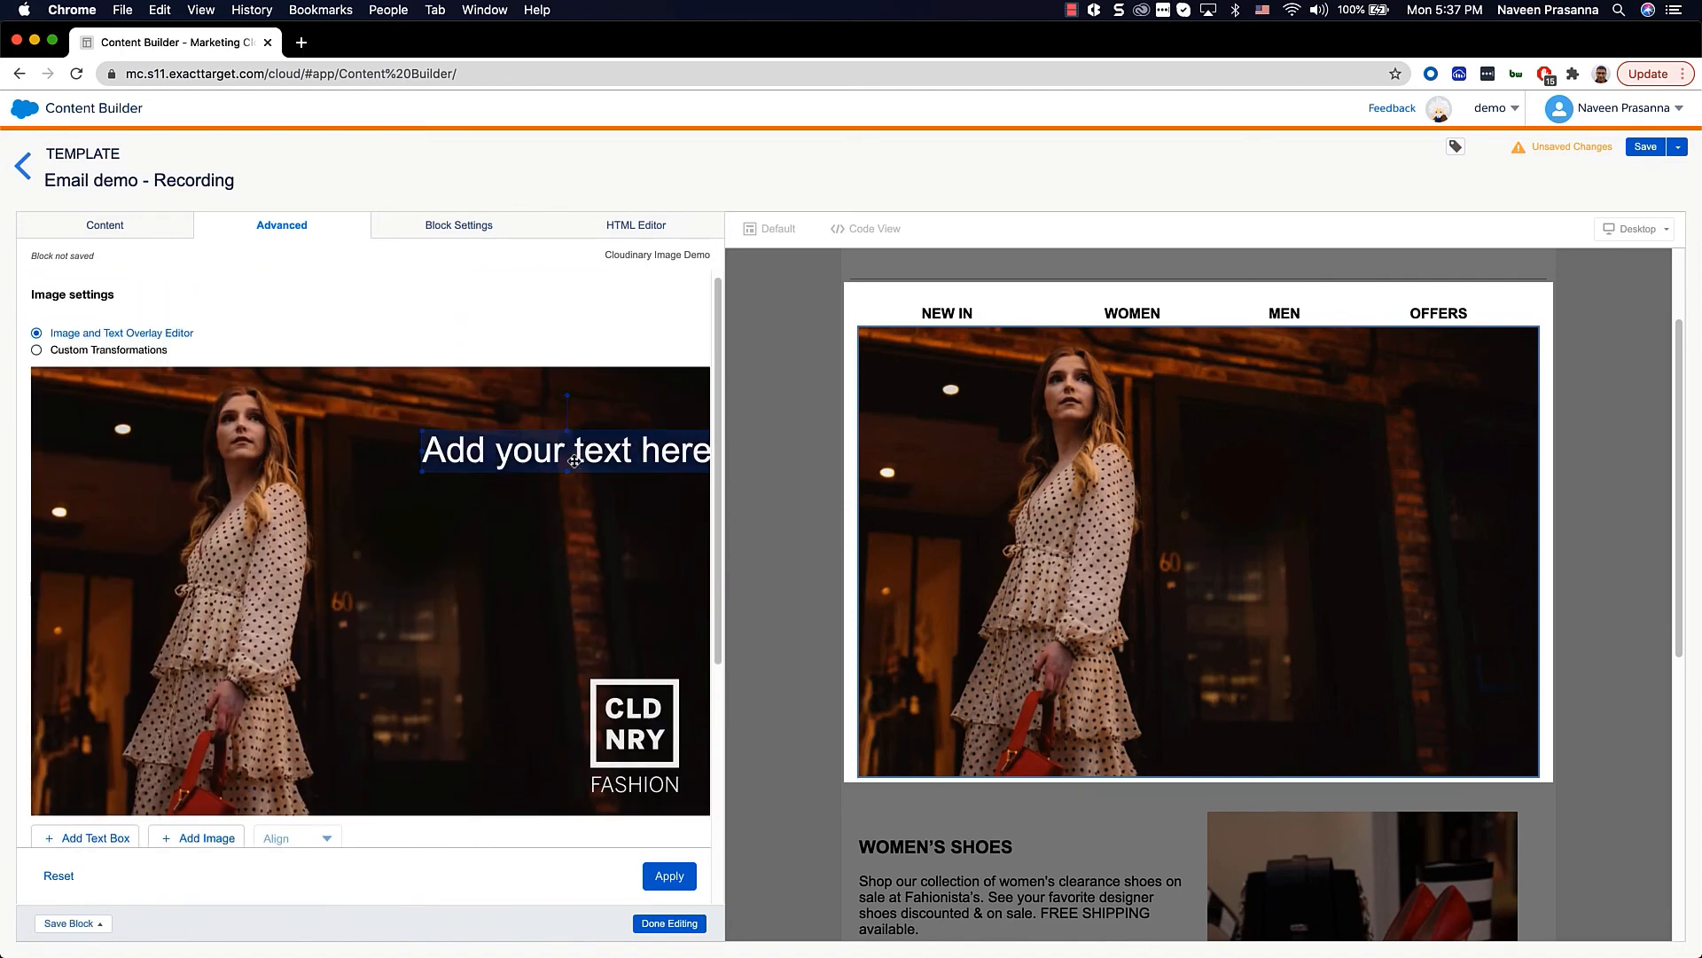
{"action": "scroll", "coordinate": [720, 684], "scroll_direction": "down", "scroll_amount": 1}
{"action": "scroll", "coordinate": [720, 684], "scroll_direction": "down", "scroll_amount": 2}
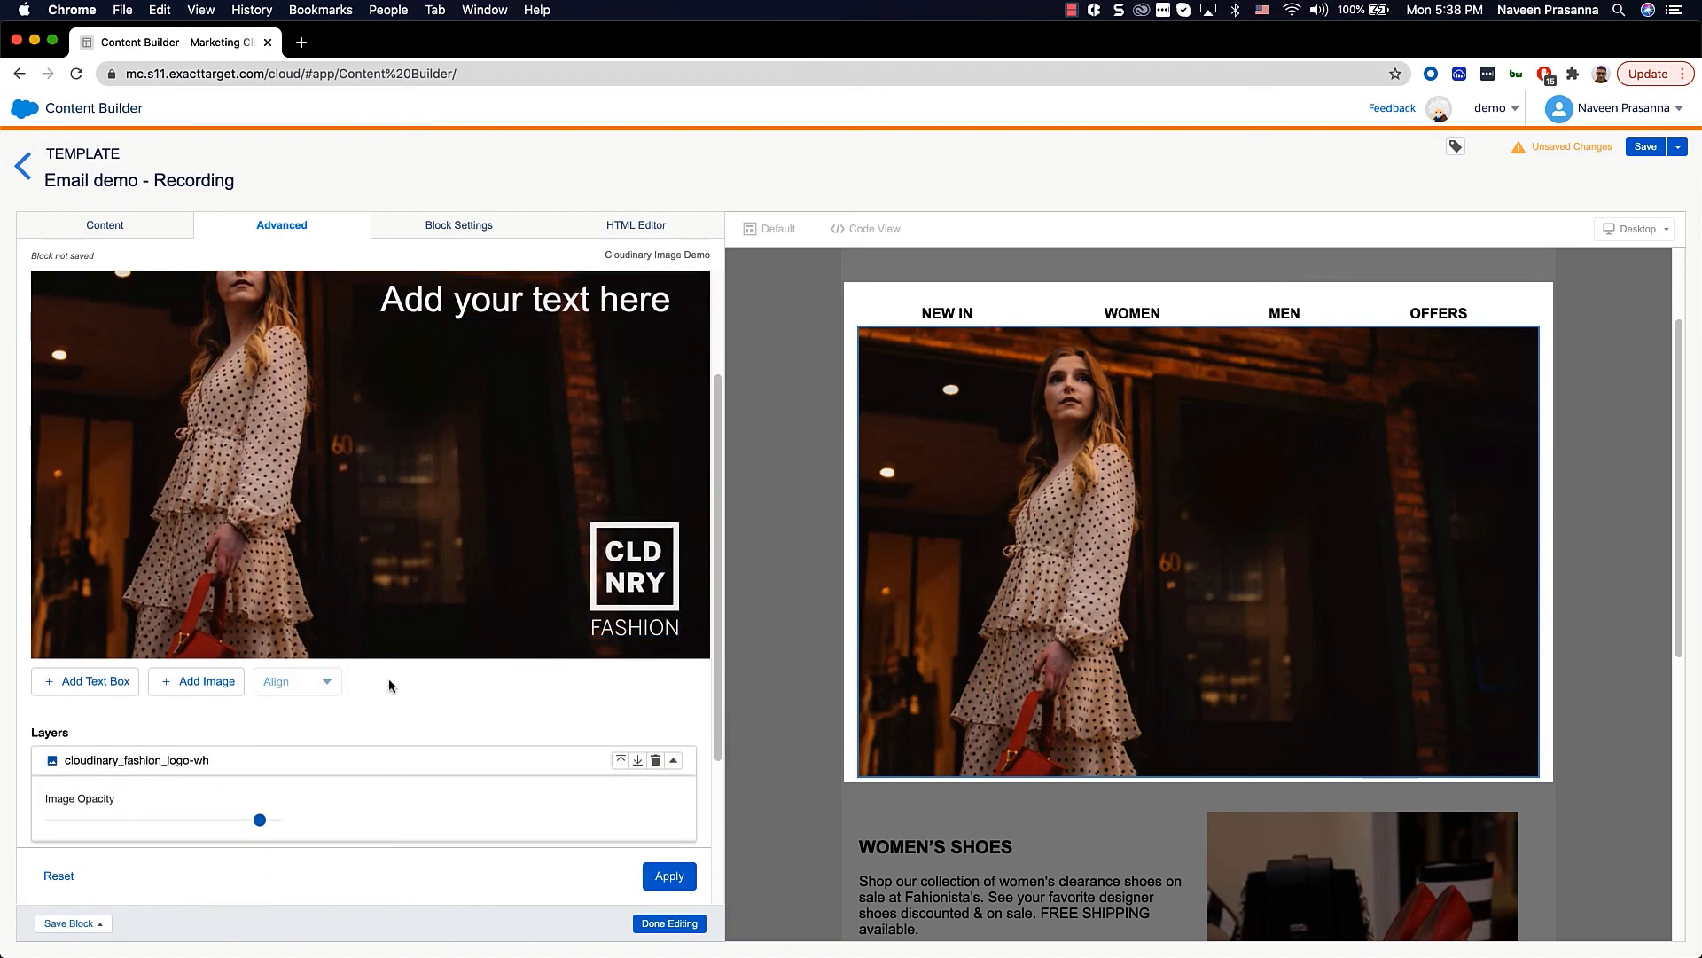
{"action": "left_click", "coordinate": [332, 687]}
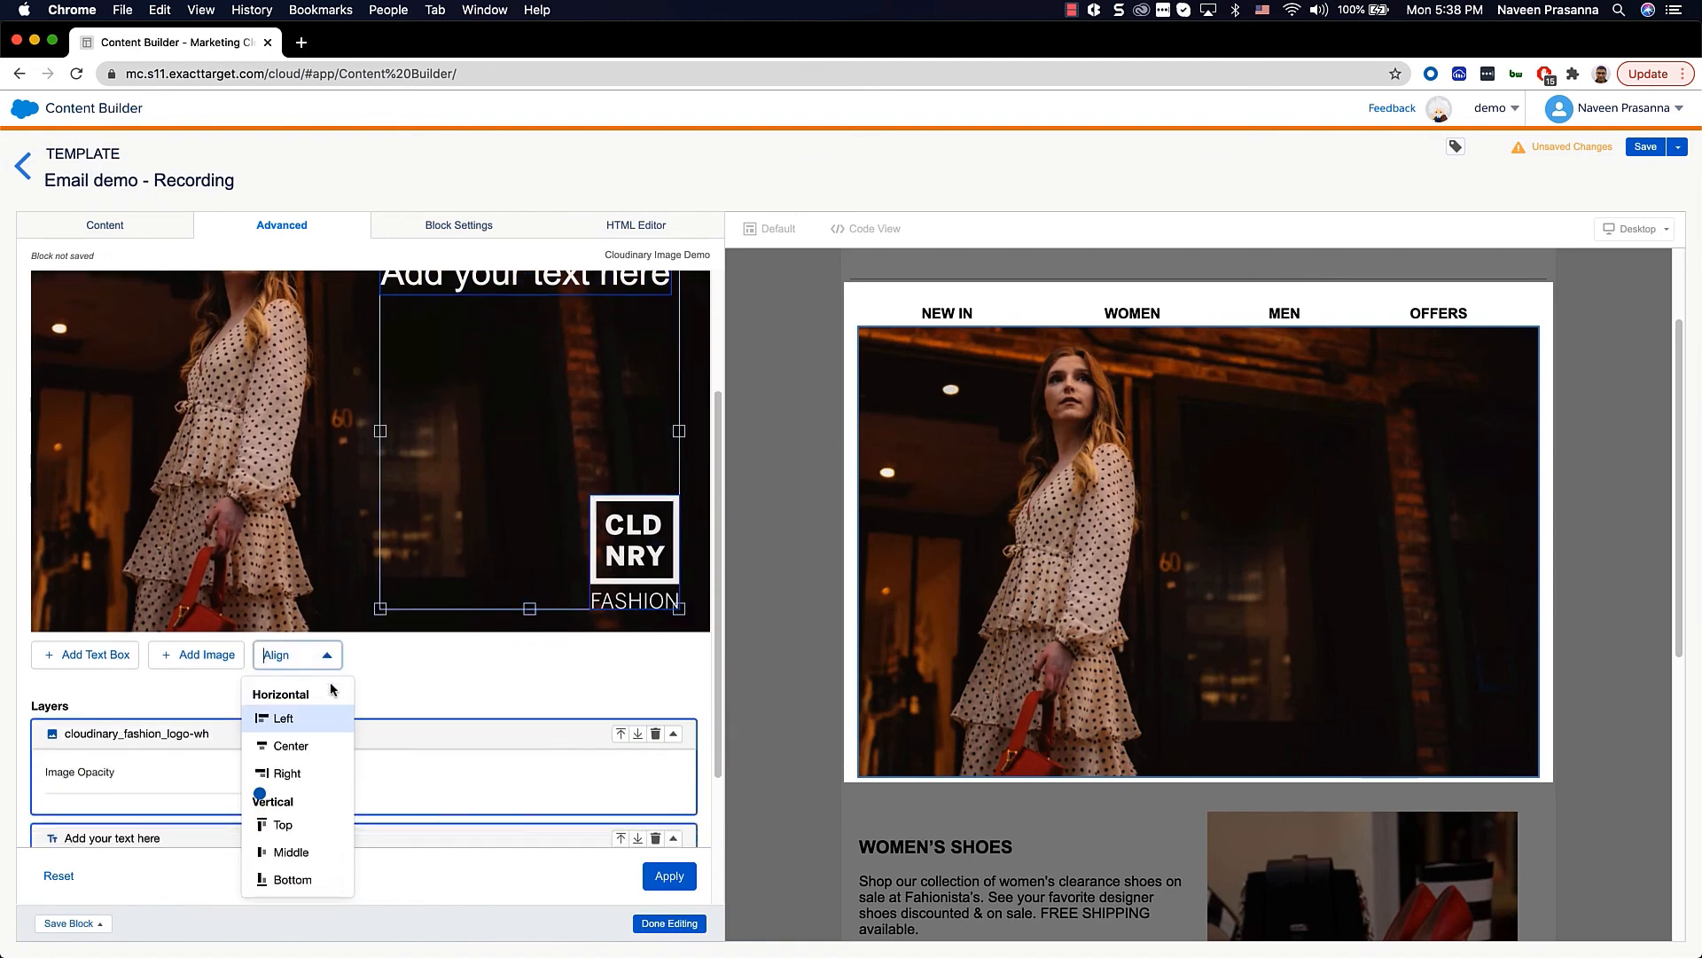
{"action": "left_click", "coordinate": [308, 775]}
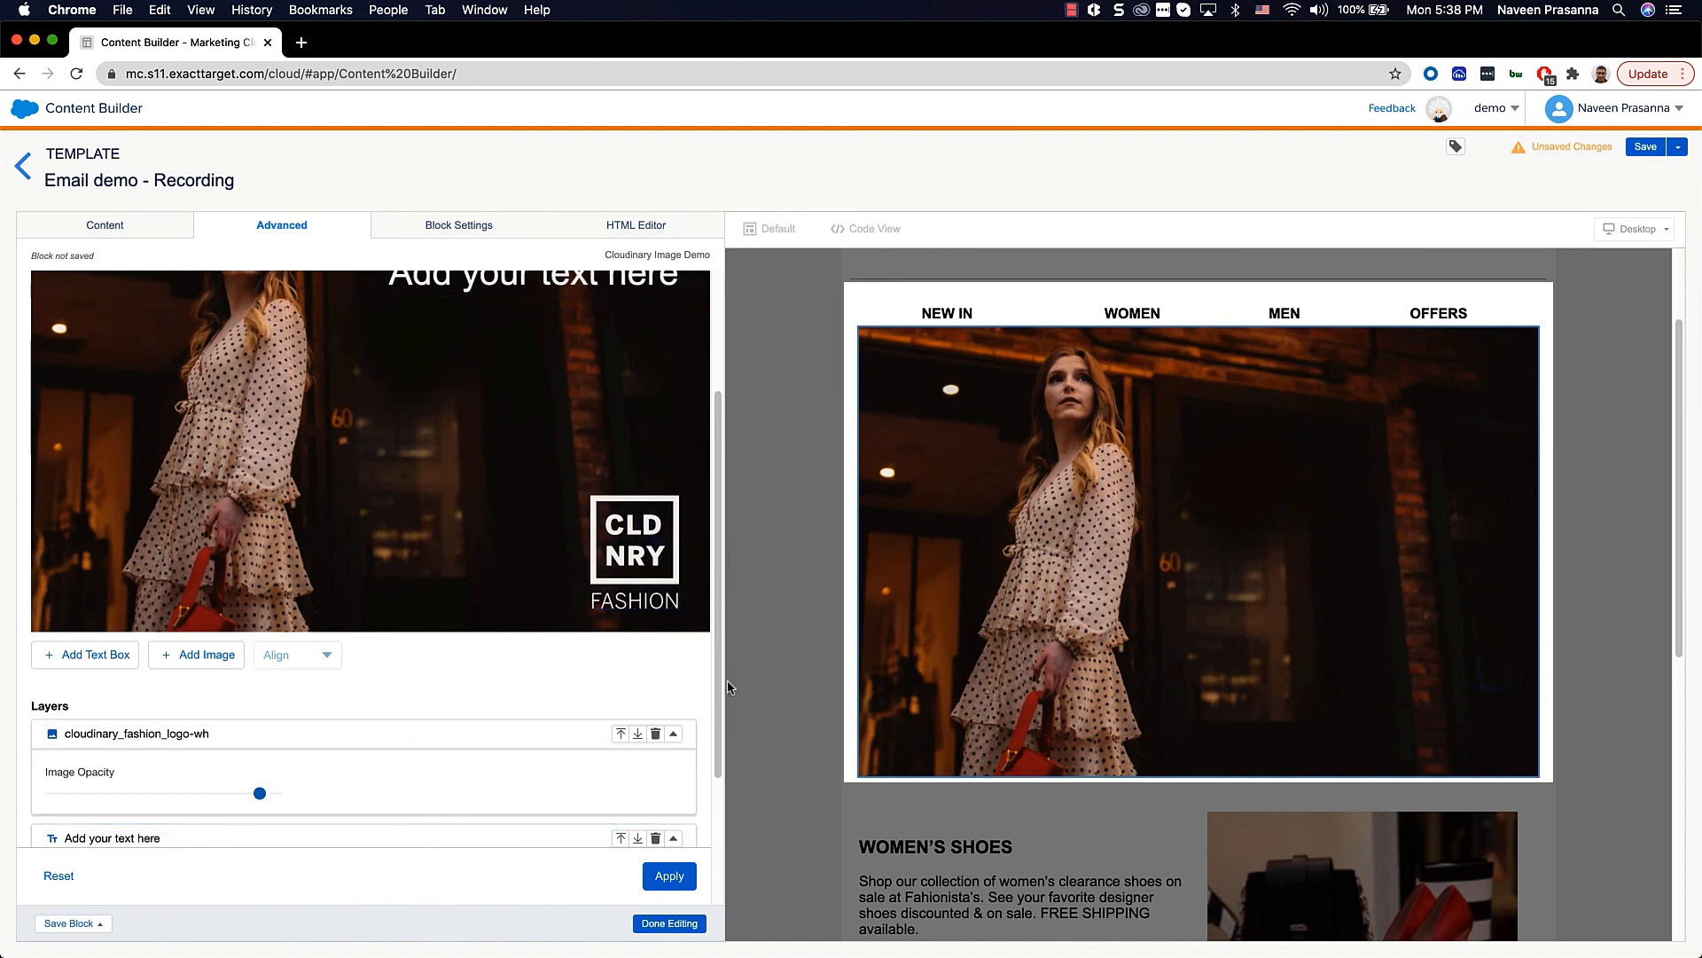
{"action": "scroll", "coordinate": [718, 779], "scroll_direction": "down", "scroll_amount": 3}
{"action": "left_click", "coordinate": [669, 875]}
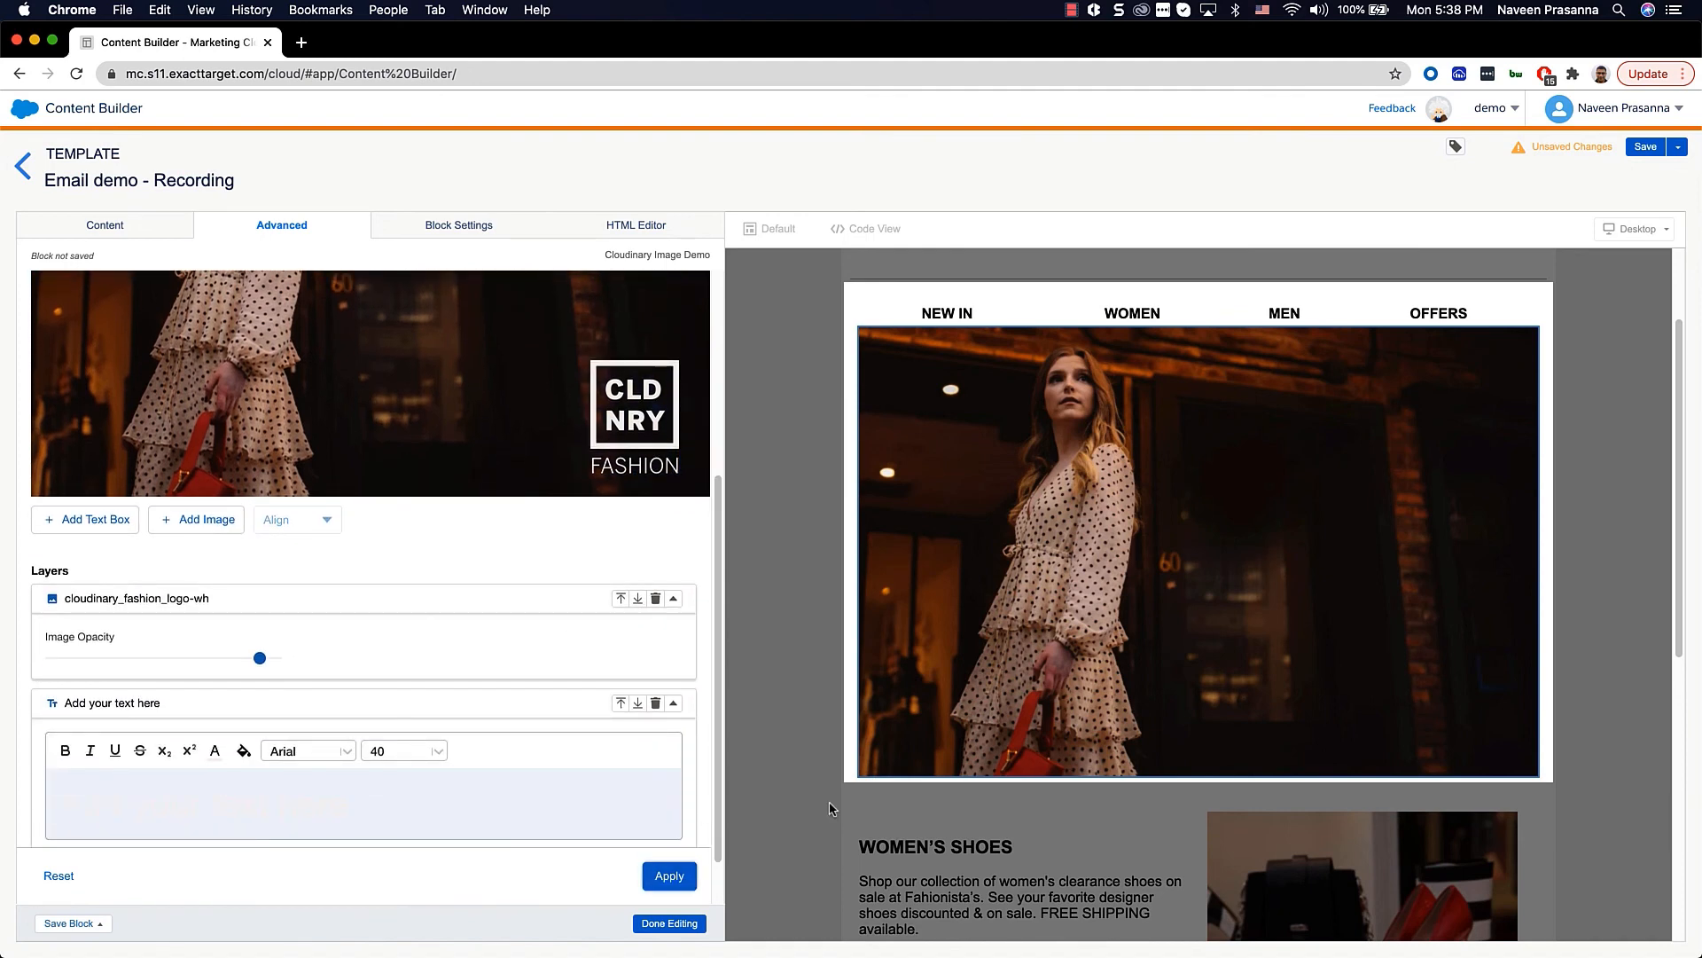